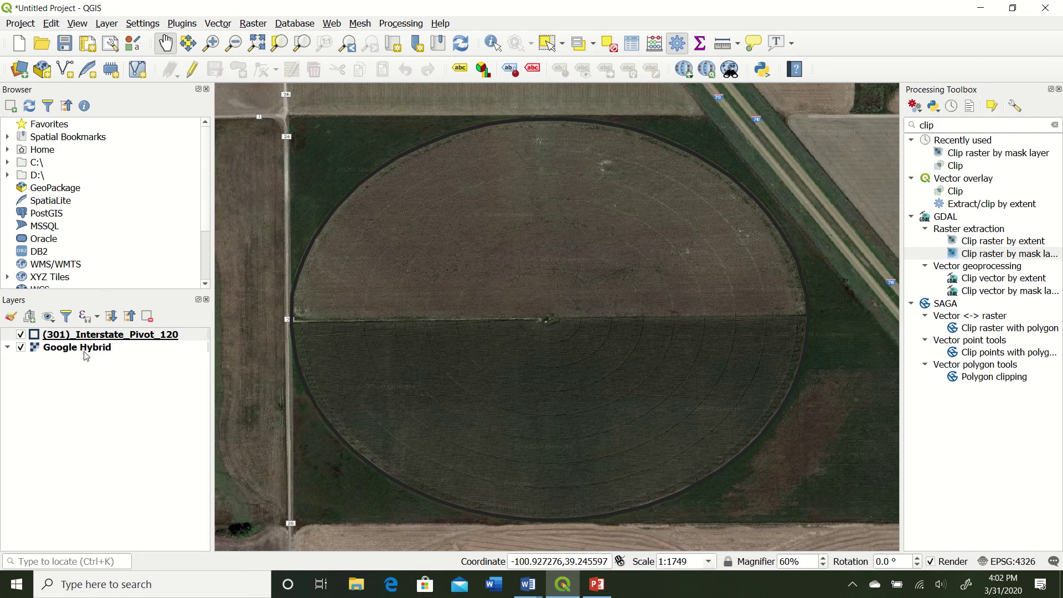
Search the processing toolbox for "grid" and open the Create grid tool
{"action": "left_click", "coordinate": [20, 334]}
{"action": "double_click", "coordinate": [926, 125]}
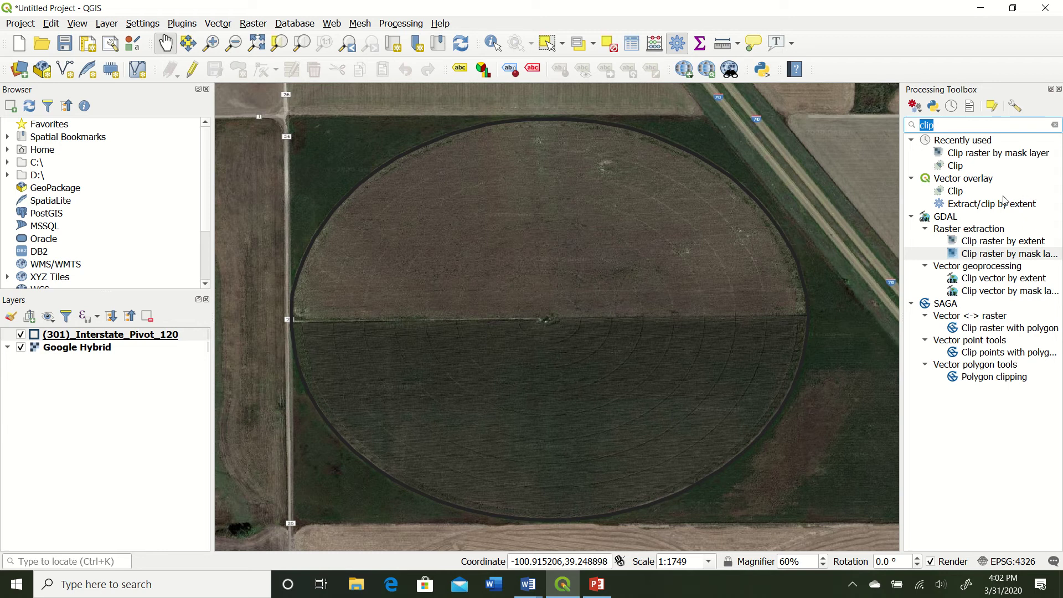
{"action": "type", "text": "gid"}
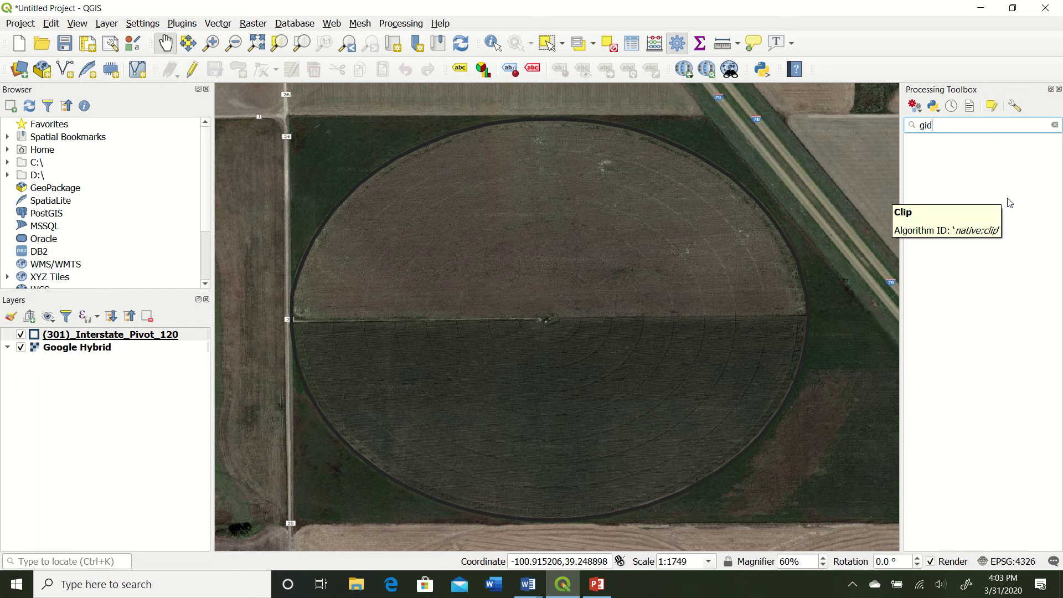
{"action": "key", "text": "BackSpace"}
{"action": "key", "text": "BackSpace"}
{"action": "type", "text": "rid"}
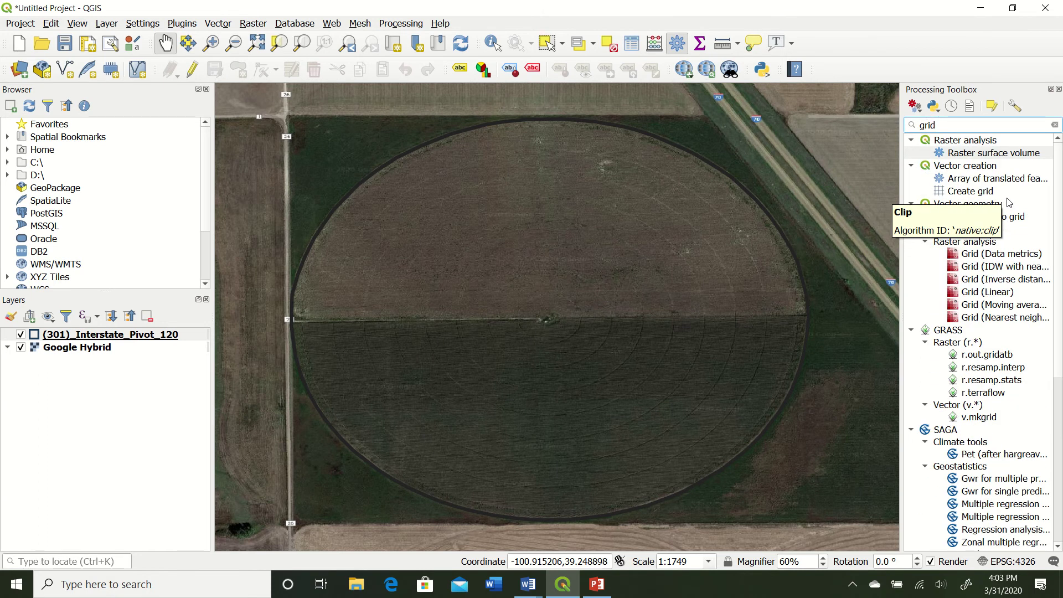
{"action": "double_click", "coordinate": [963, 192]}
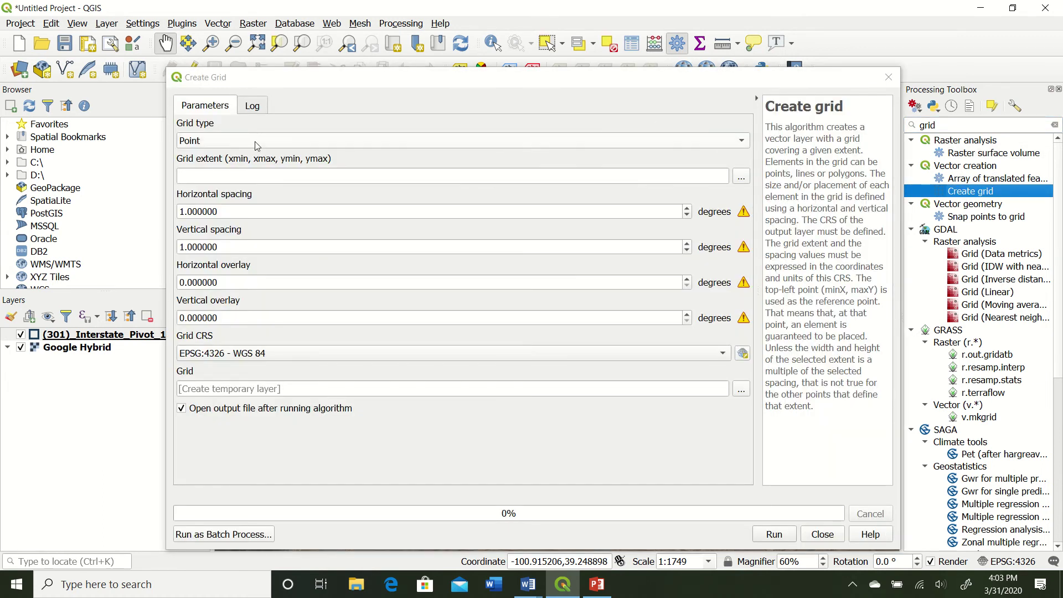
Set the grid type to Rectangle (Polygon) and take the grid extent from the (301)_Interstate_Pivot_120 layer
{"action": "left_click", "coordinate": [280, 140]}
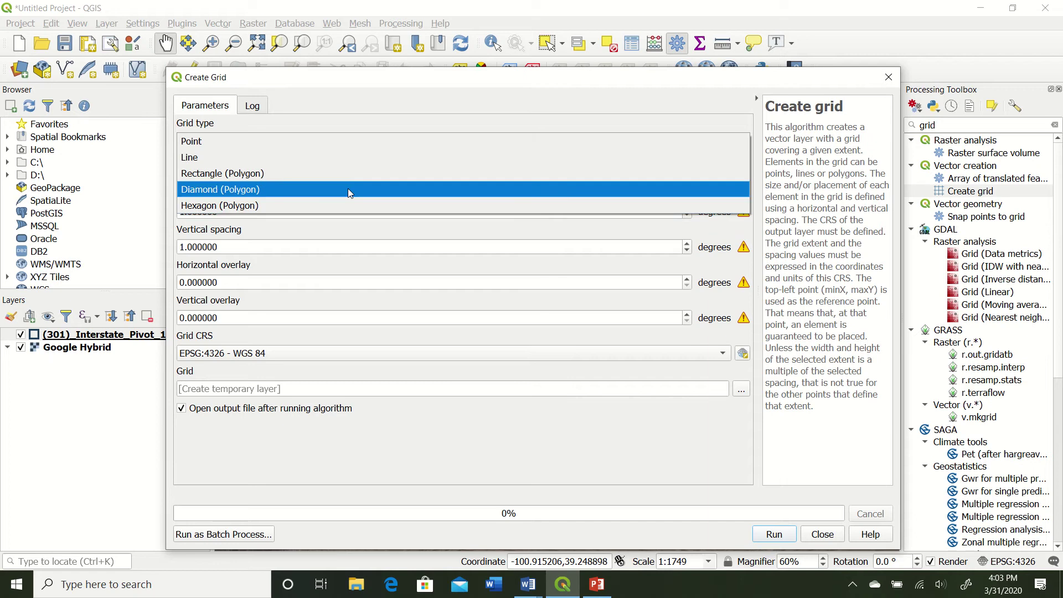
{"action": "left_click", "coordinate": [322, 173]}
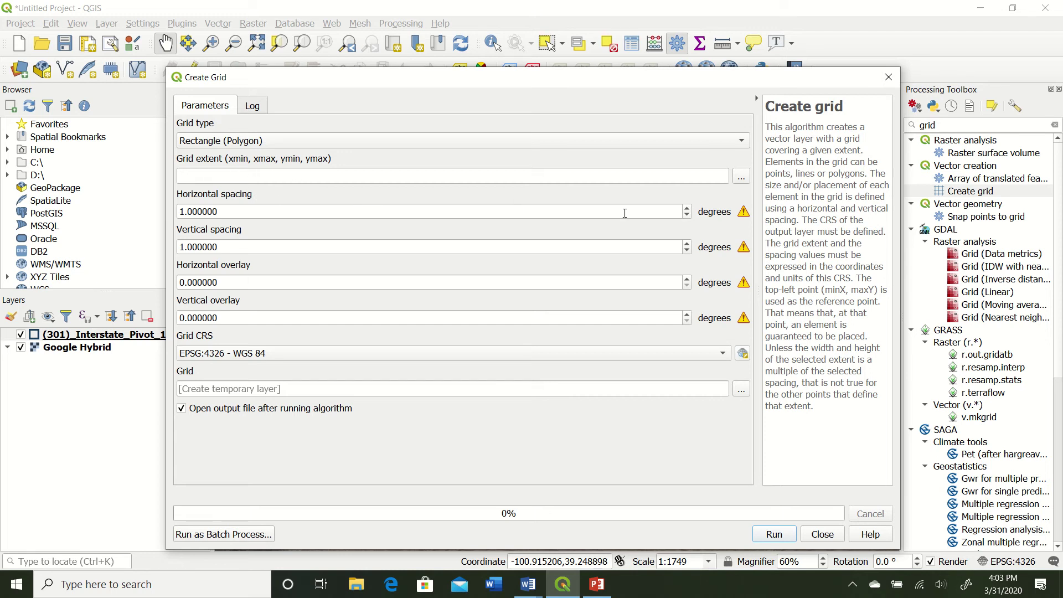
{"action": "left_click", "coordinate": [746, 177]}
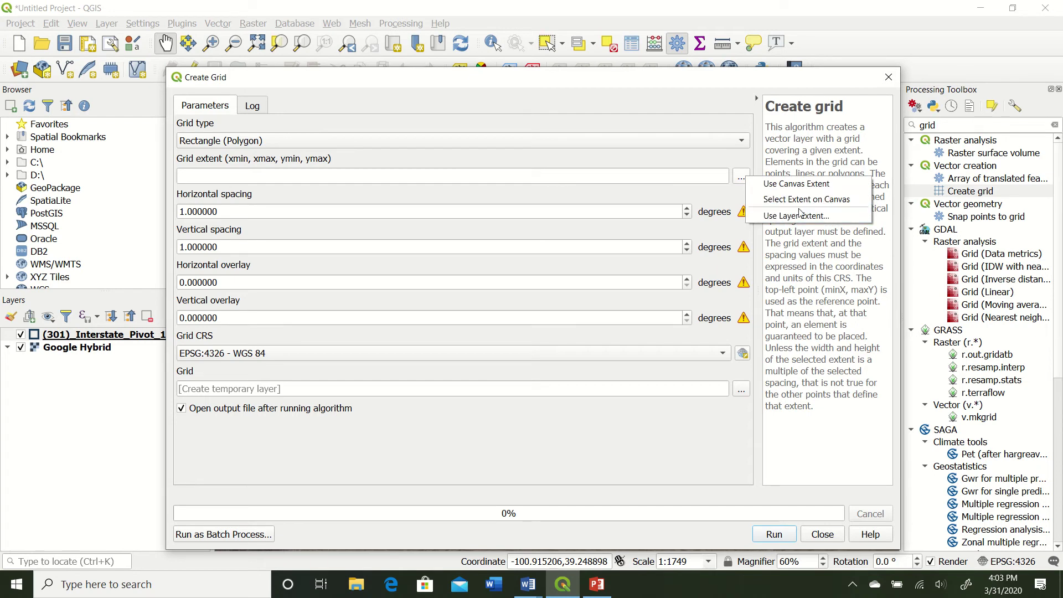
{"action": "left_click", "coordinate": [789, 215]}
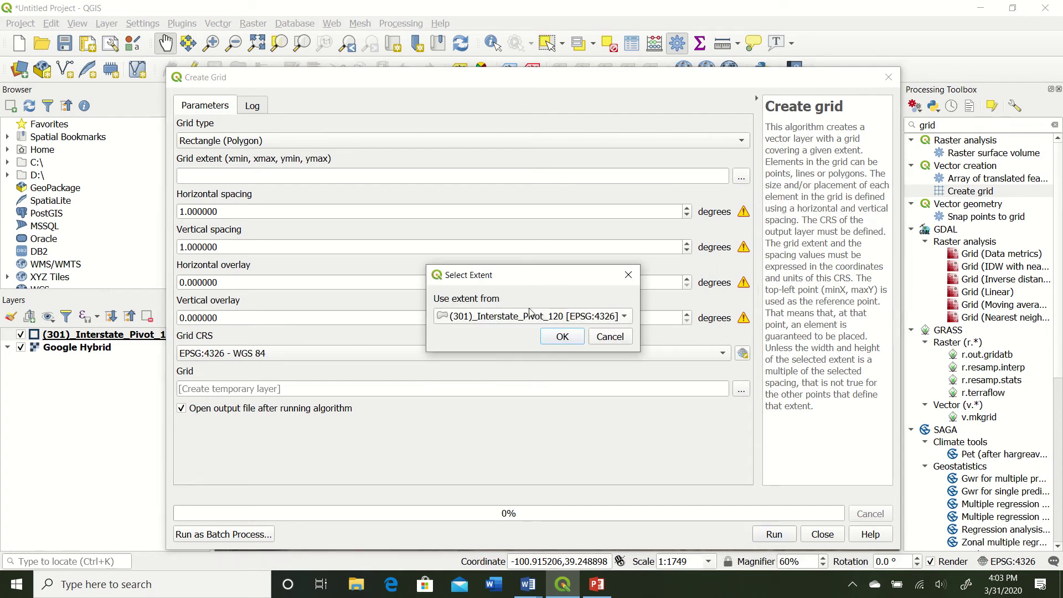
{"action": "left_click", "coordinate": [562, 338]}
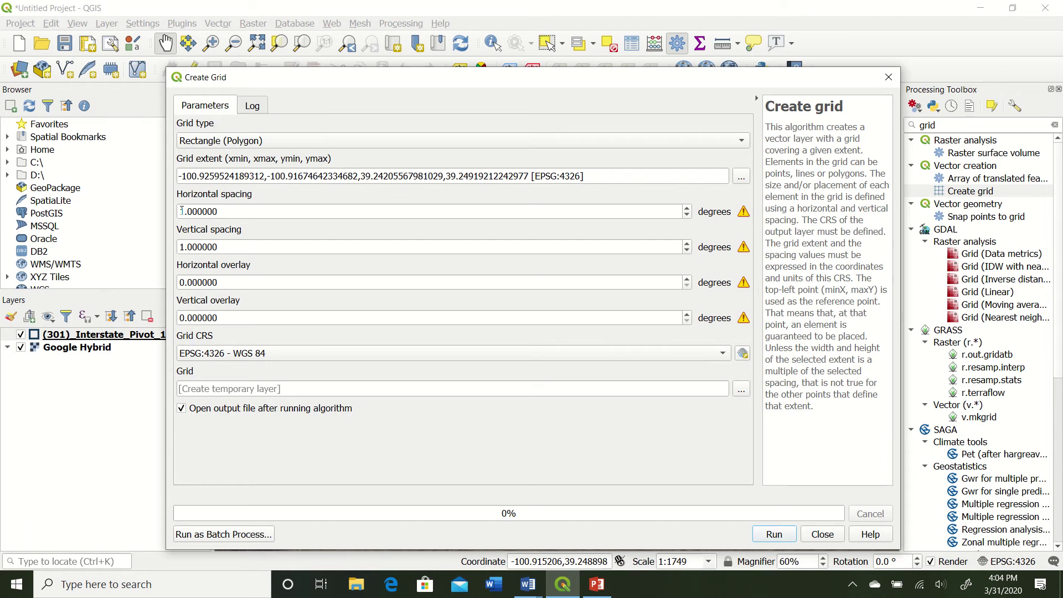
Set both the horizontal and vertical grid spacing to 0.0001 degrees
{"action": "left_click", "coordinate": [208, 209]}
{"action": "key", "text": "BackSpace"}
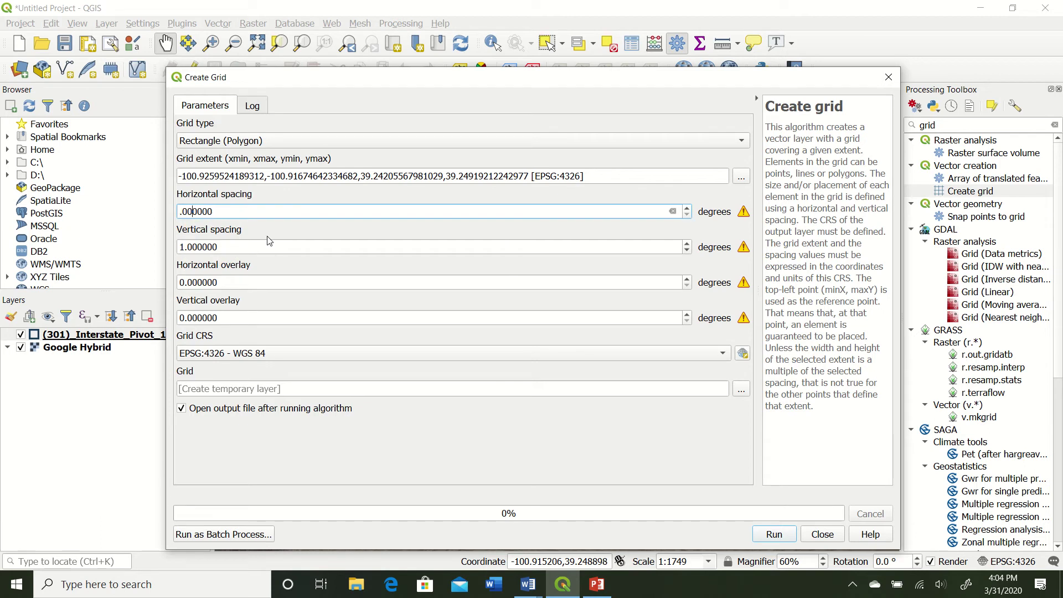
{"action": "type", "text": "1"}
{"action": "left_click", "coordinate": [299, 228]}
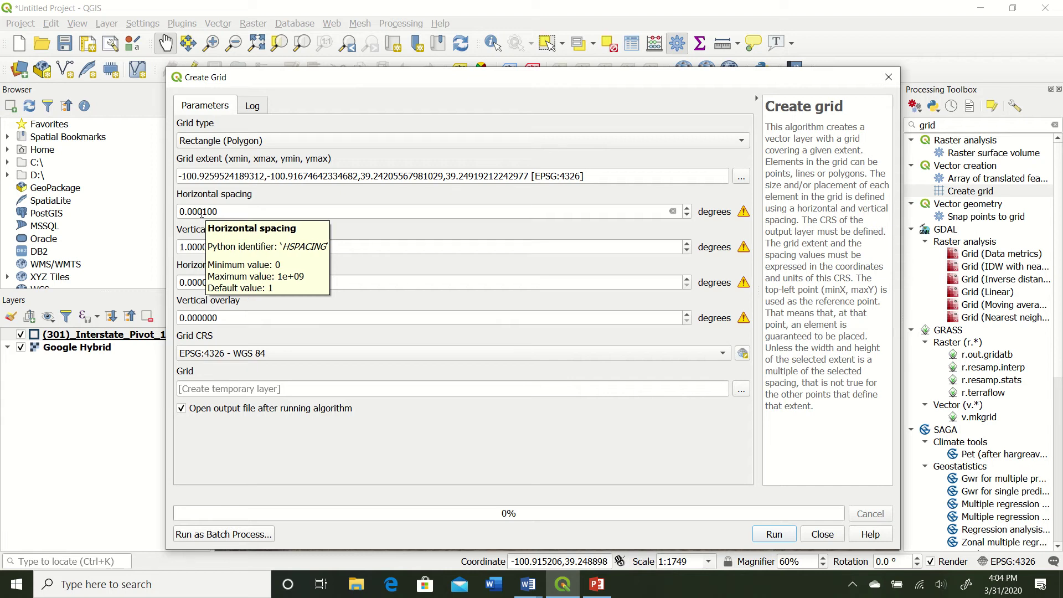
{"action": "left_click", "coordinate": [185, 247]}
{"action": "key", "text": "BackSpace"}
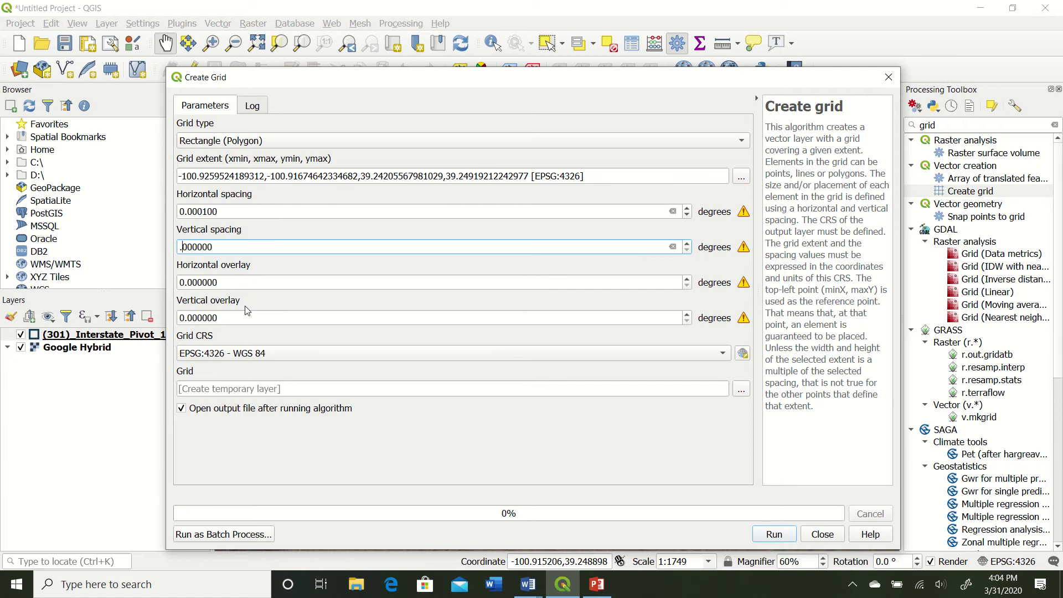
{"action": "type", "text": "1"}
{"action": "left_click", "coordinate": [335, 233]}
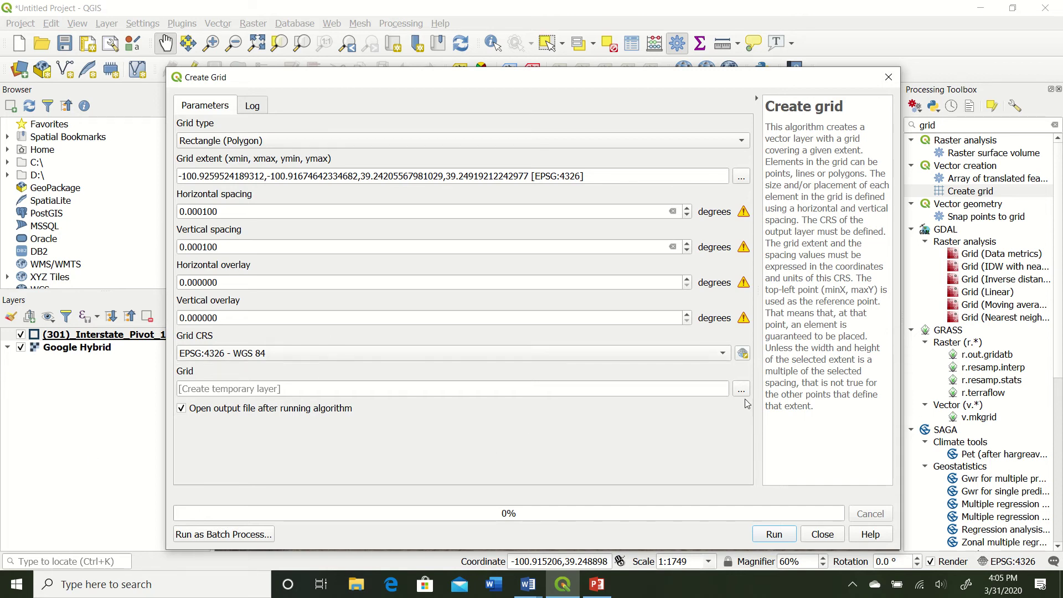
Generate the grid as a temporary layer, and place the (301)_Interstate_Pivot_120 layer above it in the layer order
{"action": "left_click", "coordinate": [270, 392]}
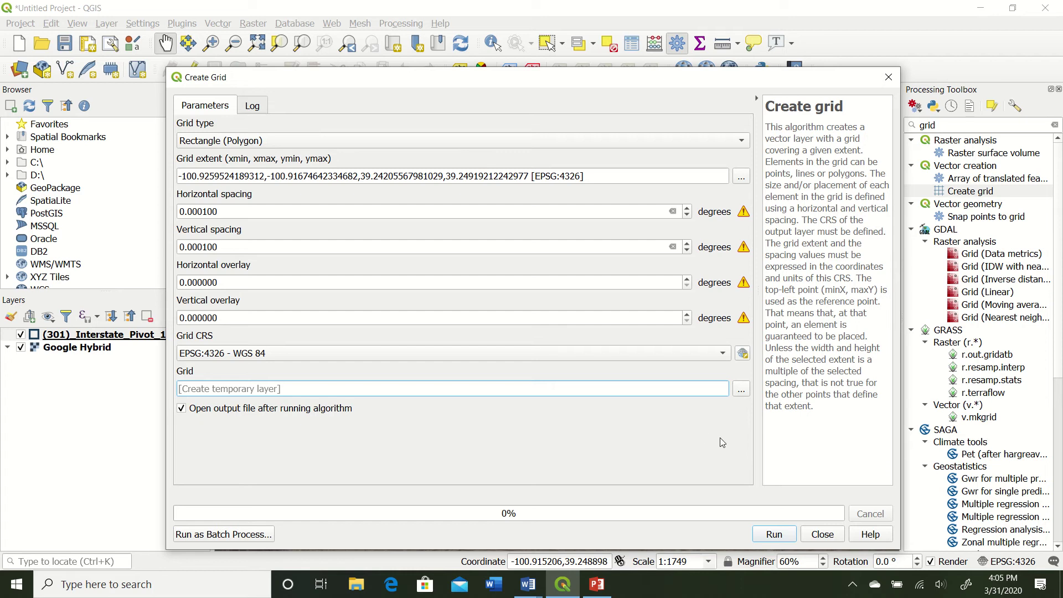
{"action": "left_click", "coordinate": [778, 538]}
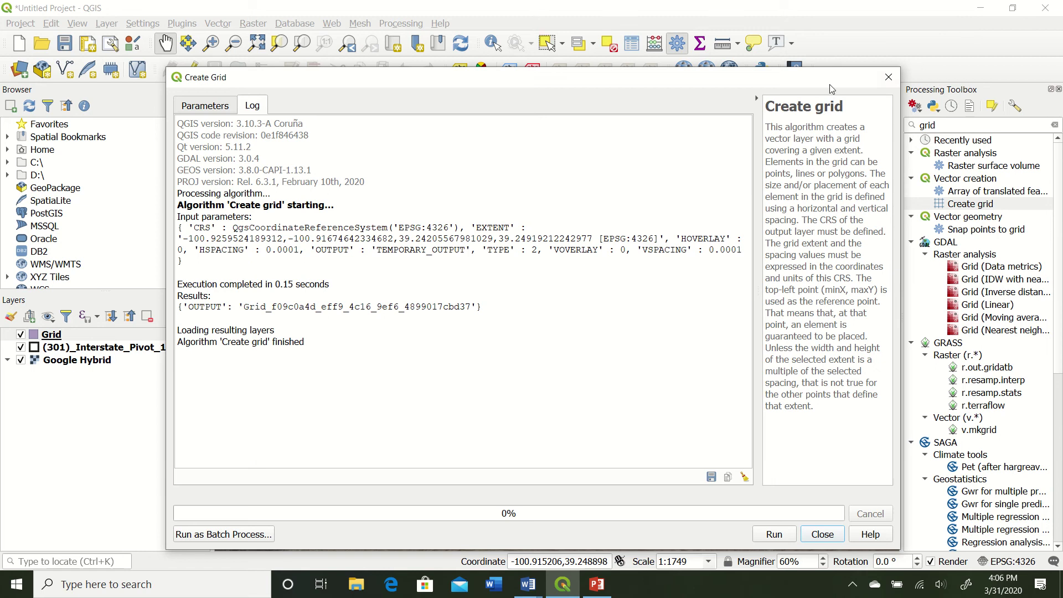
{"action": "left_click_drag", "start_coordinate": [829, 84], "coordinate": [759, 124]}
{"action": "left_click", "coordinate": [836, 117]}
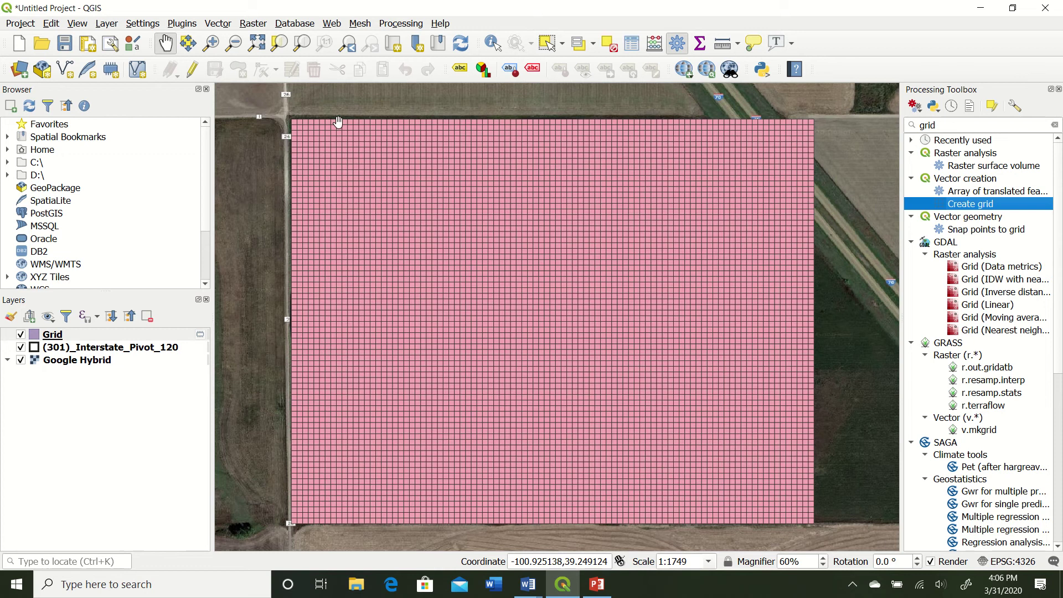
{"action": "left_click_drag", "start_coordinate": [101, 348], "coordinate": [139, 324]}
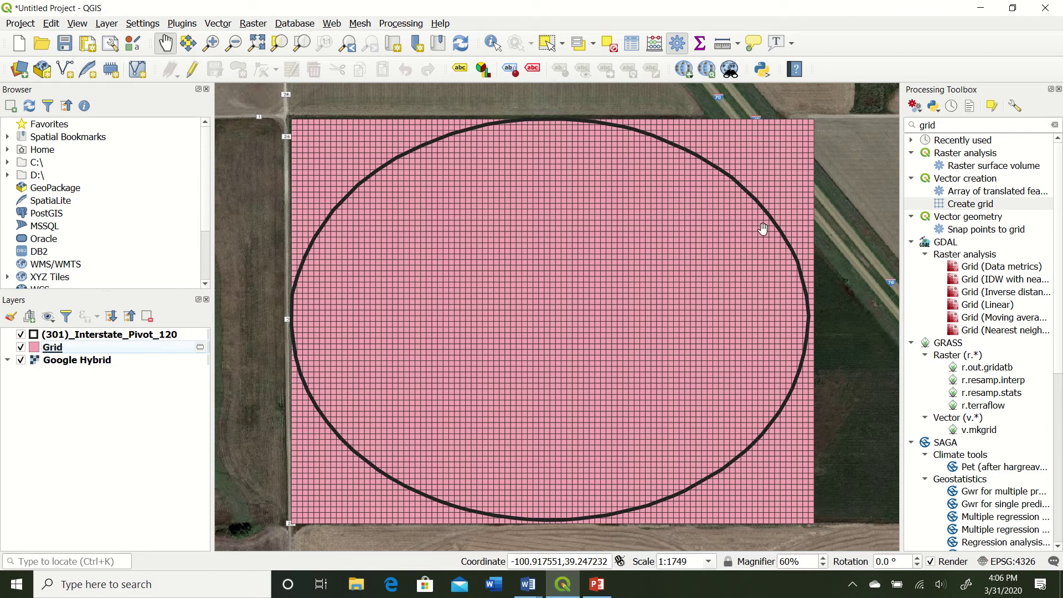
Search the processing toolbox for "clip" and open the vector overlay Clip tool
{"action": "left_click", "coordinate": [995, 126]}
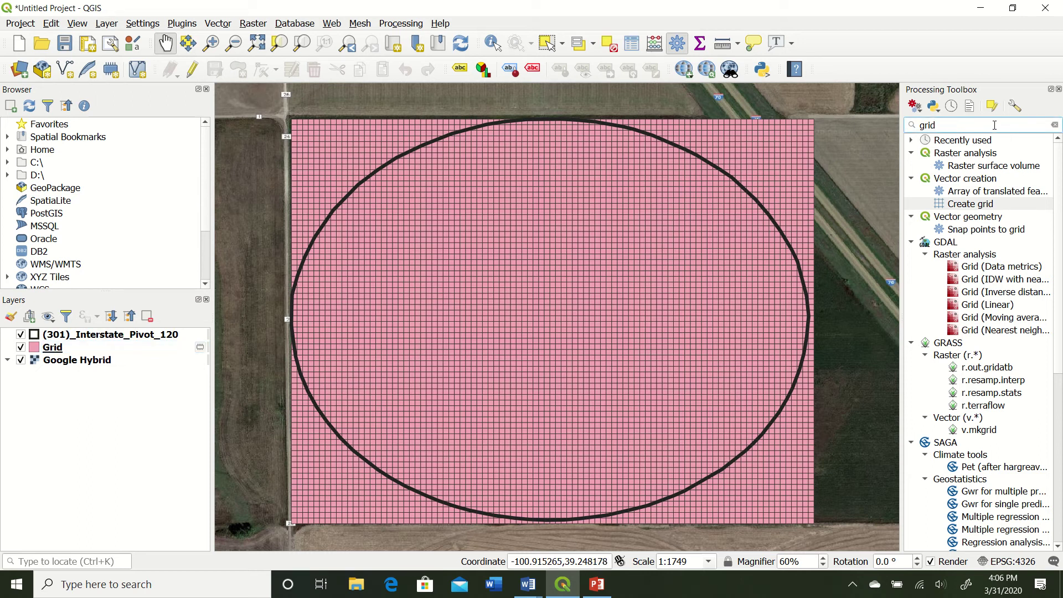
{"action": "key", "text": "BackSpace"}
{"action": "key", "text": "BackSpace"}
{"action": "key", "text": "BackSpace"}
{"action": "key", "text": "BackSpace"}
{"action": "type", "text": "clip"}
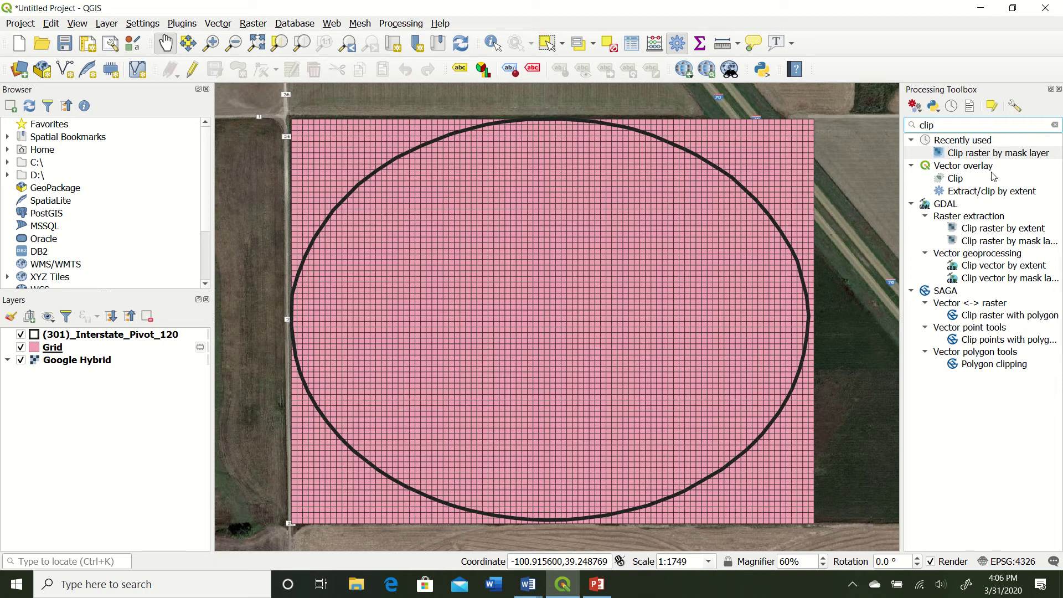
{"action": "left_click", "coordinate": [969, 181]}
{"action": "double_click", "coordinate": [969, 180]}
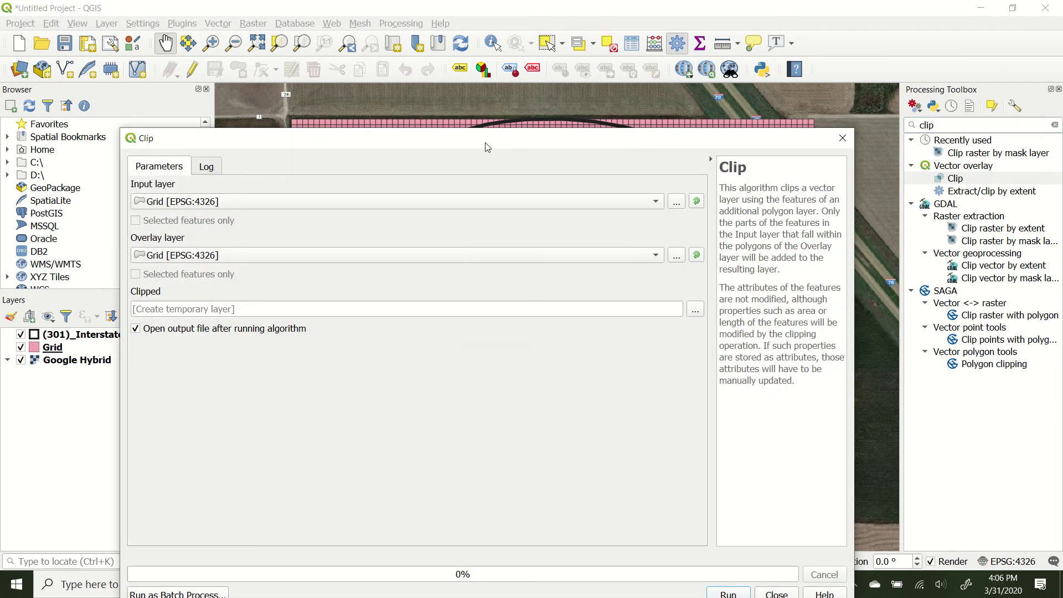
Set the Clip overlay layer to (301)_Interstate_Pivot_120, with Grid as the input layer
{"action": "left_click_drag", "start_coordinate": [478, 141], "coordinate": [497, 115]}
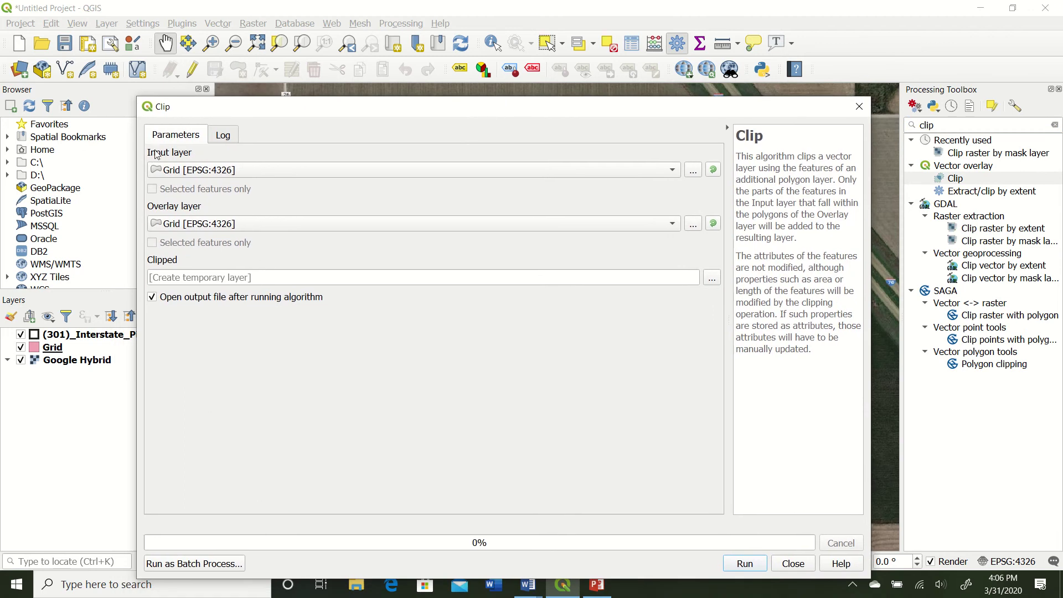
{"action": "left_click", "coordinate": [418, 230]}
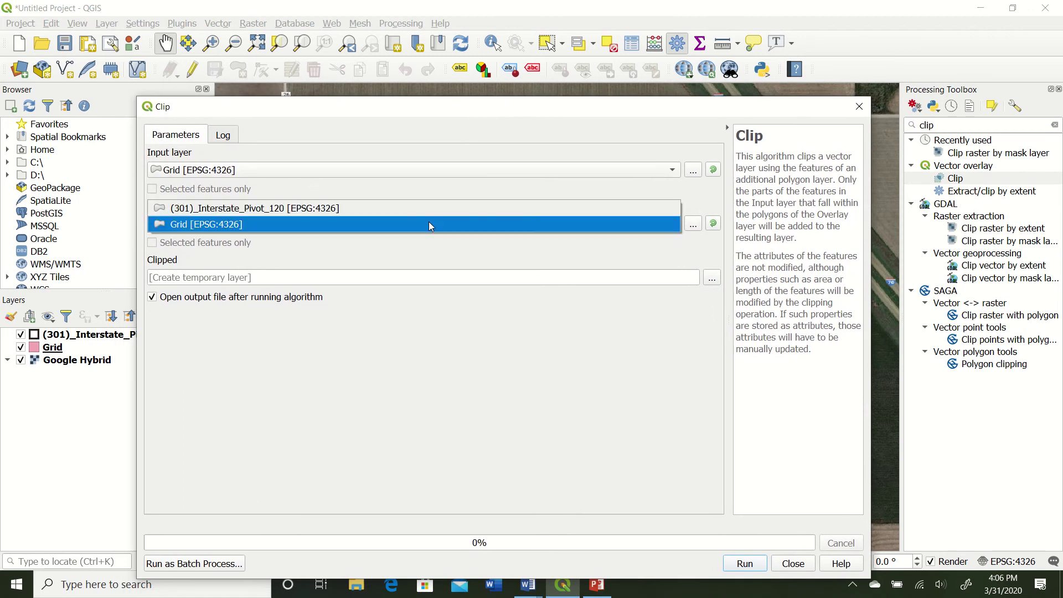
{"action": "left_click", "coordinate": [357, 206]}
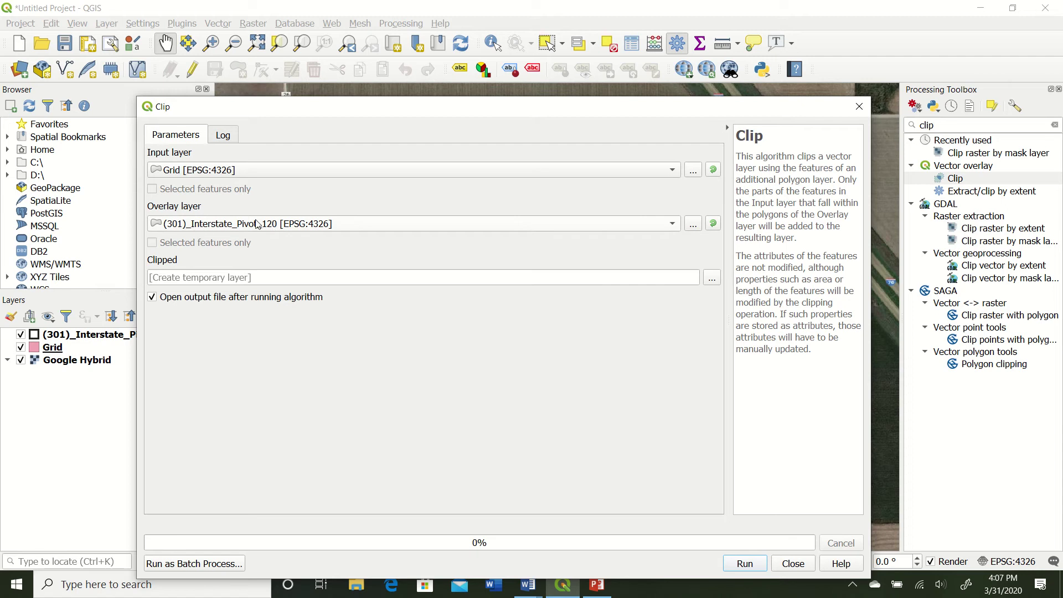
{"action": "left_click", "coordinate": [195, 278]}
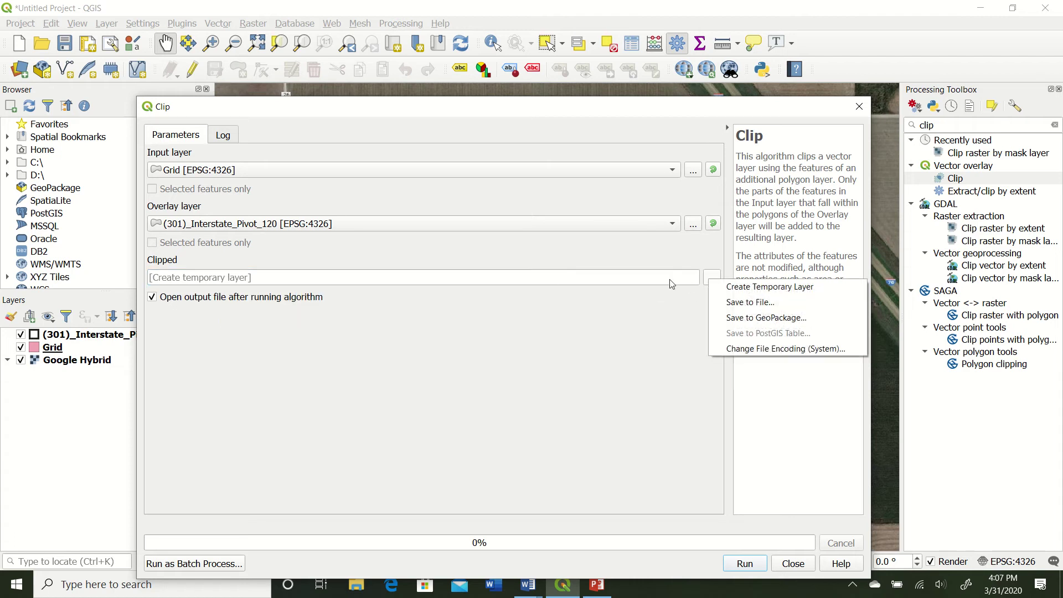
{"action": "left_click", "coordinate": [711, 281]}
{"action": "left_click", "coordinate": [751, 303]}
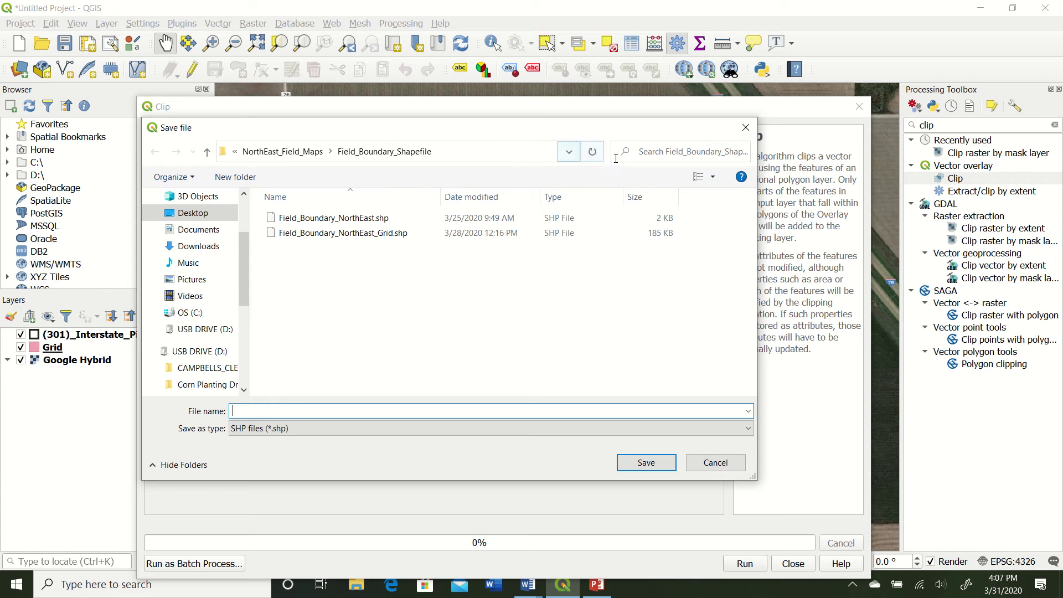
{"action": "left_click", "coordinate": [746, 127]}
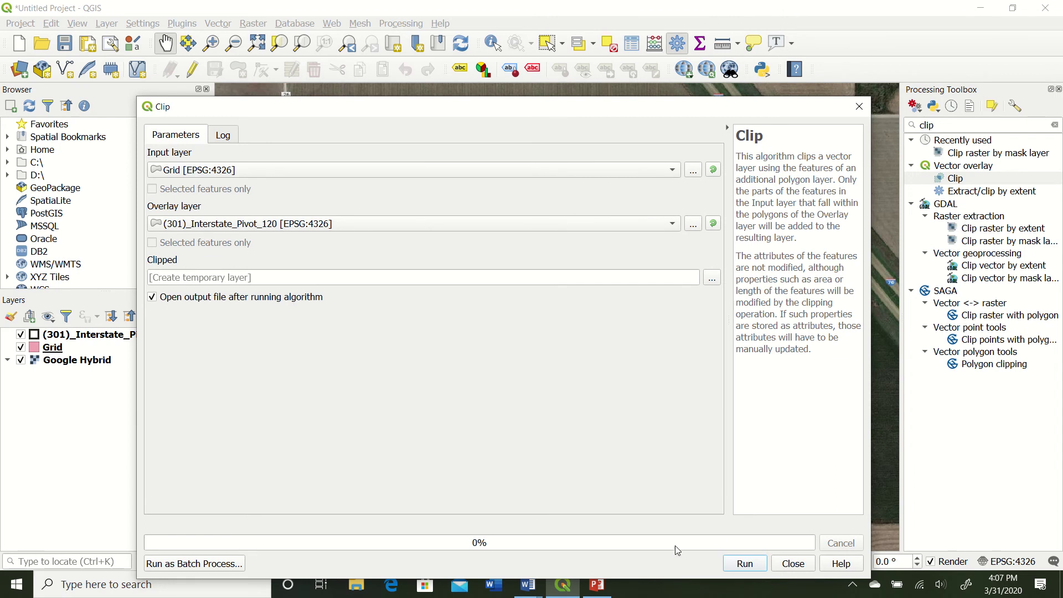
Run the clip of the grid to a temporary layer and close the Clip dialog
{"action": "left_click", "coordinate": [744, 563]}
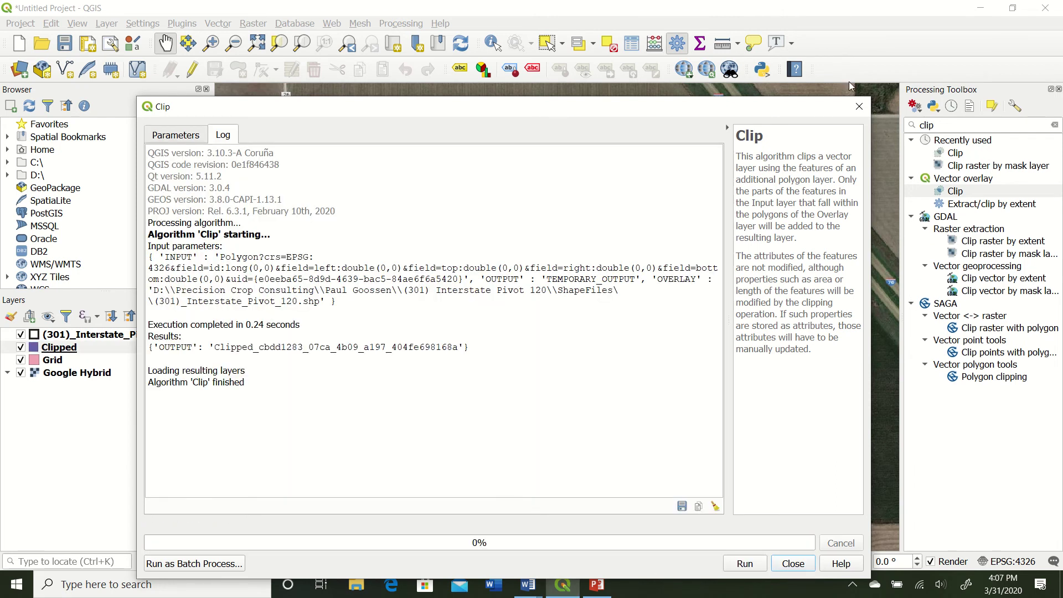
{"action": "left_click", "coordinate": [858, 106]}
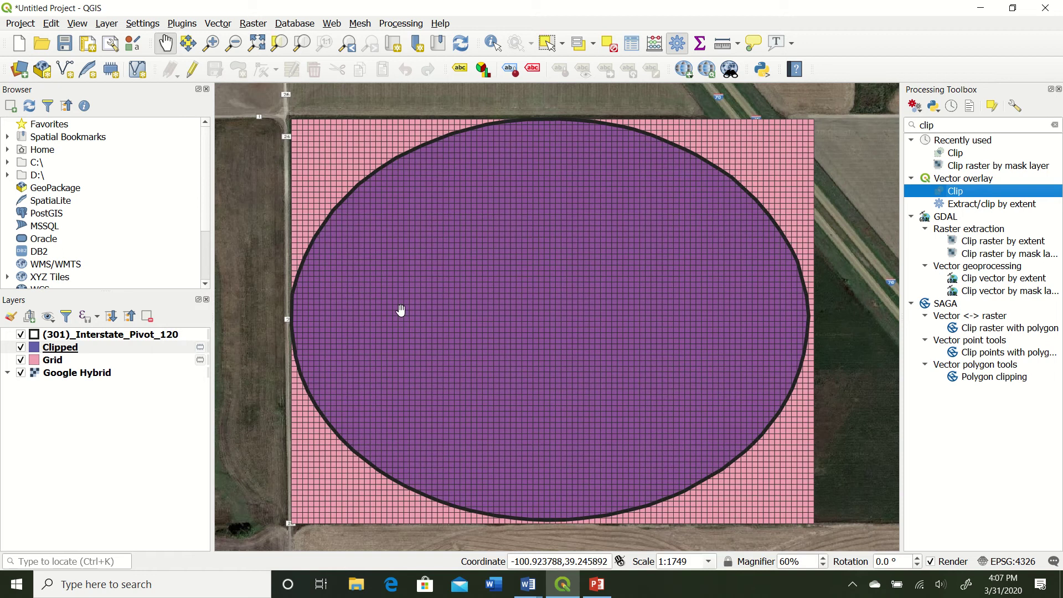
Remove the original unclipped Grid layer from the project
{"action": "left_click", "coordinate": [61, 363]}
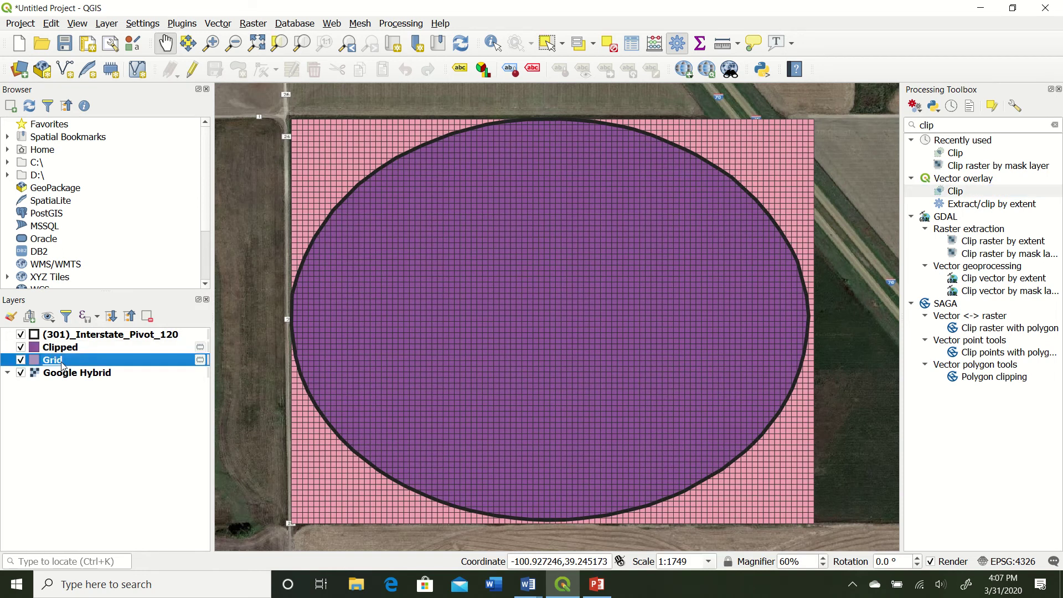
{"action": "right_click", "coordinate": [62, 366]}
{"action": "left_click", "coordinate": [125, 180]}
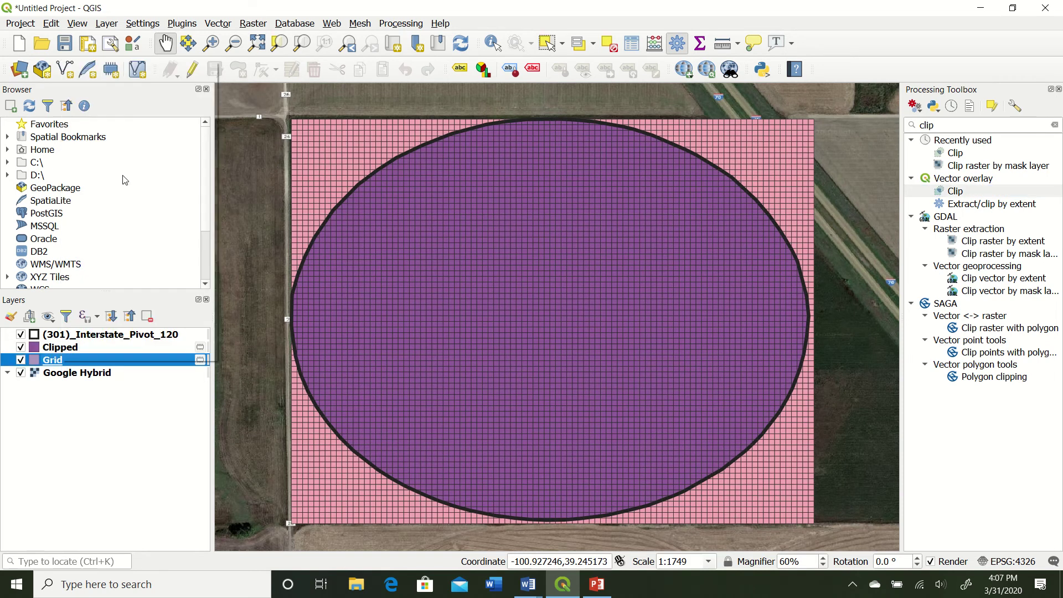
{"action": "left_click", "coordinate": [531, 305]}
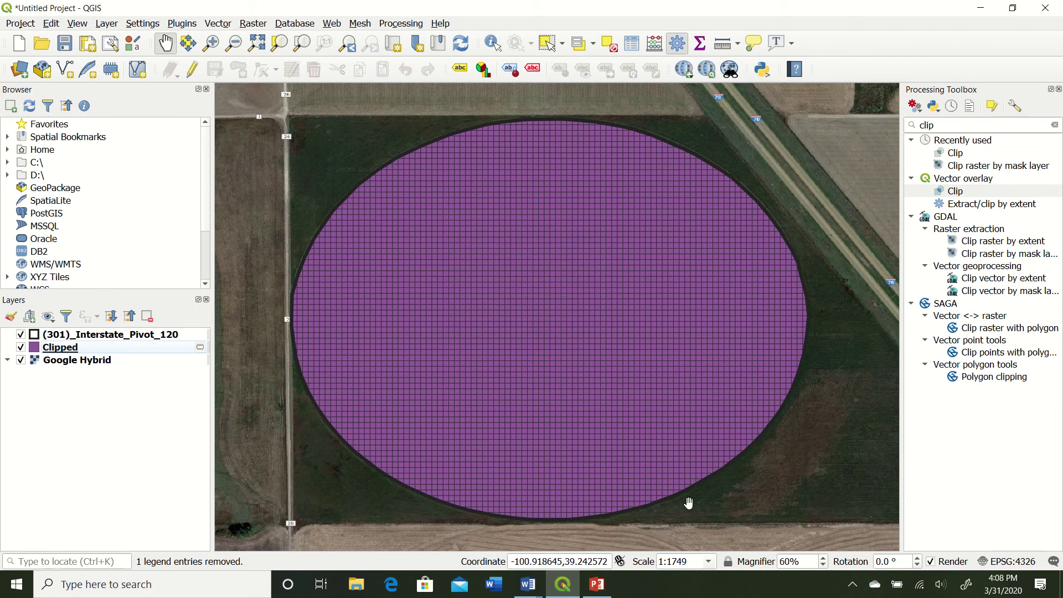
Start the line measurement tool over the cells of the clipped grid
{"action": "scroll", "coordinate": [477, 270], "scroll_direction": "up", "scroll_amount": 2}
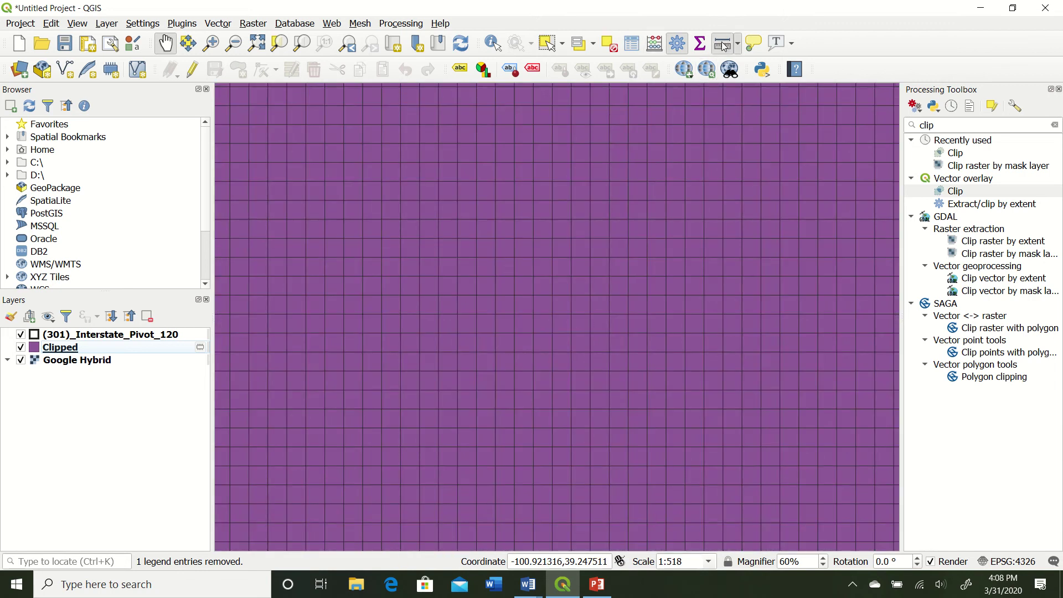
{"action": "double_click", "coordinate": [964, 191]}
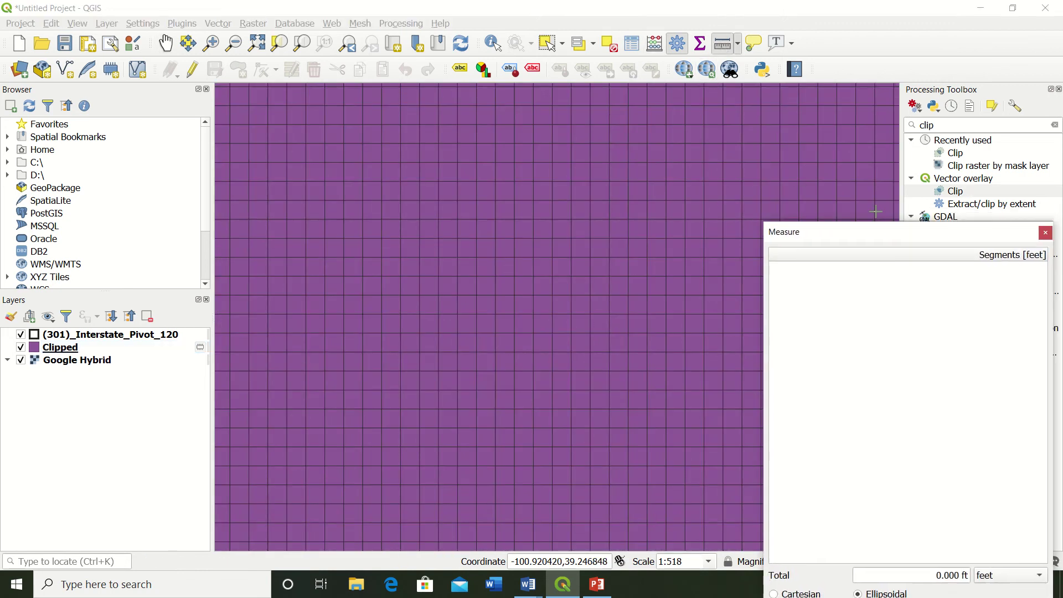
{"action": "scroll", "coordinate": [510, 218], "scroll_direction": "down", "scroll_amount": 4}
{"action": "scroll", "coordinate": [510, 222], "scroll_direction": "down", "scroll_amount": 7}
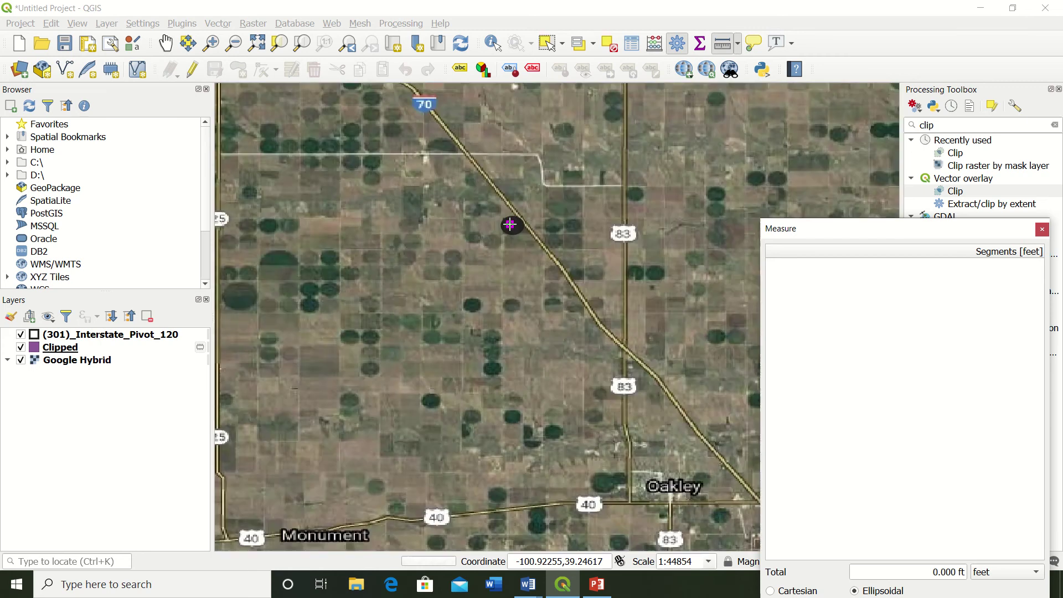
{"action": "scroll", "coordinate": [510, 224], "scroll_direction": "down", "scroll_amount": 7}
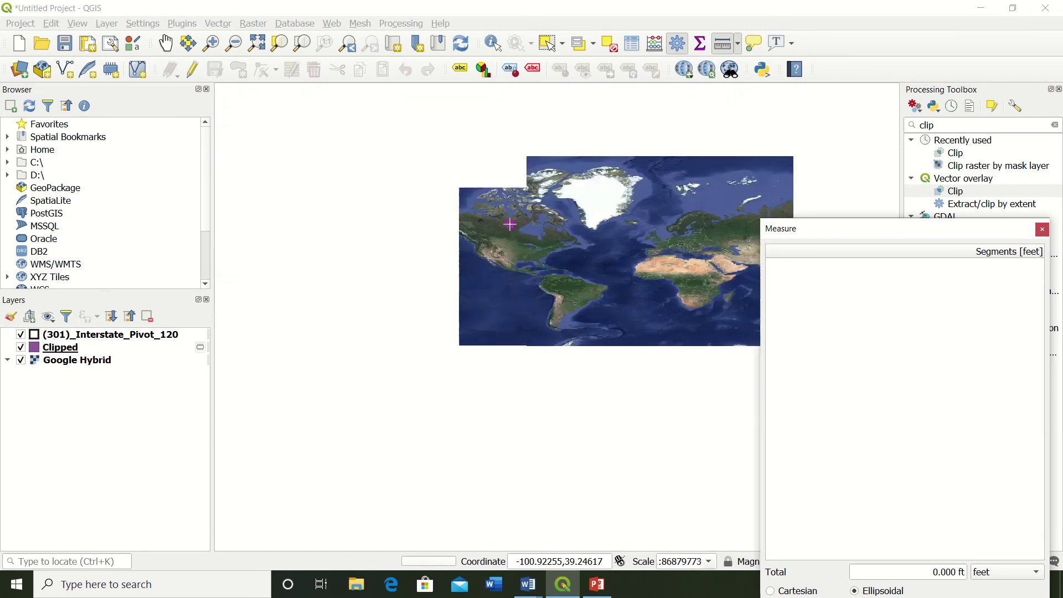
{"action": "scroll", "coordinate": [510, 224], "scroll_direction": "up", "scroll_amount": 2}
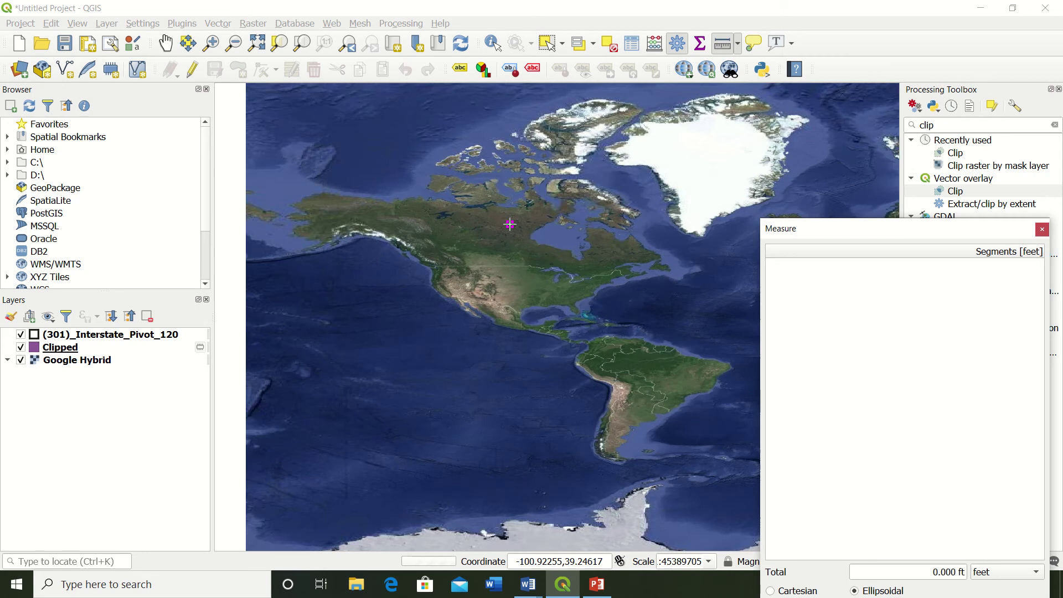
{"action": "scroll", "coordinate": [510, 224], "scroll_direction": "up", "scroll_amount": 1}
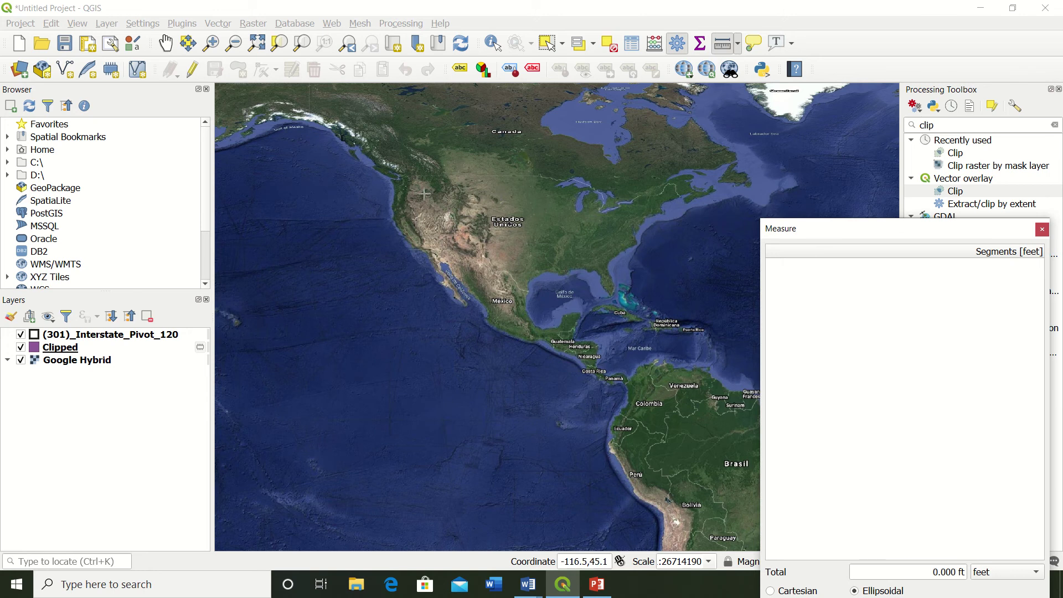
{"action": "scroll", "coordinate": [562, 244], "scroll_direction": "up", "scroll_amount": 3}
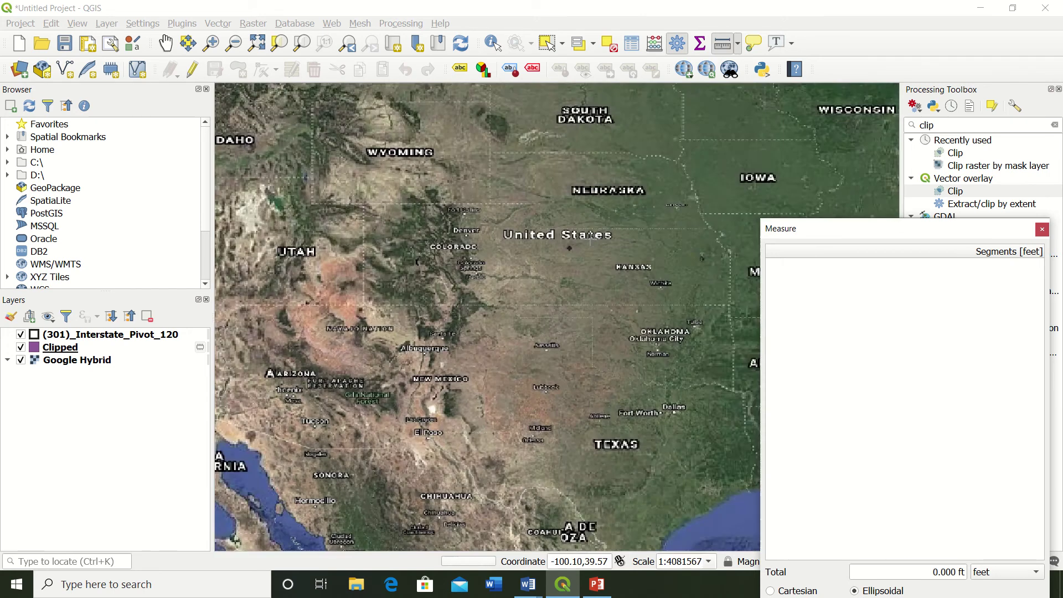
{"action": "scroll", "coordinate": [539, 283], "scroll_direction": "up", "scroll_amount": 4}
{"action": "scroll", "coordinate": [480, 239], "scroll_direction": "up", "scroll_amount": 6}
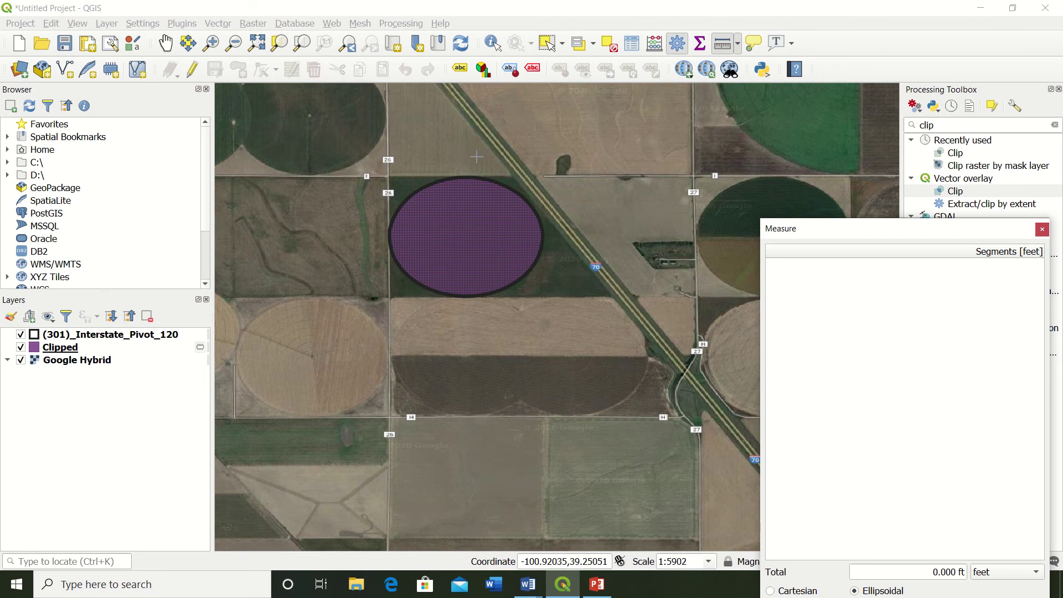
{"action": "scroll", "coordinate": [463, 214], "scroll_direction": "up", "scroll_amount": 2}
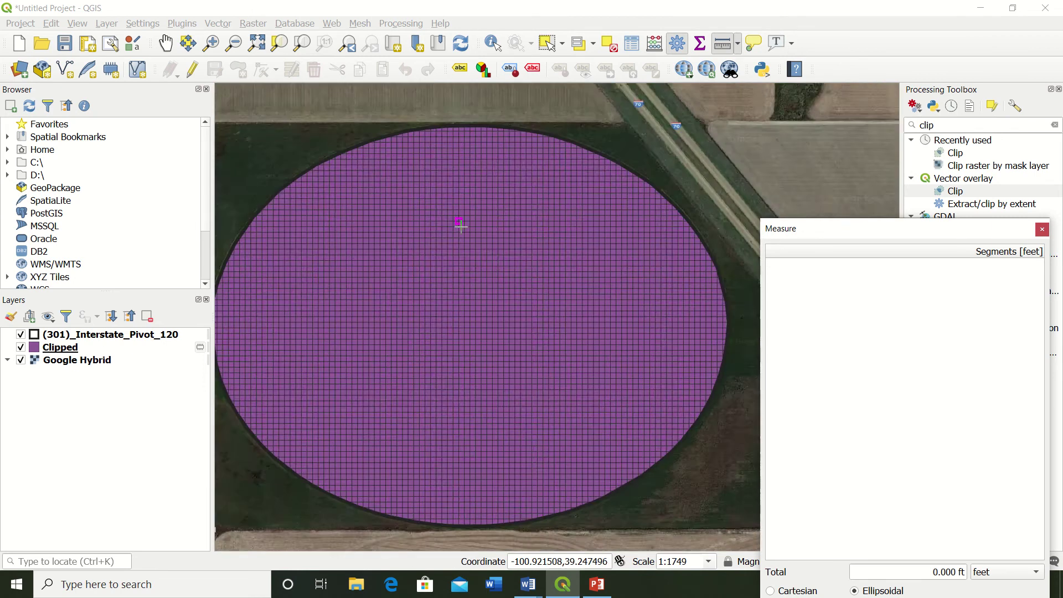
{"action": "scroll", "coordinate": [421, 264], "scroll_direction": "up", "scroll_amount": 1}
{"action": "scroll", "coordinate": [415, 264], "scroll_direction": "down", "scroll_amount": 1}
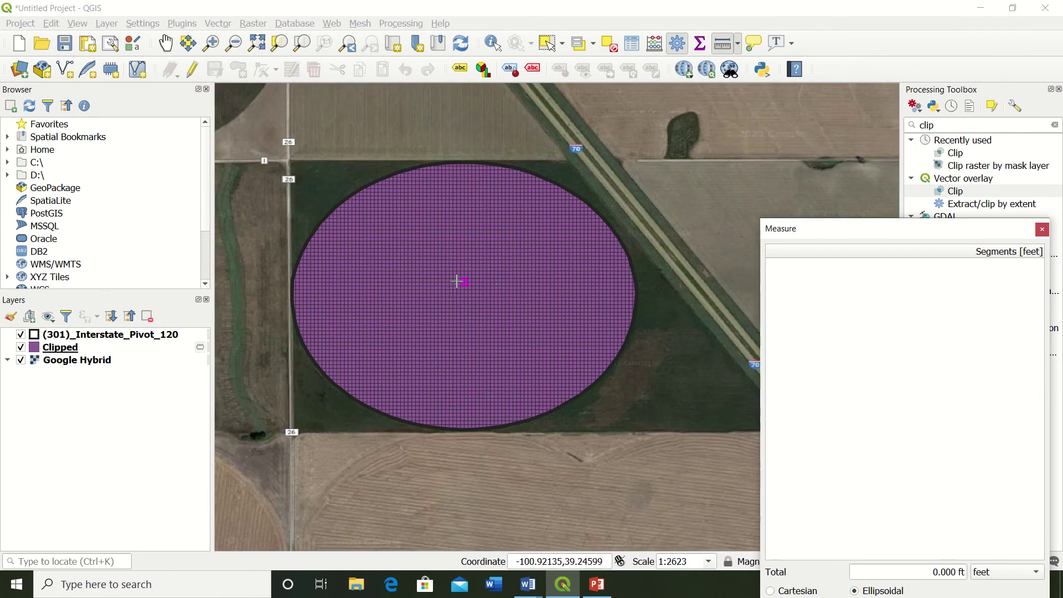
{"action": "scroll", "coordinate": [601, 321], "scroll_direction": "down", "scroll_amount": 1}
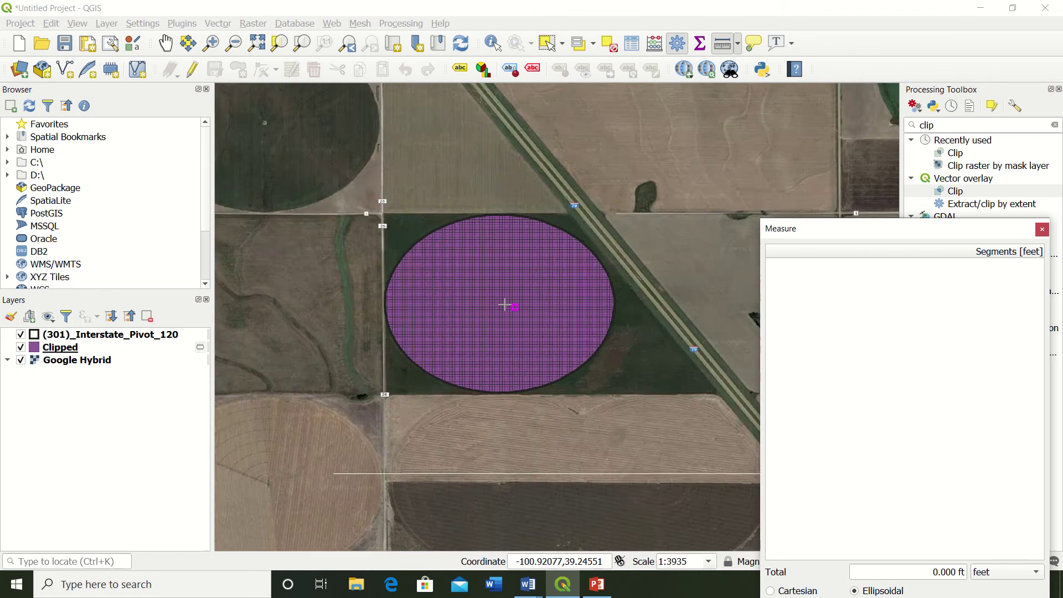
{"action": "scroll", "coordinate": [474, 297], "scroll_direction": "up", "scroll_amount": 1}
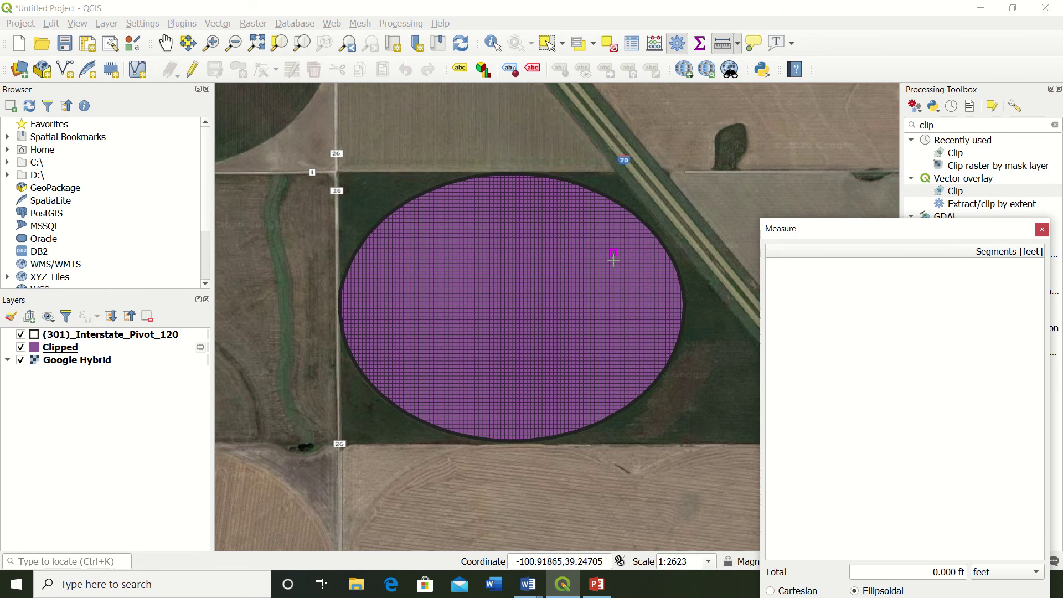
Try to measure a grid cell from one of its corners in feet, and close the measurement window
{"action": "scroll", "coordinate": [612, 257], "scroll_direction": "up", "scroll_amount": 3}
{"action": "scroll", "coordinate": [503, 251], "scroll_direction": "up", "scroll_amount": 1}
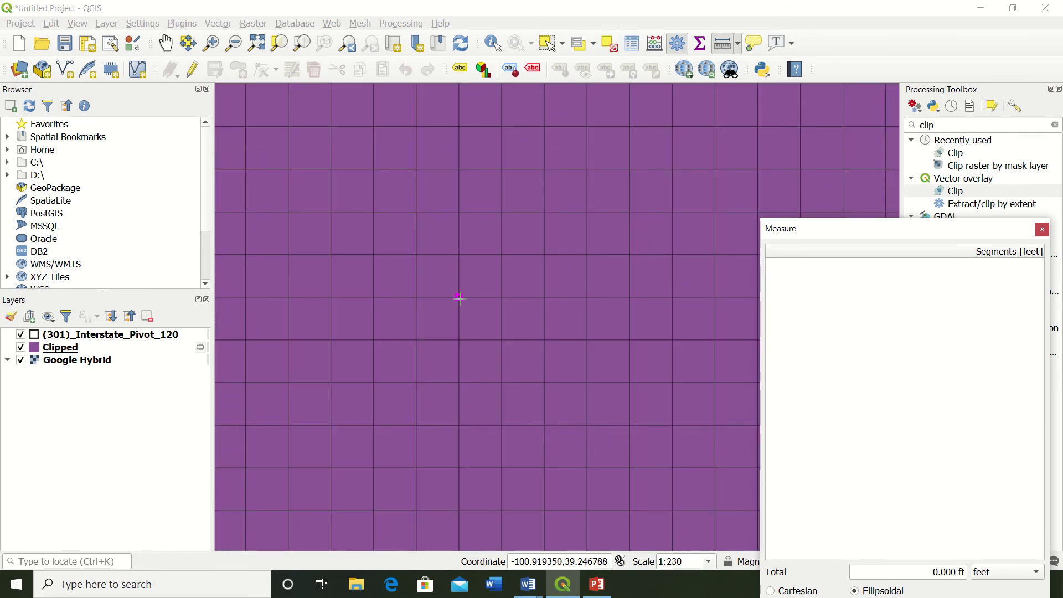
{"action": "left_click", "coordinate": [416, 254]}
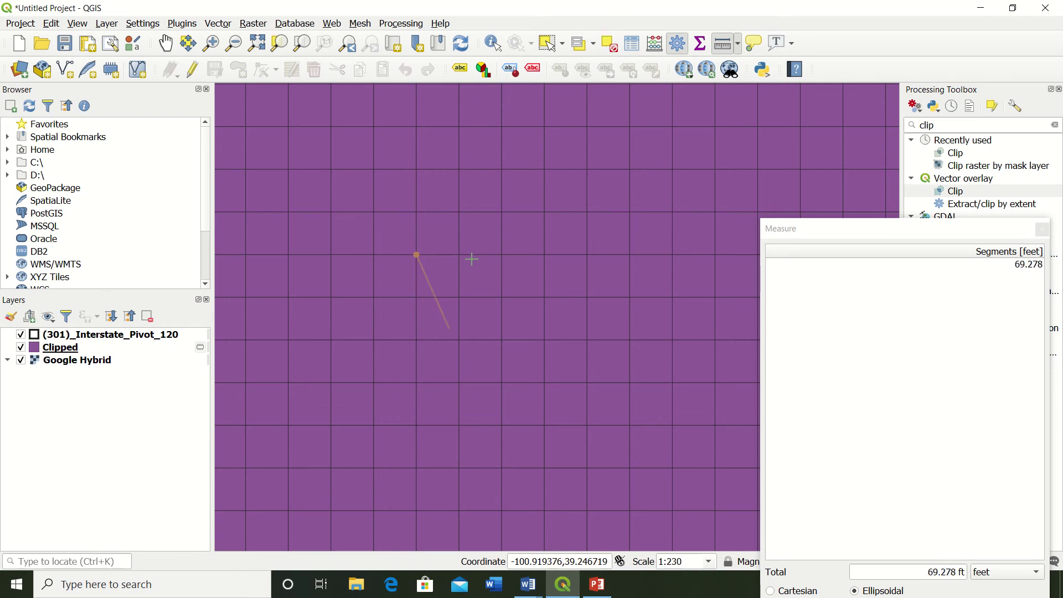
{"action": "left_click", "coordinate": [890, 170]}
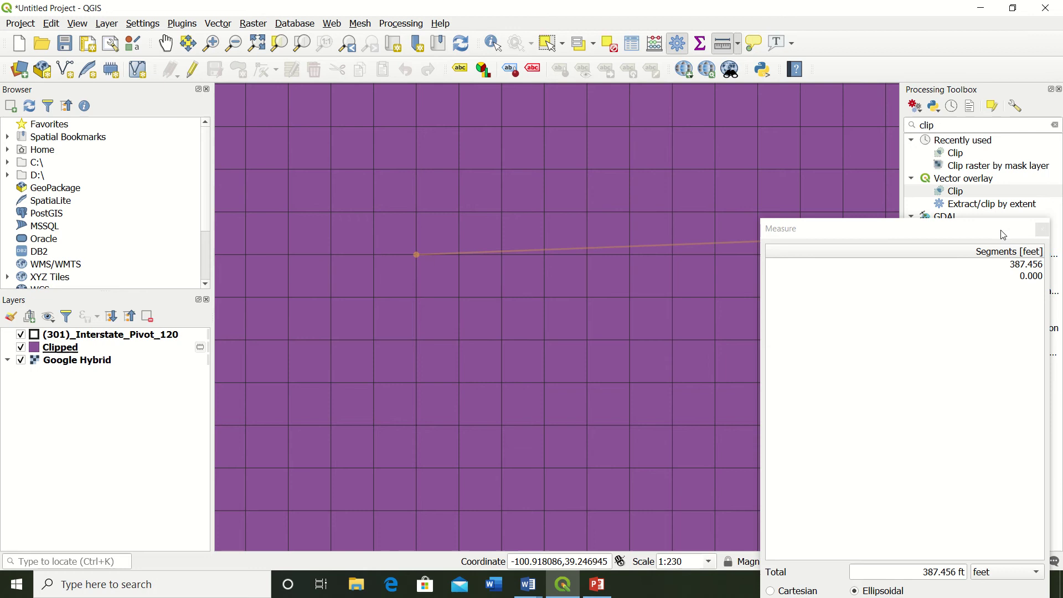
{"action": "left_click", "coordinate": [1043, 228]}
Reopen the line measurement tool, review the available distance units, and close it with feet kept
{"action": "scroll", "coordinate": [576, 228], "scroll_direction": "down", "scroll_amount": 1}
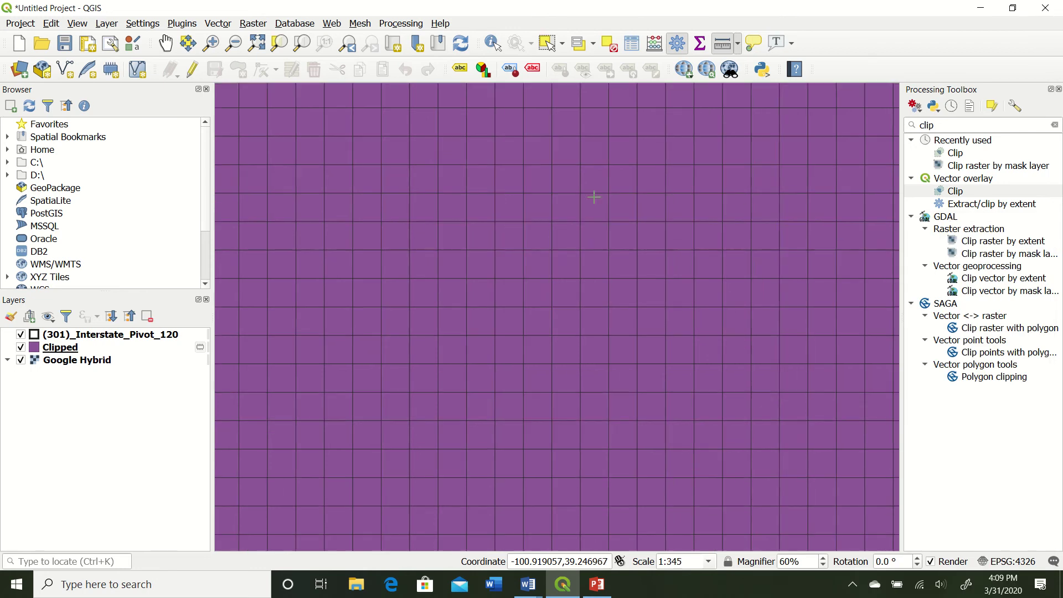
{"action": "left_click", "coordinate": [723, 45]}
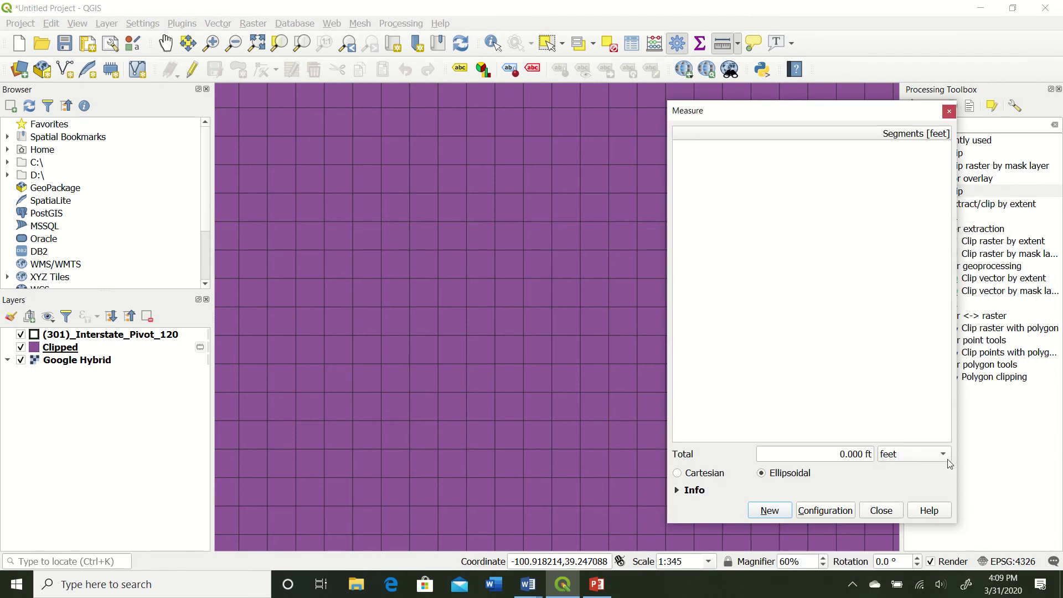
{"action": "left_click", "coordinate": [942, 455]}
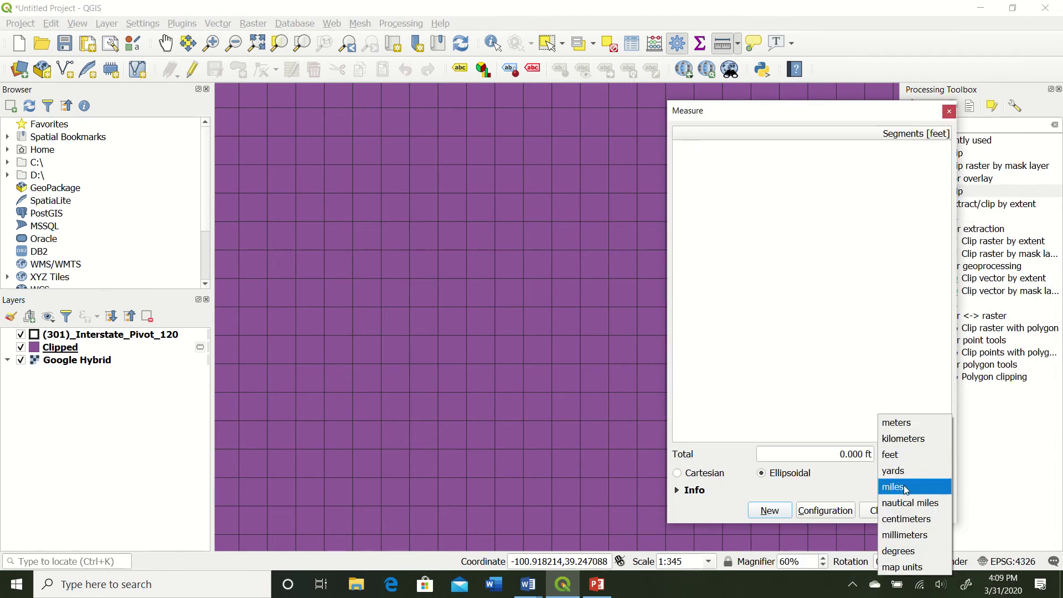
{"action": "left_click", "coordinate": [951, 110]}
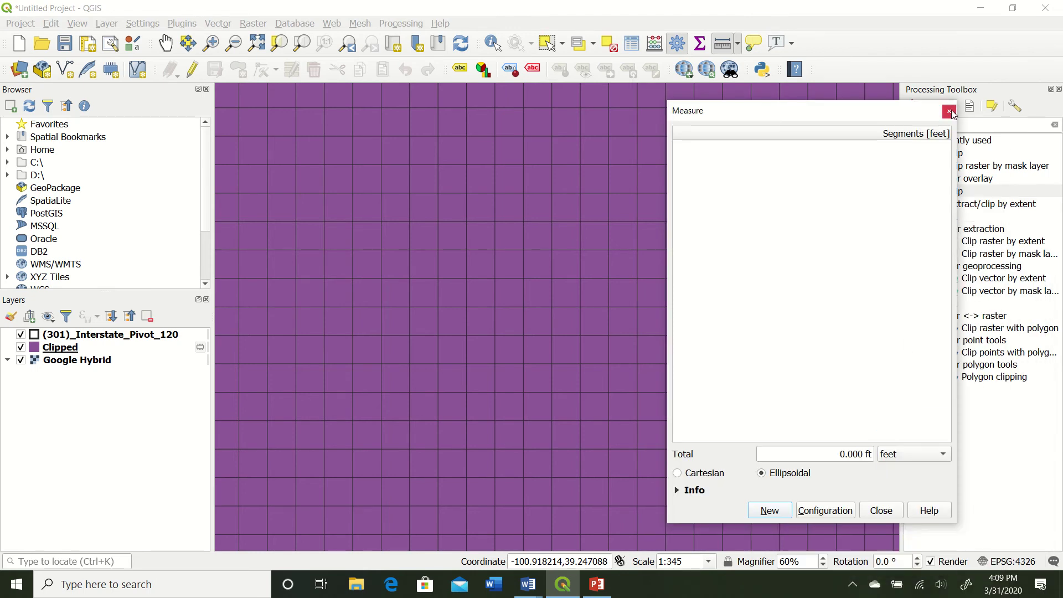
{"action": "left_click", "coordinate": [952, 110]}
Give the Clipped layer's simple fill a transparent fill color and apply the symbology
{"action": "left_click", "coordinate": [165, 43]}
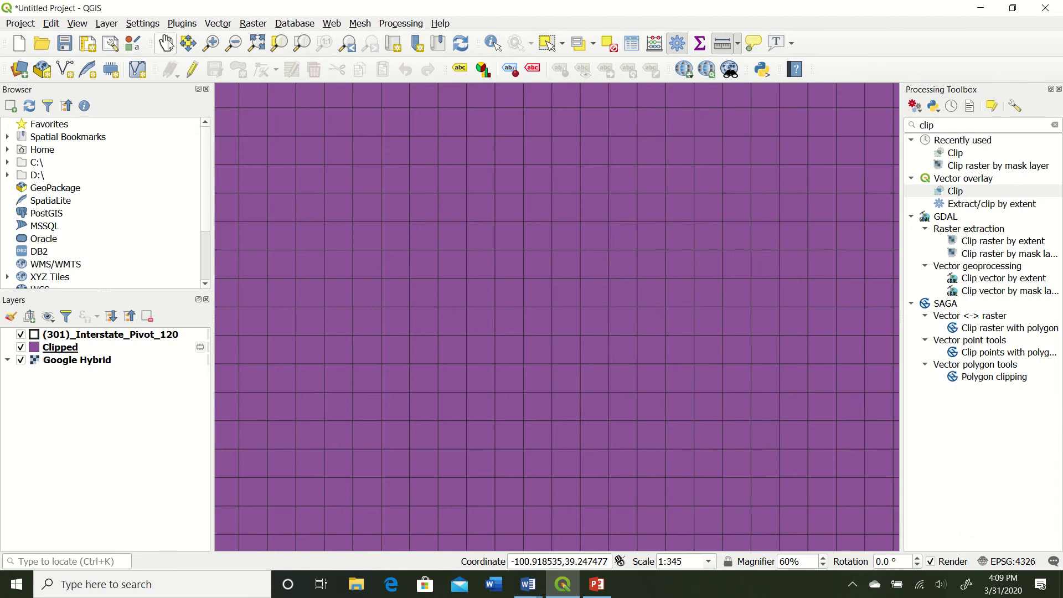
{"action": "scroll", "coordinate": [574, 256], "scroll_direction": "down", "scroll_amount": 2}
{"action": "left_click_drag", "start_coordinate": [477, 318], "coordinate": [581, 268]}
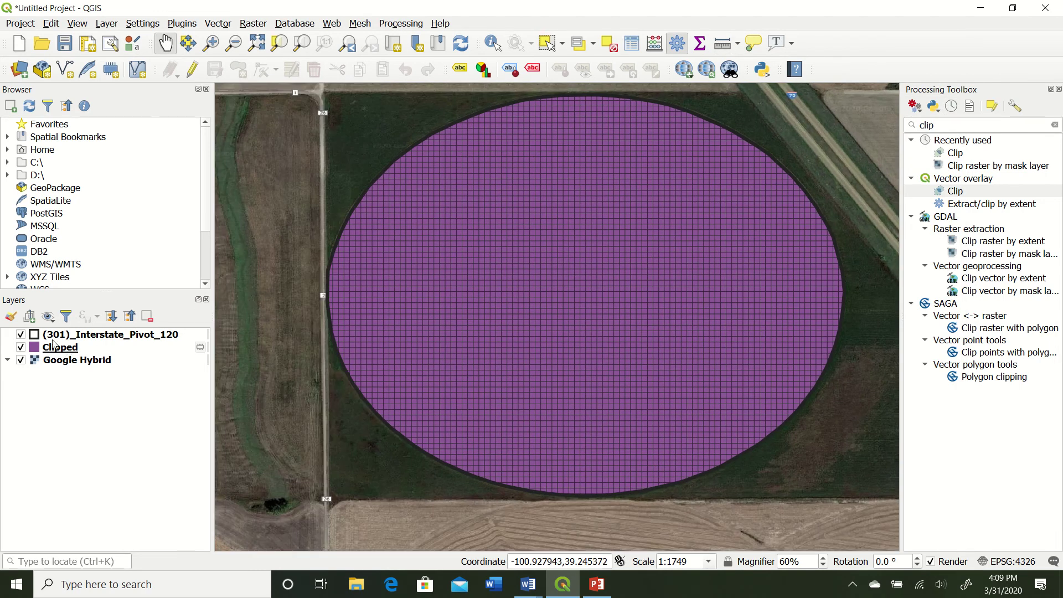
{"action": "double_click", "coordinate": [48, 352]}
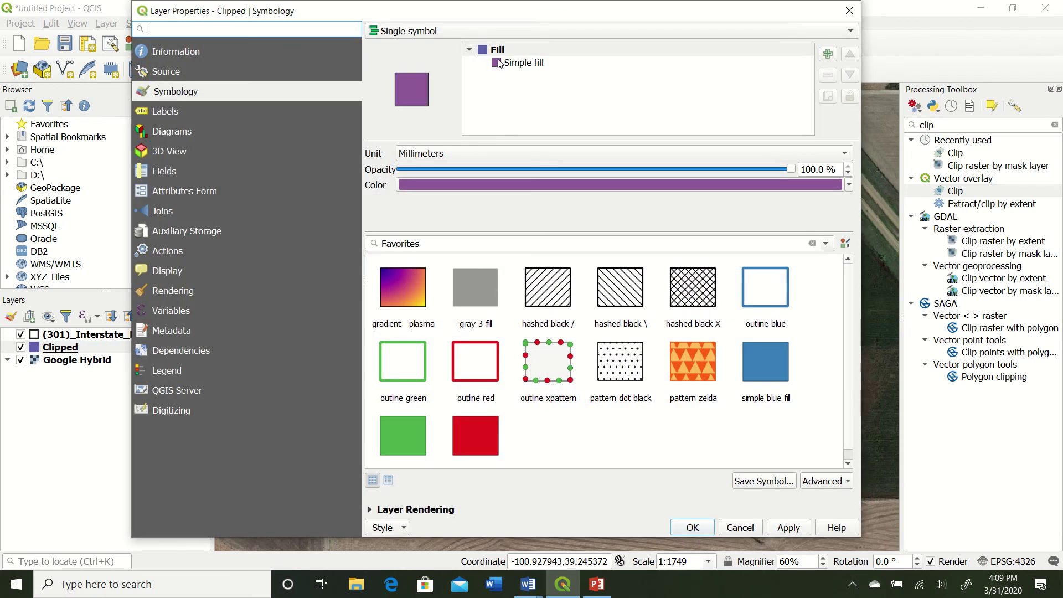
{"action": "left_click", "coordinate": [498, 63]}
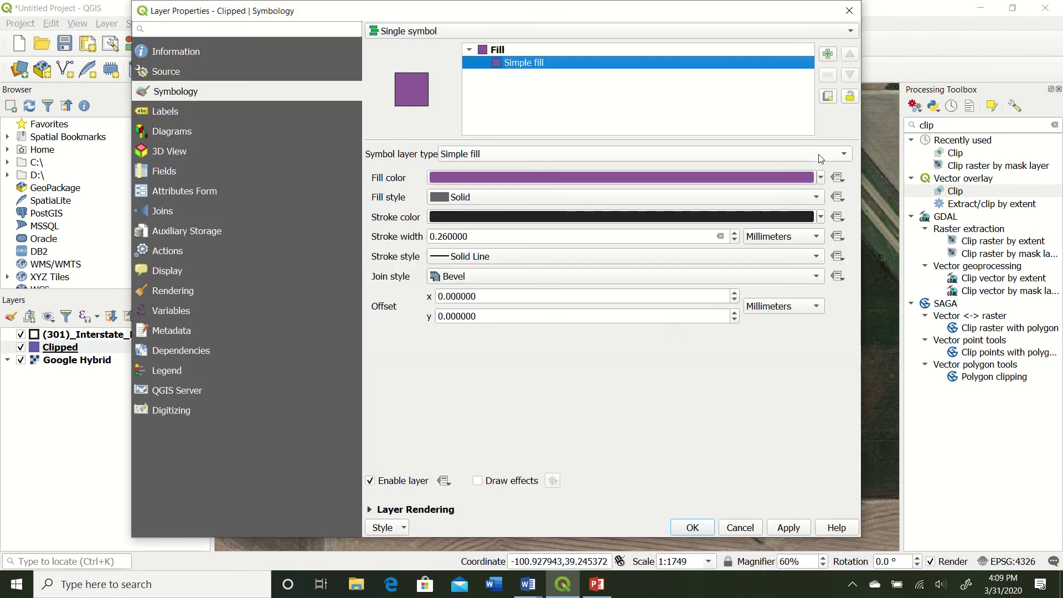
{"action": "left_click", "coordinate": [821, 177]}
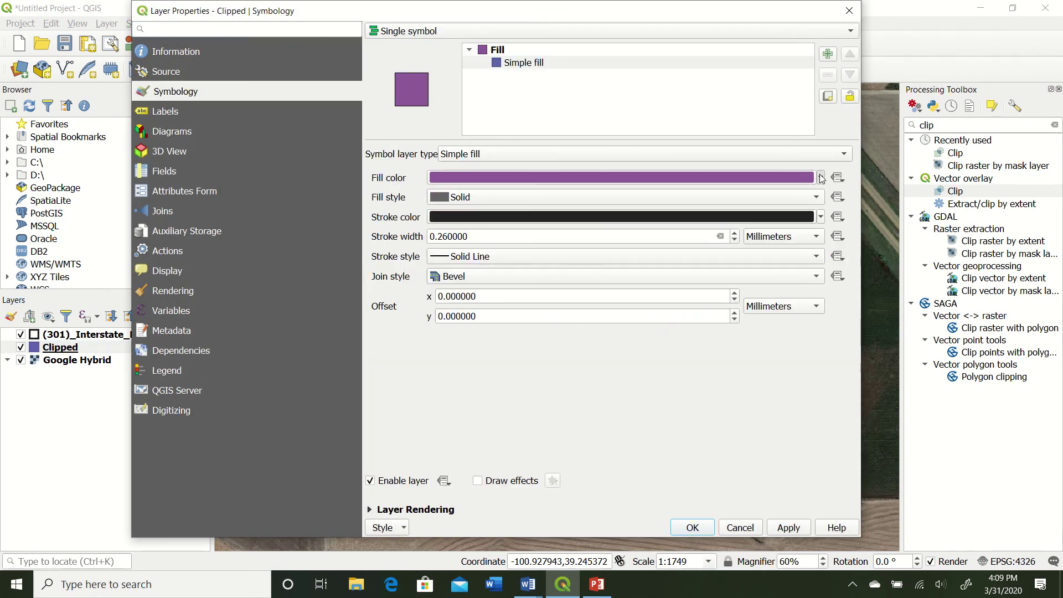
{"action": "left_click", "coordinate": [434, 194]}
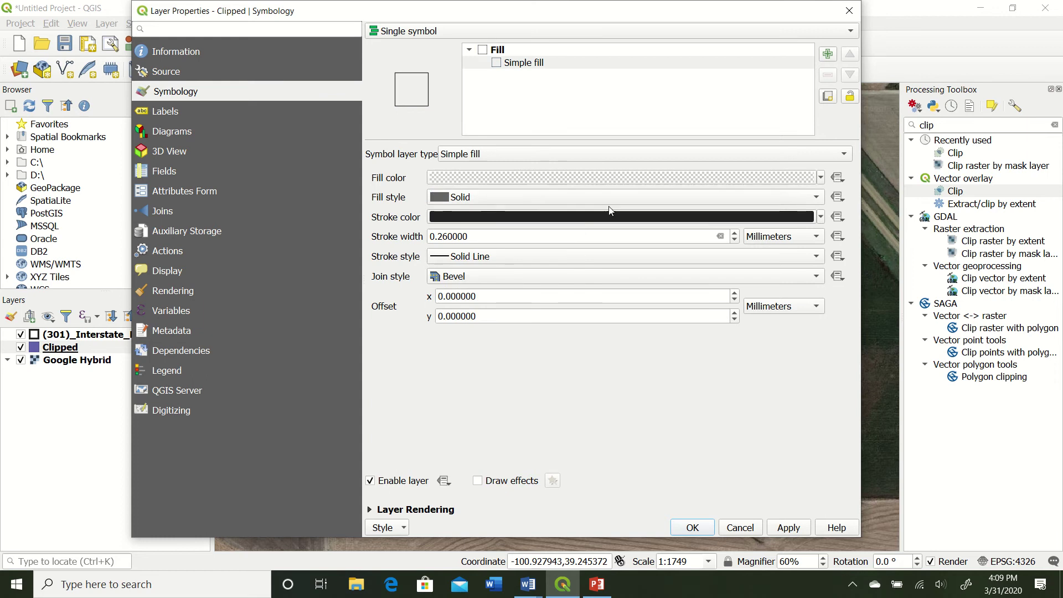
{"action": "left_click", "coordinate": [789, 529]}
{"action": "left_click", "coordinate": [691, 528]}
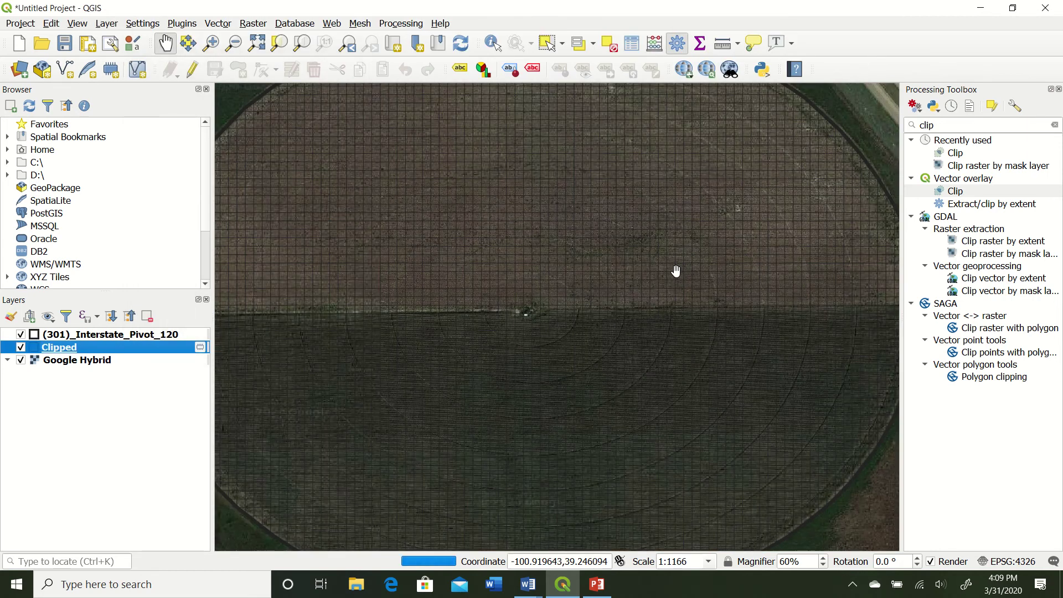
Open the Data Source Manager for adding a raster layer and browse for a raster dataset file
{"action": "scroll", "coordinate": [665, 266], "scroll_direction": "down", "scroll_amount": 1}
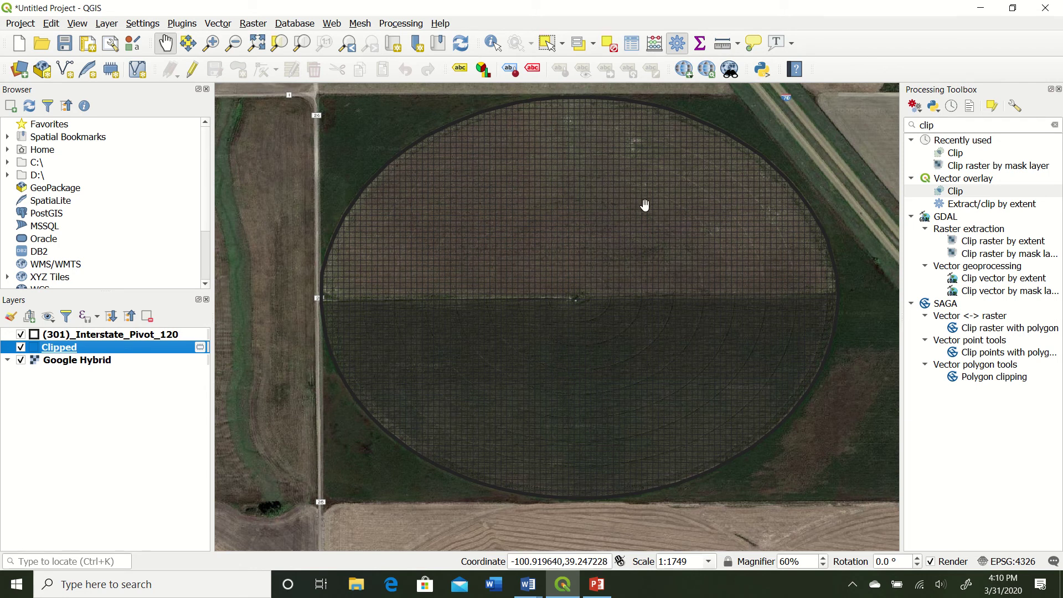
{"action": "left_click", "coordinate": [101, 26]}
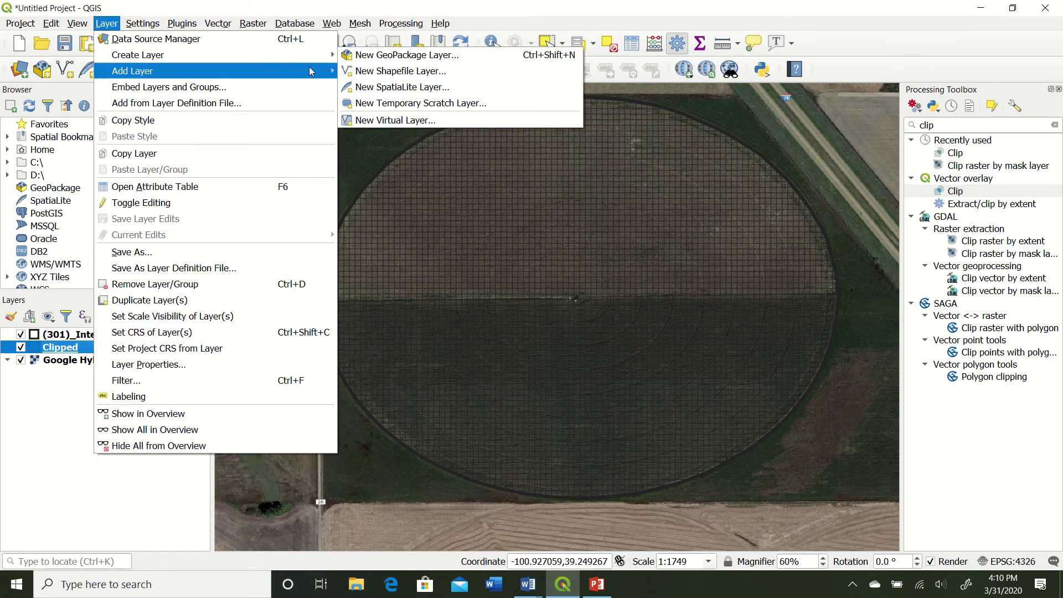
{"action": "mouse_move", "coordinate": [332, 71]}
{"action": "left_click", "coordinate": [416, 87]}
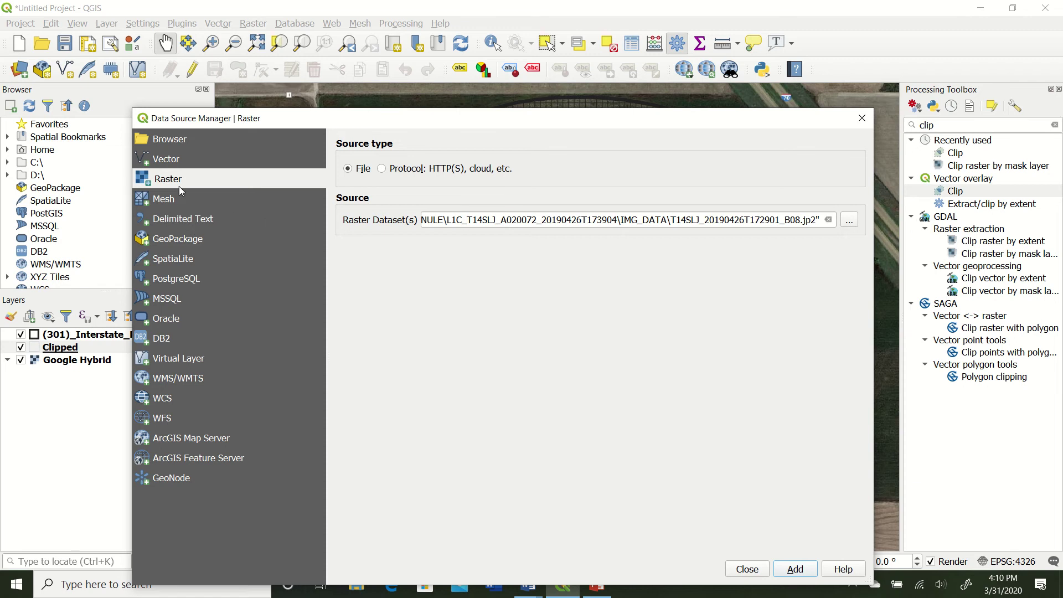
{"action": "left_click", "coordinate": [849, 221]}
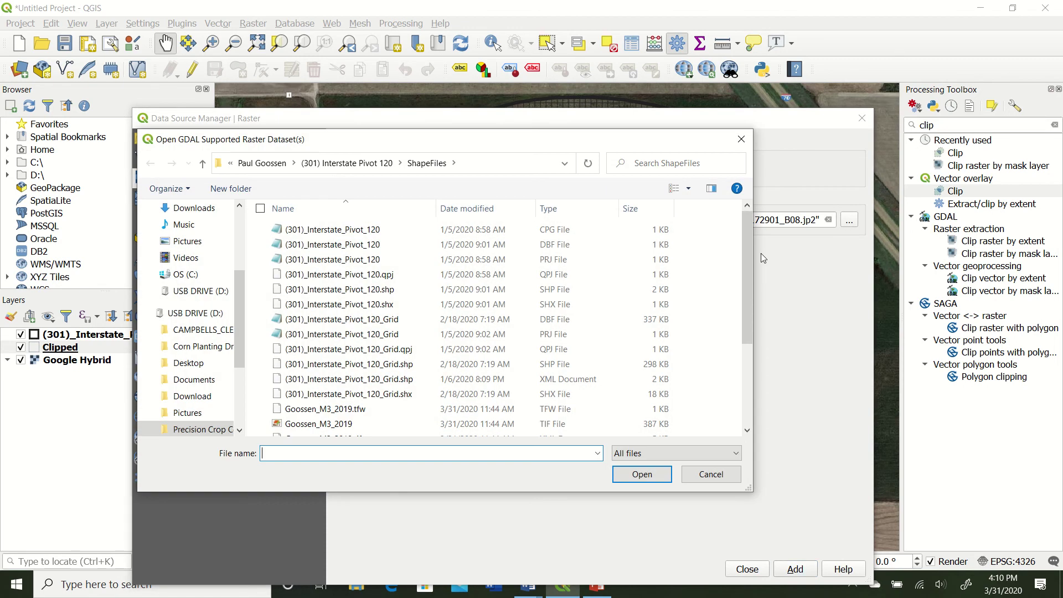
Choose Goossen_M3_2019.tif from Precision Crop Consulting\QGIS_Introduction\Goossen_TIFF as the raster dataset
{"action": "left_click", "coordinate": [268, 165]}
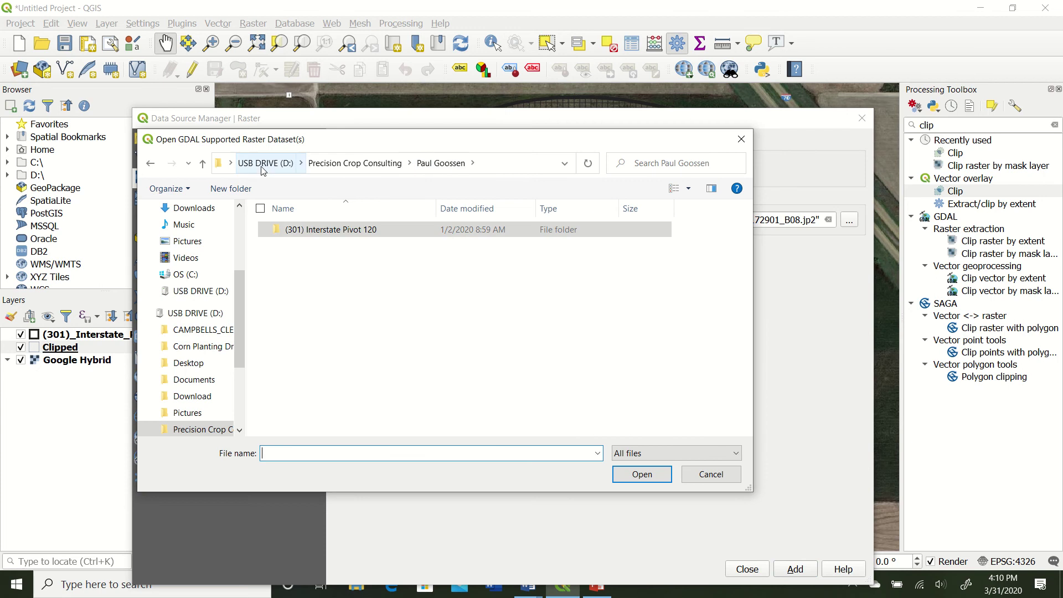
{"action": "left_click", "coordinate": [354, 163]}
{"action": "double_click", "coordinate": [325, 306]}
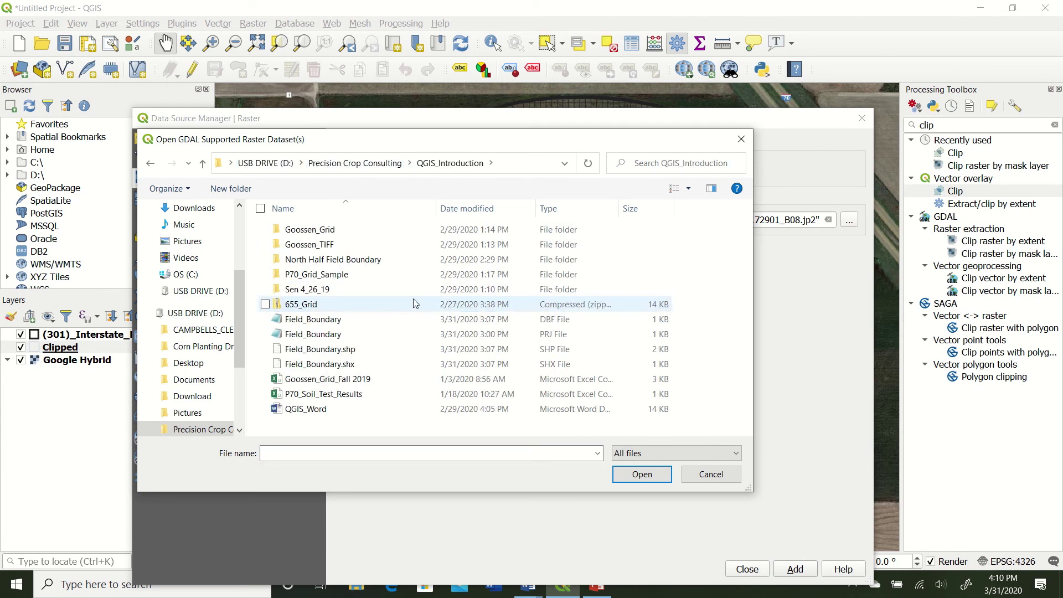
{"action": "double_click", "coordinate": [368, 244]}
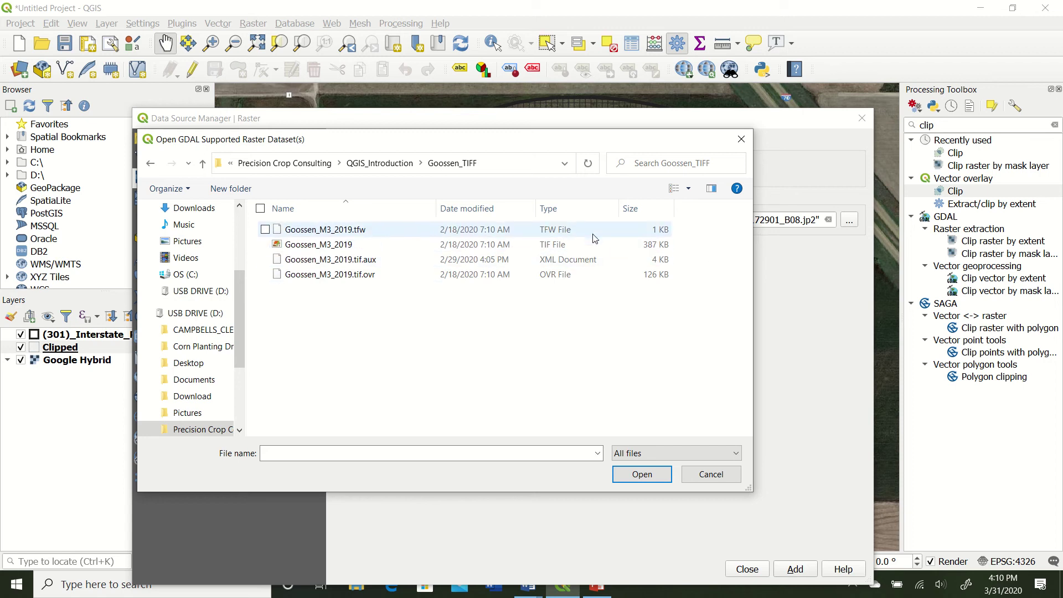
{"action": "left_click", "coordinate": [547, 250]}
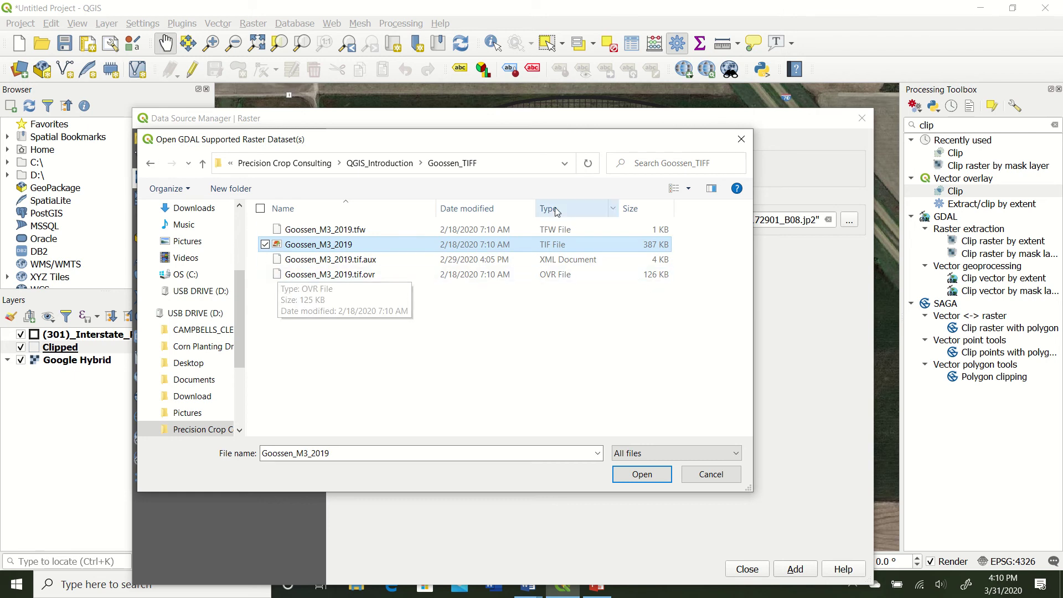
{"action": "left_click", "coordinate": [639, 475]}
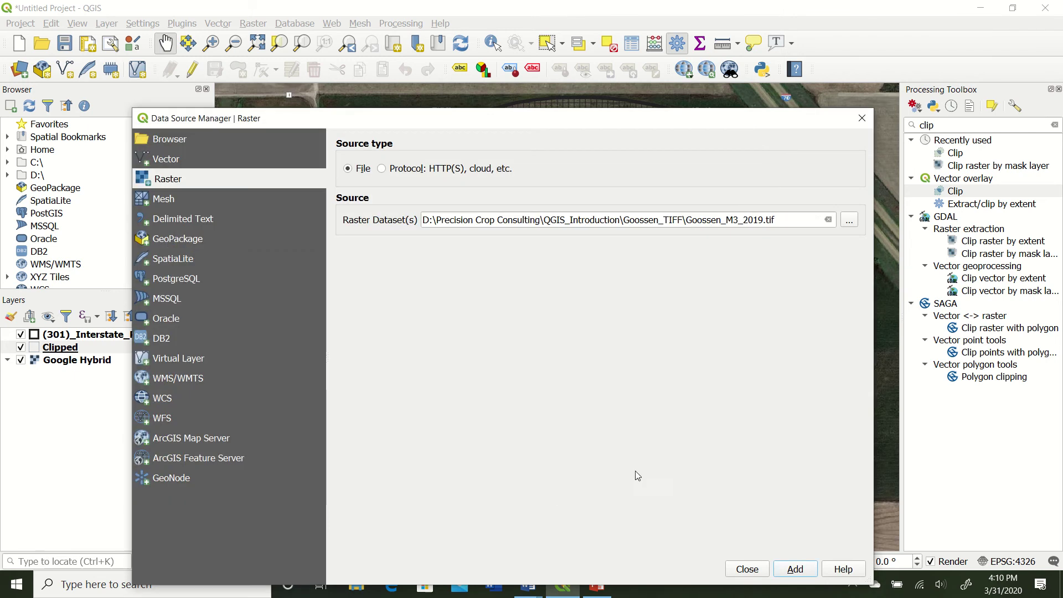
Add the chosen Goossen_M3_2019.tif raster to the map and close the Data Source Manager
{"action": "left_click", "coordinate": [794, 570]}
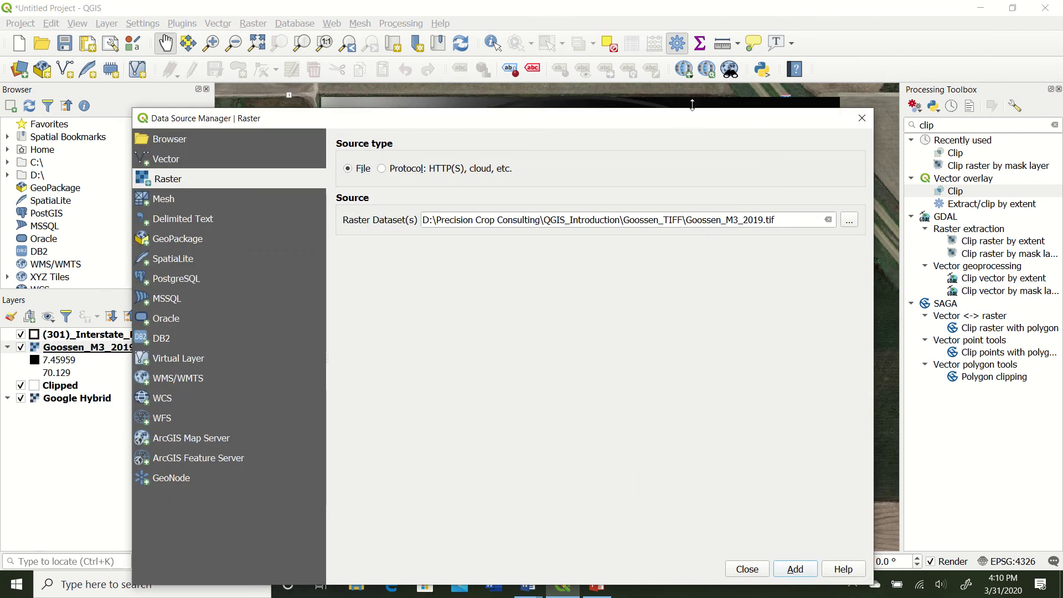
{"action": "left_click", "coordinate": [861, 118]}
{"action": "scroll", "coordinate": [590, 254], "scroll_direction": "down", "scroll_amount": 2}
{"action": "scroll", "coordinate": [629, 275], "scroll_direction": "up", "scroll_amount": 2}
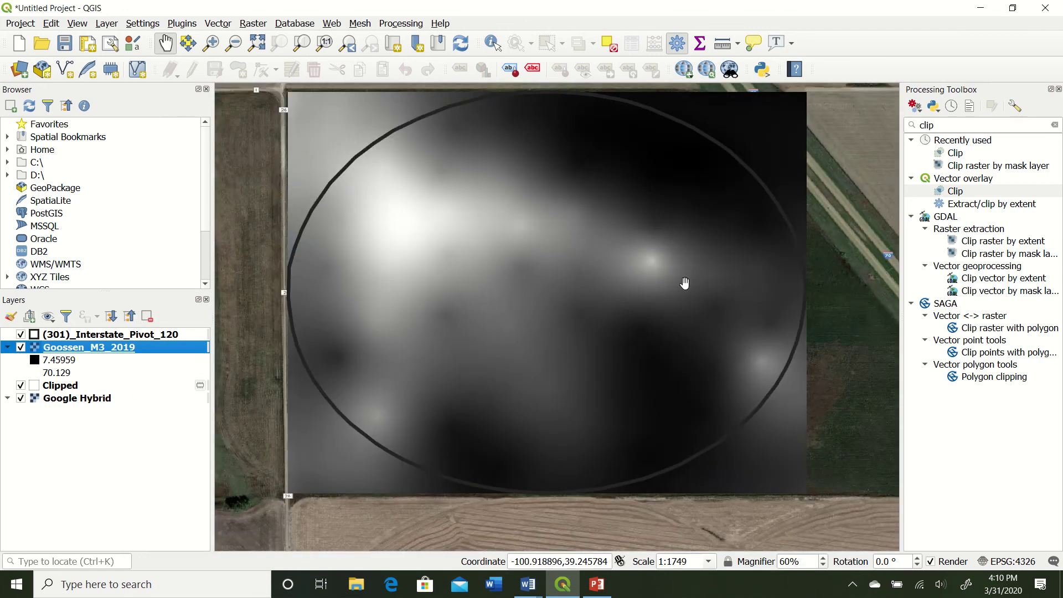
Examine the light and dark areas of the Goossen_M3_2019 raster within the pivot boundary at several scales
{"action": "scroll", "coordinate": [636, 225], "scroll_direction": "down", "scroll_amount": 1}
{"action": "scroll", "coordinate": [658, 204], "scroll_direction": "up", "scroll_amount": 1}
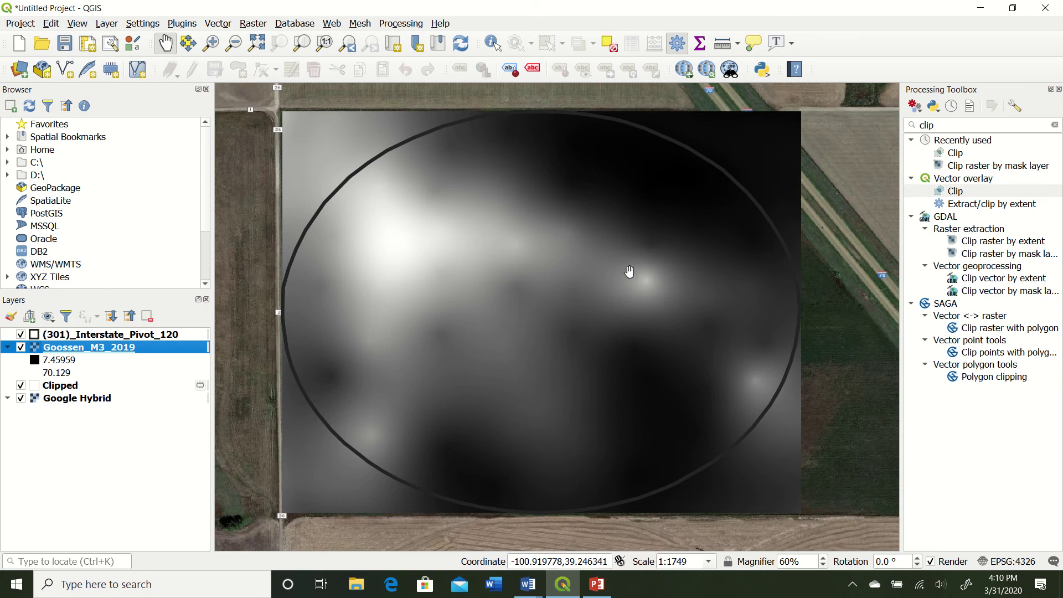
{"action": "scroll", "coordinate": [632, 272], "scroll_direction": "up", "scroll_amount": 1}
{"action": "scroll", "coordinate": [684, 308], "scroll_direction": "down", "scroll_amount": 1}
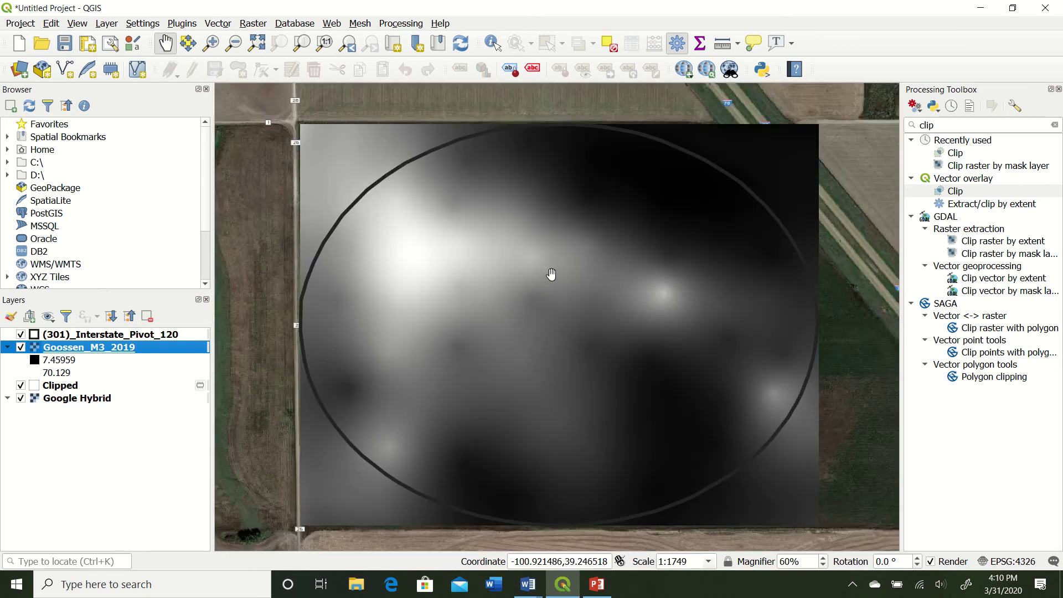
{"action": "scroll", "coordinate": [690, 321], "scroll_direction": "up", "scroll_amount": 1}
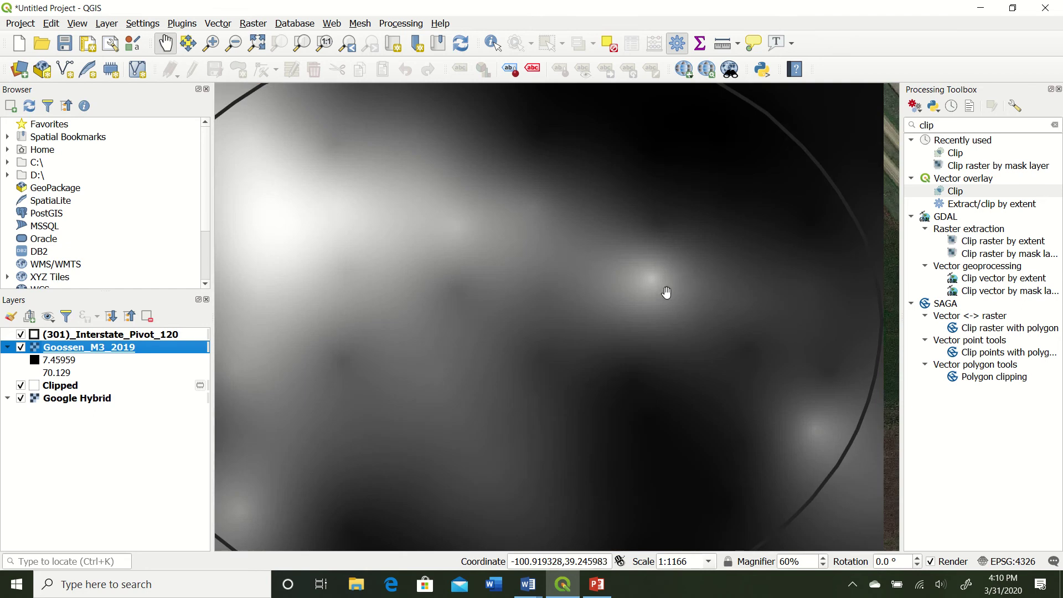
{"action": "scroll", "coordinate": [657, 257], "scroll_direction": "down", "scroll_amount": 1}
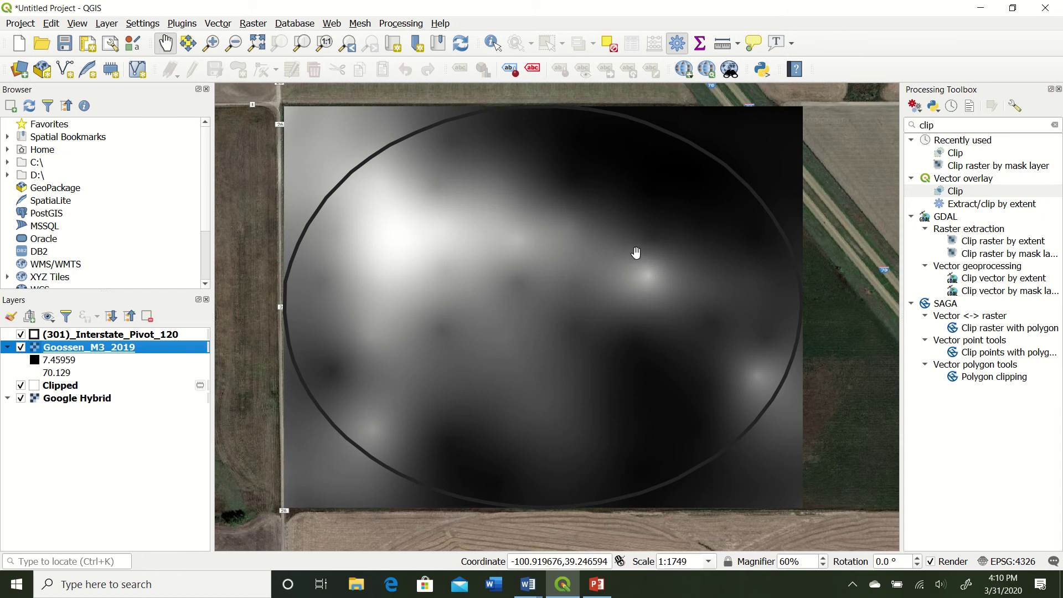
{"action": "scroll", "coordinate": [627, 295], "scroll_direction": "down", "scroll_amount": 1}
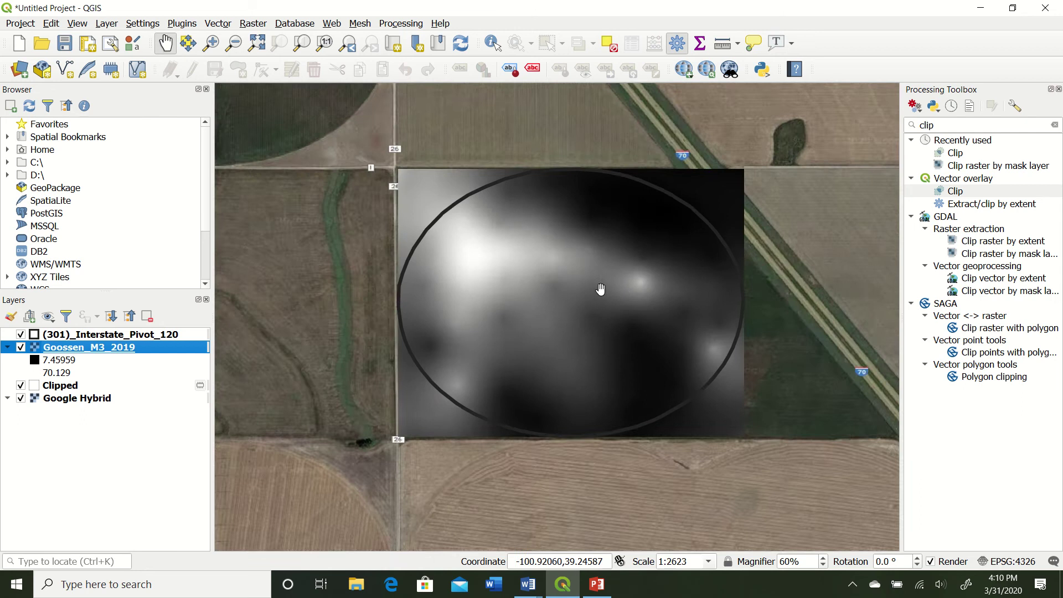
{"action": "scroll", "coordinate": [601, 289], "scroll_direction": "up", "scroll_amount": 2}
{"action": "scroll", "coordinate": [613, 278], "scroll_direction": "down", "scroll_amount": 1}
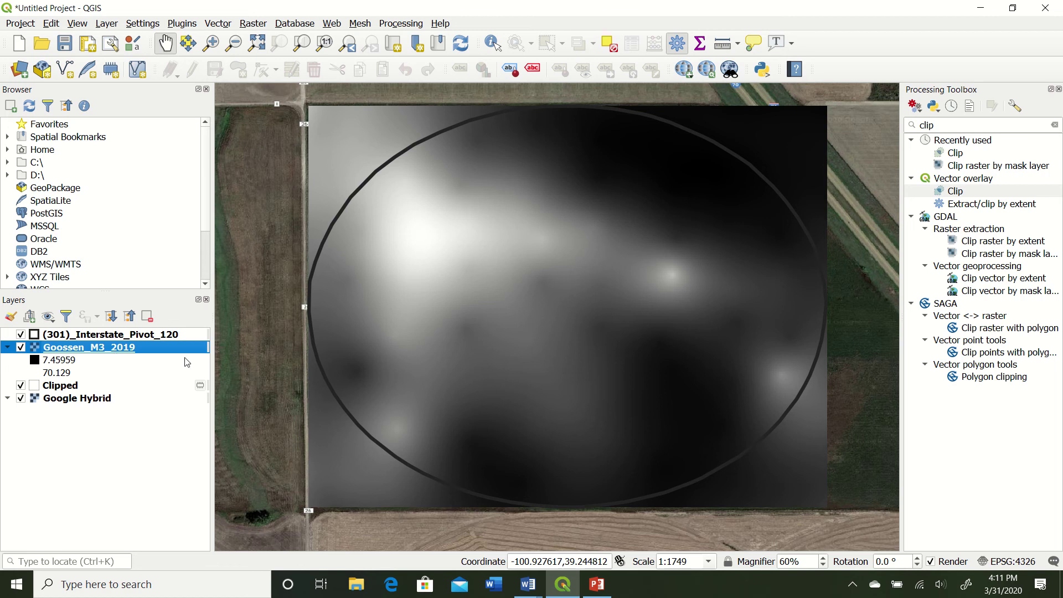
Move the Goossen_M3_2019 raster below the Clipped layer in the layer order and inspect the grid over it
{"action": "left_click", "coordinate": [138, 360]}
{"action": "left_click", "coordinate": [134, 347]}
{"action": "left_click_drag", "start_coordinate": [94, 352], "coordinate": [112, 393]}
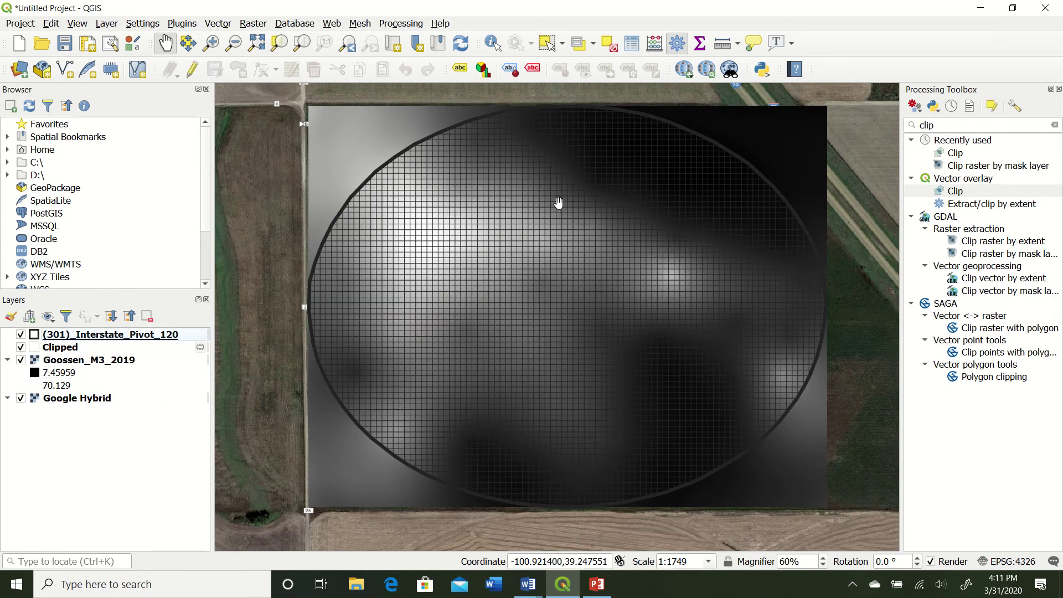
{"action": "scroll", "coordinate": [419, 225], "scroll_direction": "up", "scroll_amount": 3}
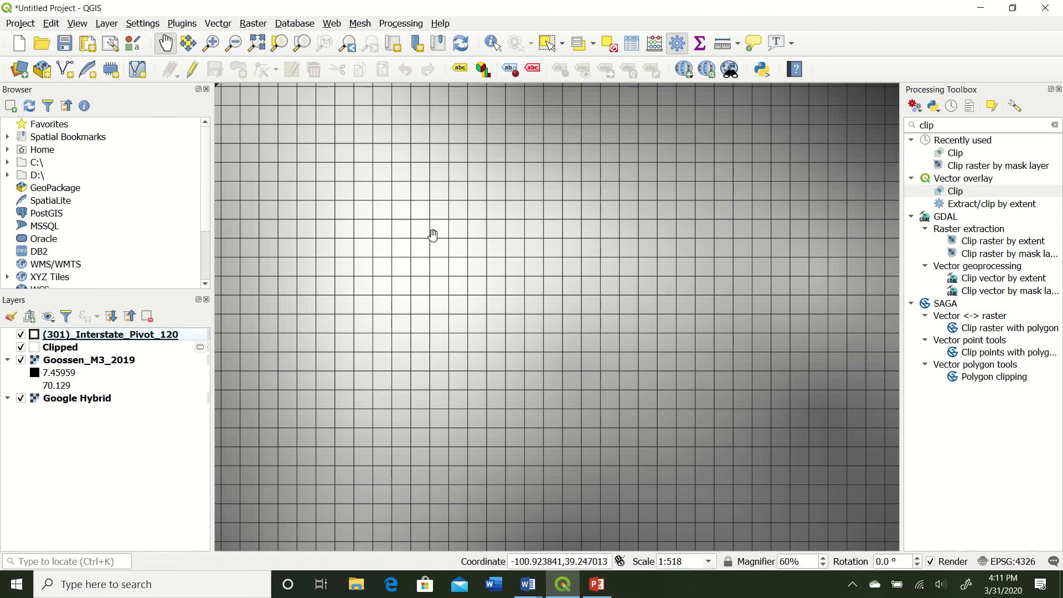
{"action": "scroll", "coordinate": [515, 236], "scroll_direction": "down", "scroll_amount": 4}
{"action": "scroll", "coordinate": [593, 268], "scroll_direction": "up", "scroll_amount": 1}
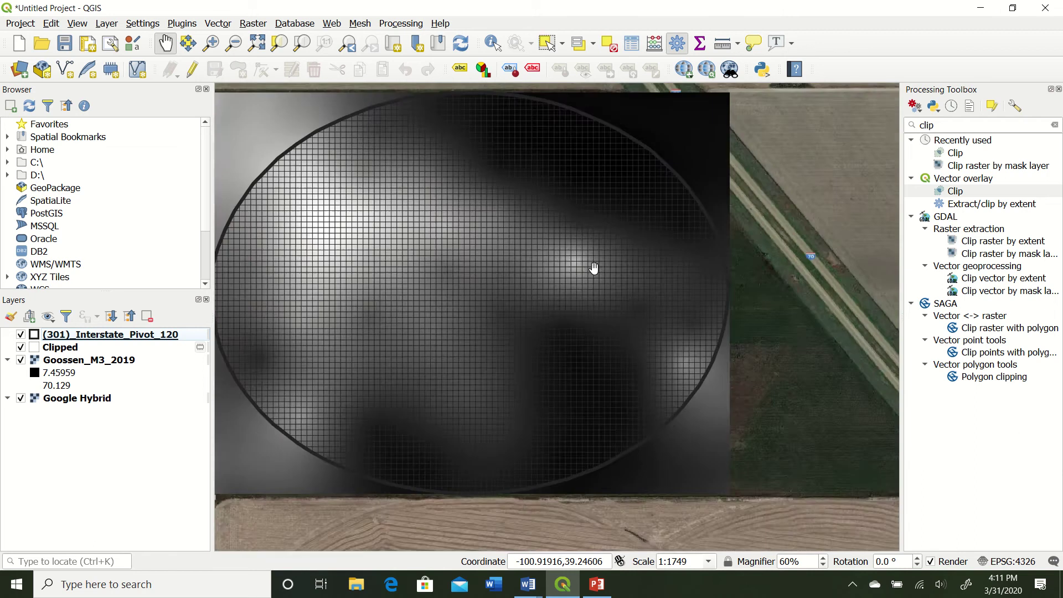
{"action": "scroll", "coordinate": [500, 238], "scroll_direction": "down", "scroll_amount": 1}
{"action": "scroll", "coordinate": [499, 238], "scroll_direction": "up", "scroll_amount": 1}
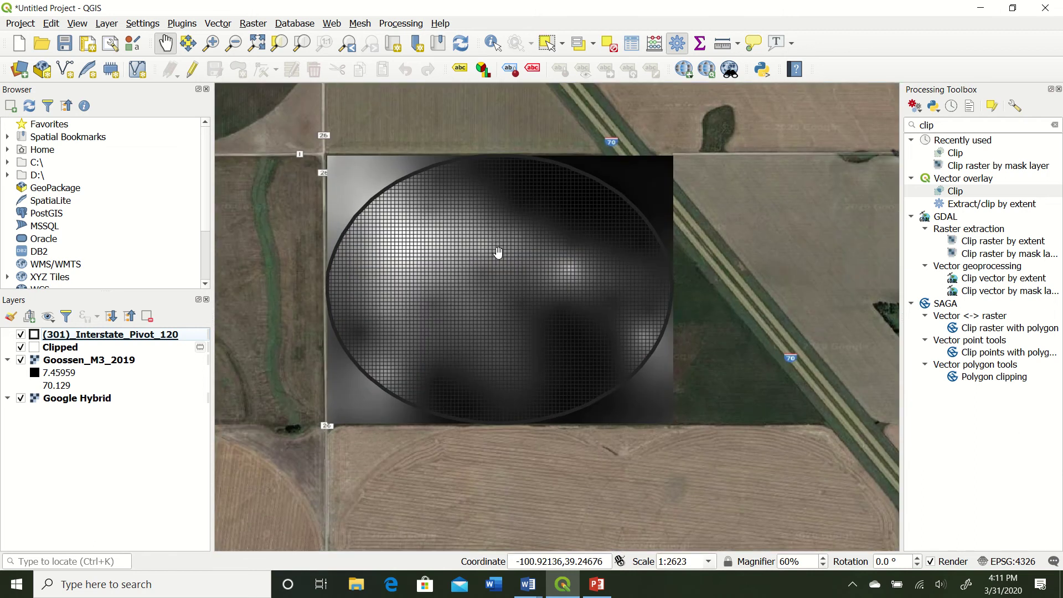
Search the processing tools for "zonal" and open the Zonal statistics algorithm
{"action": "double_click", "coordinate": [921, 125]}
{"action": "type", "text": "zonal"}
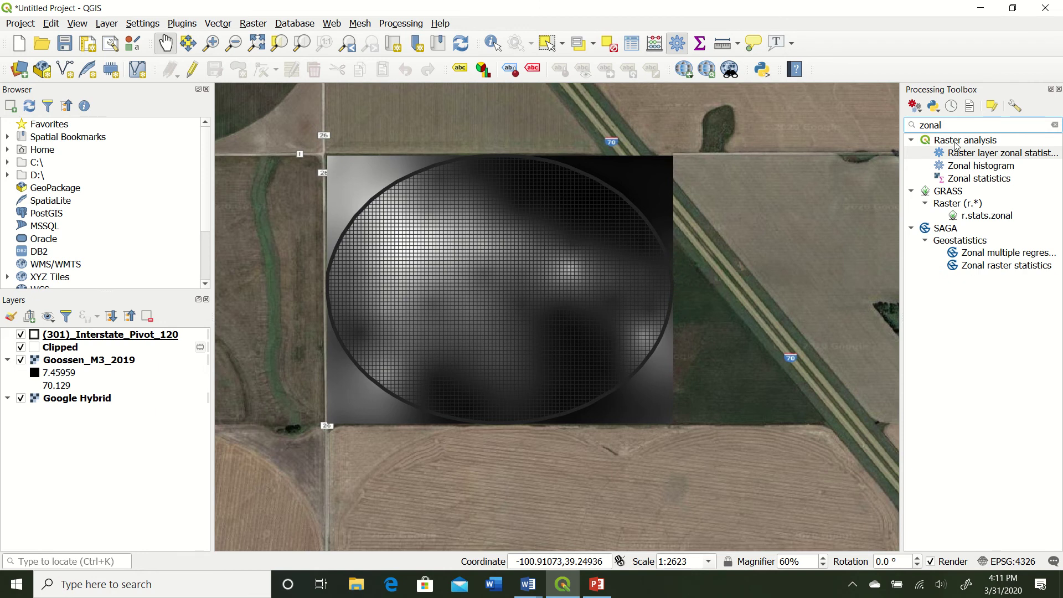
{"action": "double_click", "coordinate": [998, 180]}
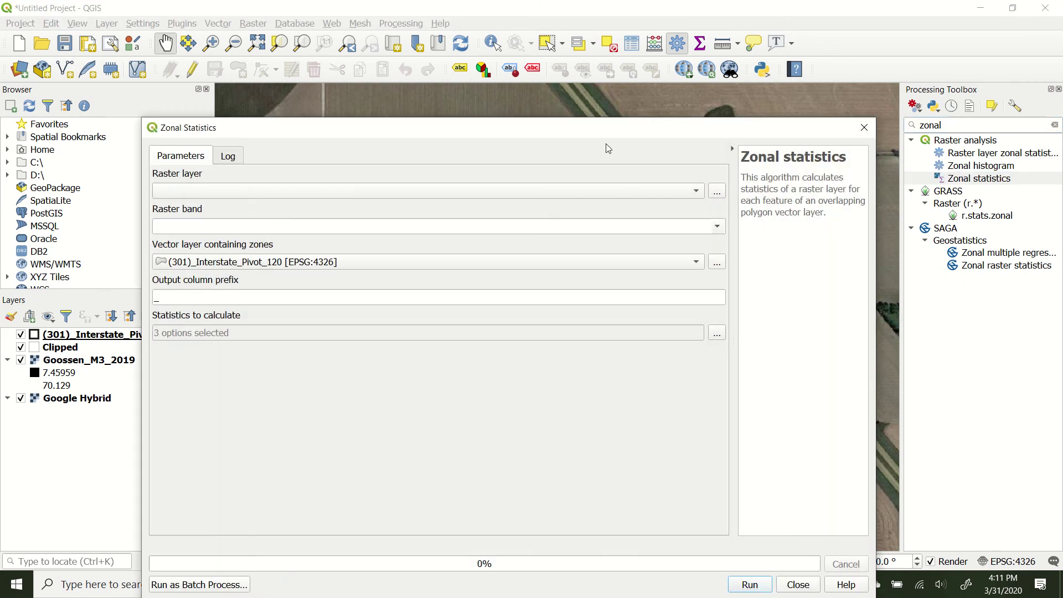
{"action": "left_click_drag", "start_coordinate": [456, 135], "coordinate": [477, 75]}
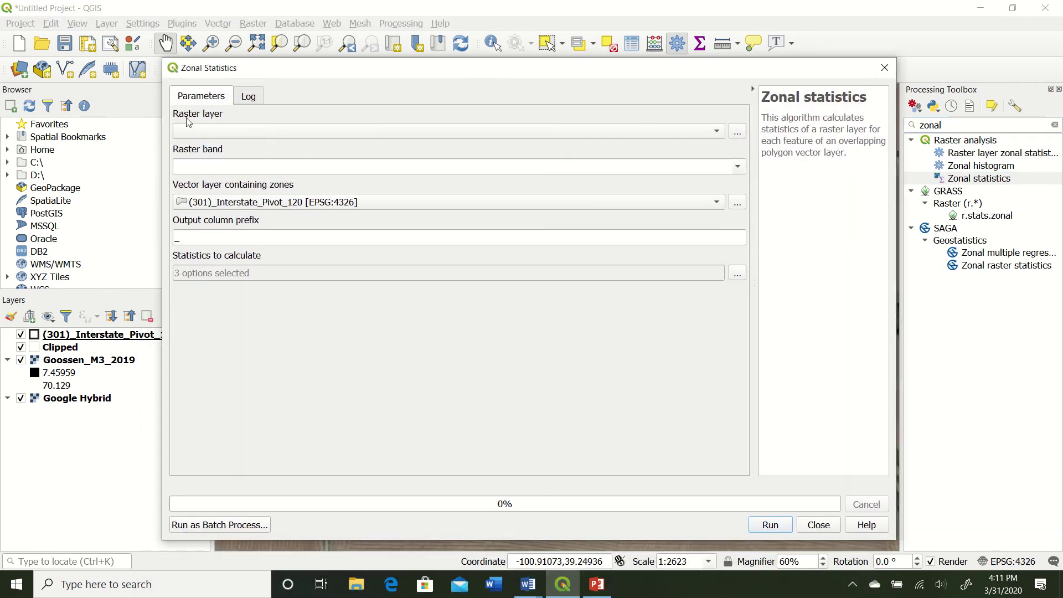
Choose Goossen_M3_2019 as the raster layer for Zonal Statistics, using Band 1 (Gray)
{"action": "left_click", "coordinate": [717, 131]}
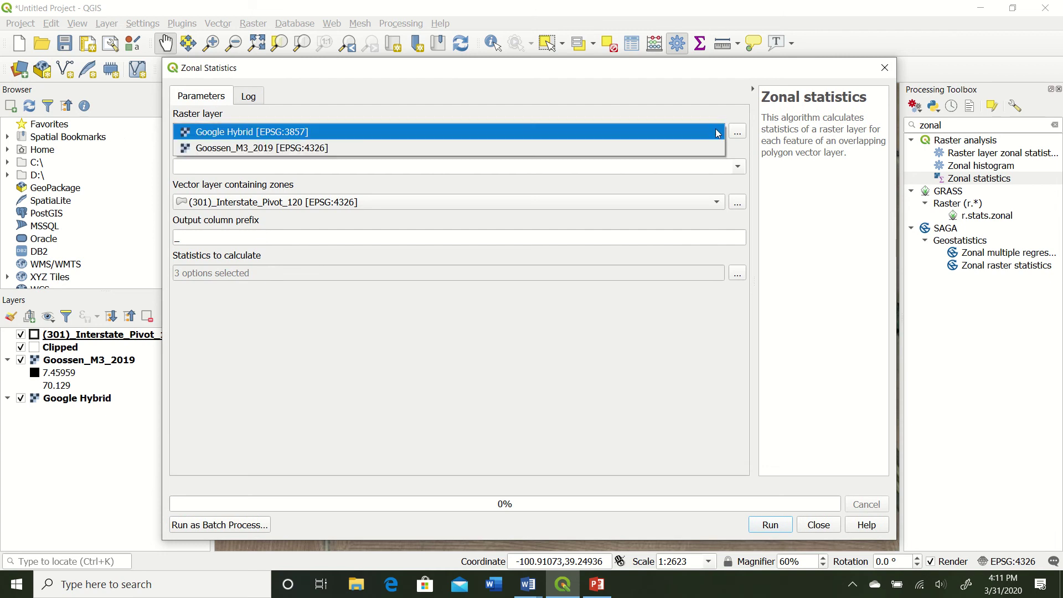
{"action": "left_click", "coordinate": [246, 148]}
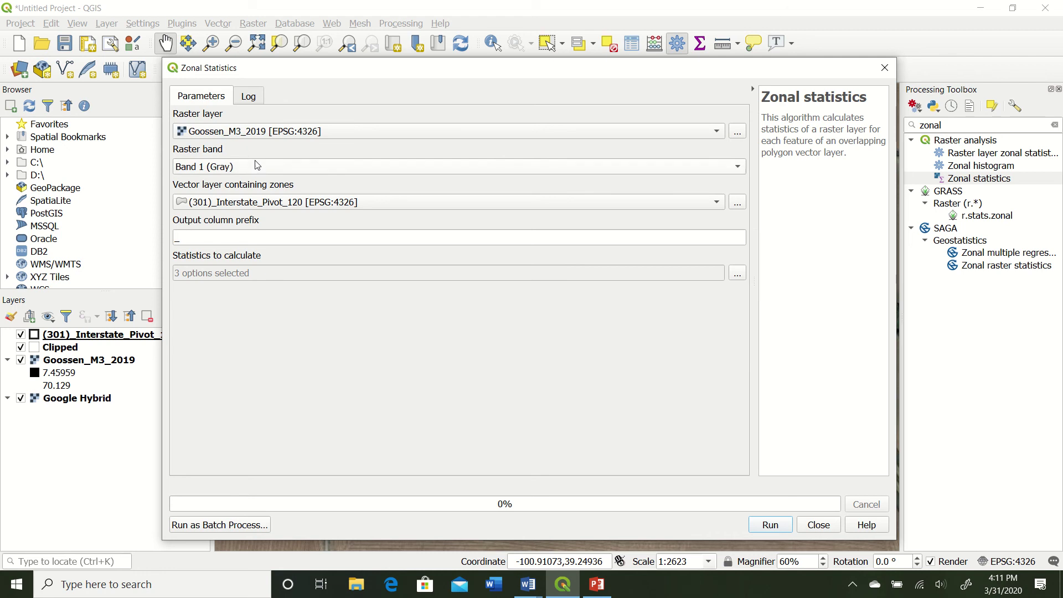
{"action": "left_click", "coordinate": [710, 168]}
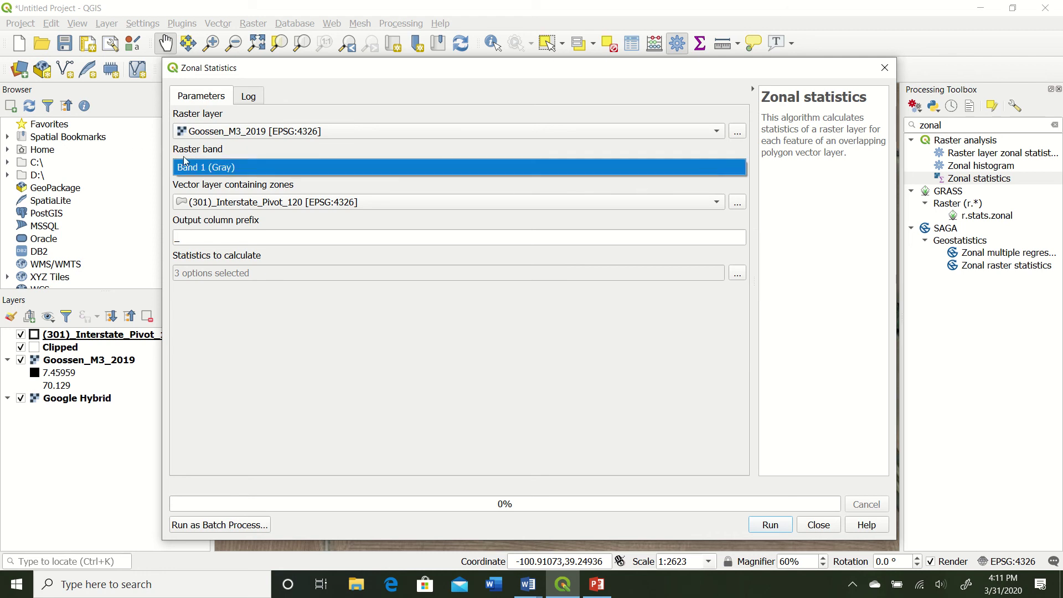
{"action": "left_click", "coordinate": [394, 167]}
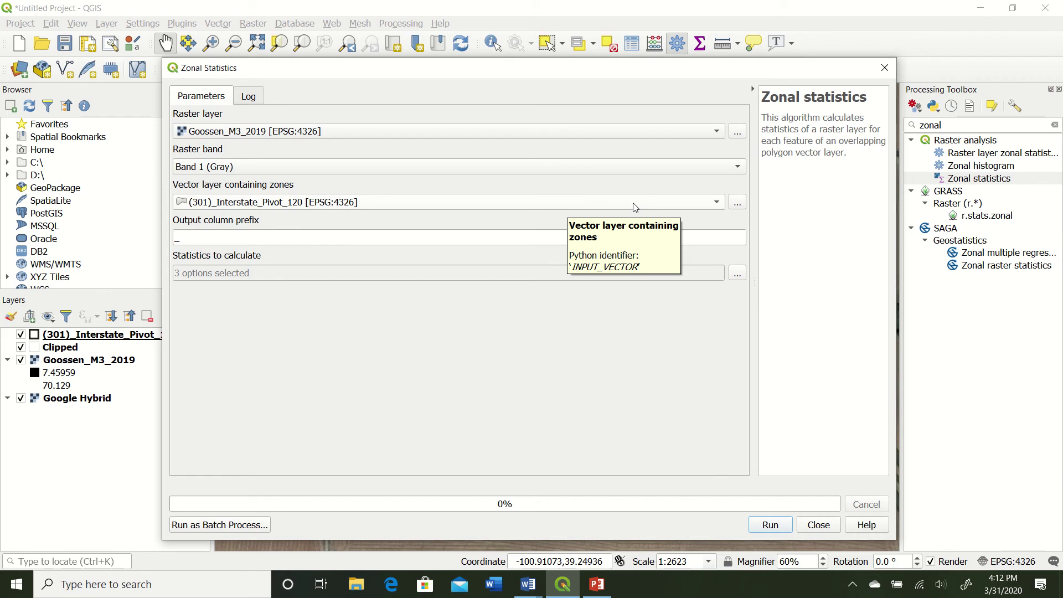
Set Clipped as the vector layer containing zones and enter M3_av as the output column prefix
{"action": "left_click", "coordinate": [709, 203]}
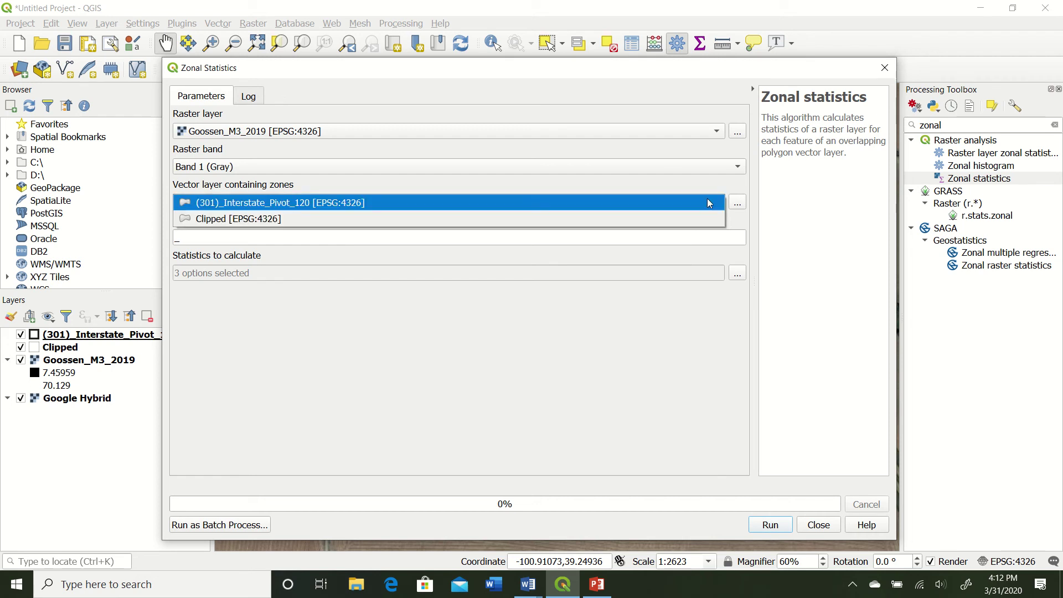
{"action": "left_click", "coordinate": [212, 220]}
{"action": "left_click", "coordinate": [284, 241]}
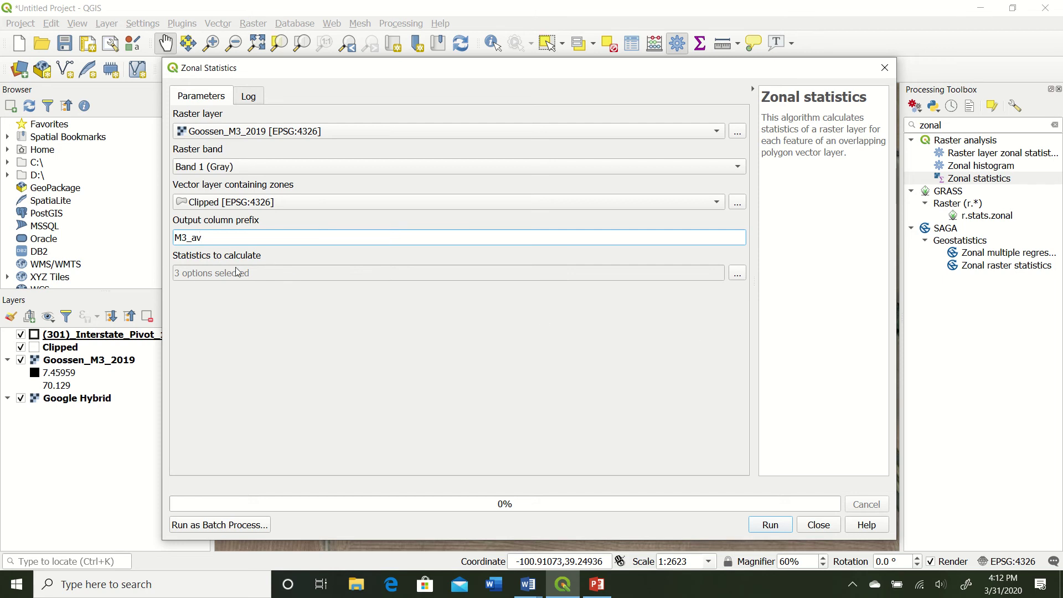
Limit the statistics to calculate to Mean only, run Zonal Statistics, and close its dialog
{"action": "left_click", "coordinate": [738, 275]}
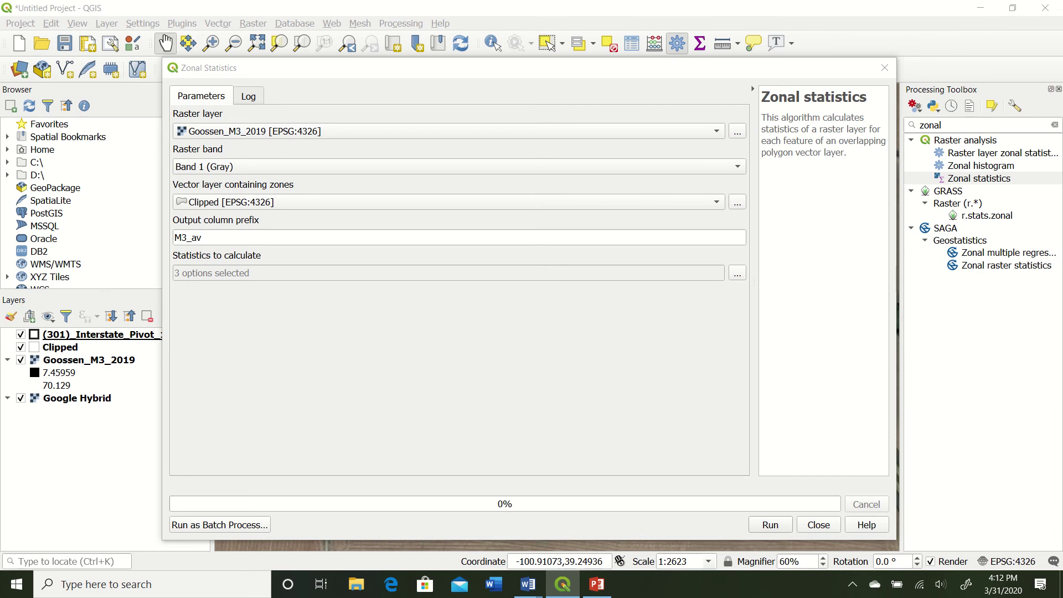
{"action": "left_click_drag", "start_coordinate": [997, 172], "coordinate": [509, 241]}
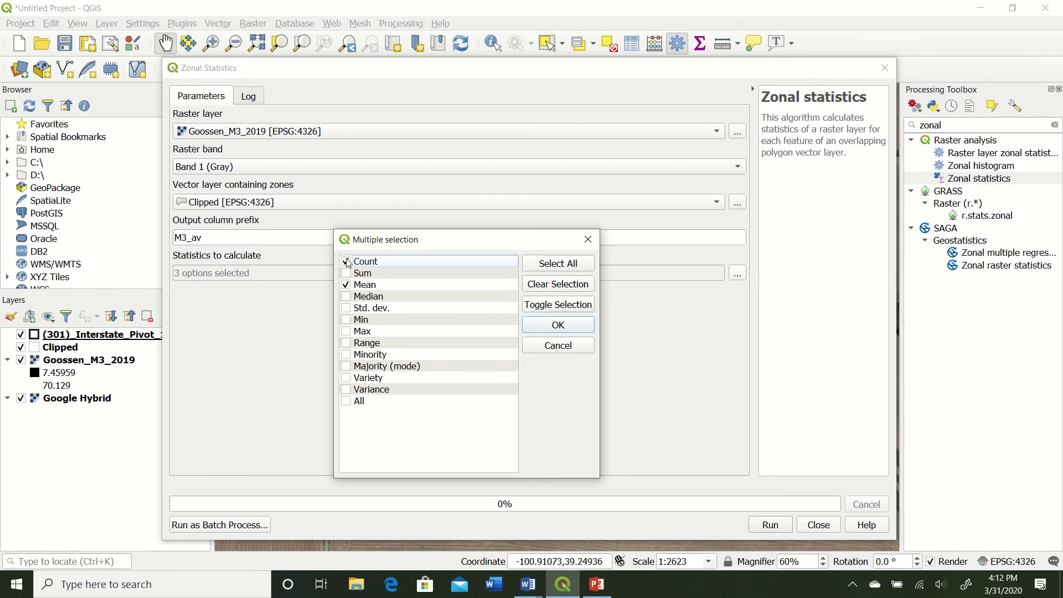
{"action": "left_click", "coordinate": [558, 326]}
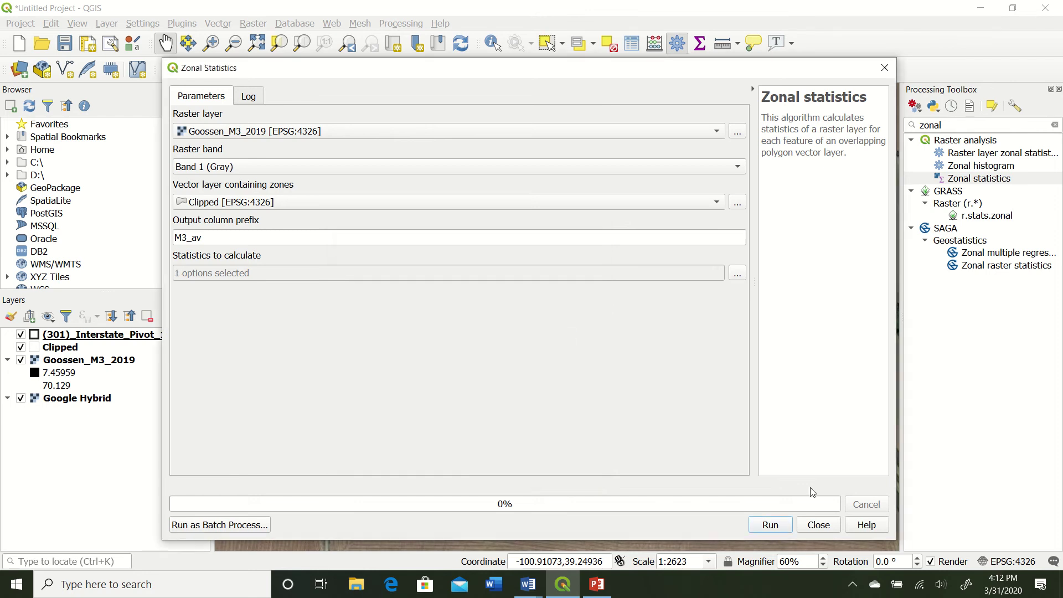
{"action": "left_click", "coordinate": [770, 524]}
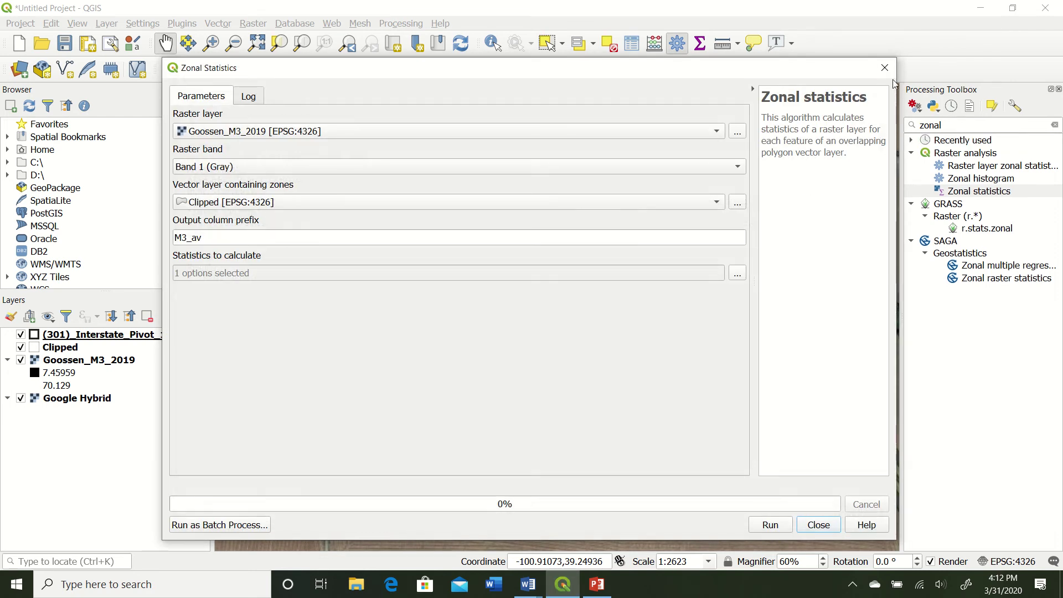
{"action": "left_click", "coordinate": [884, 68]}
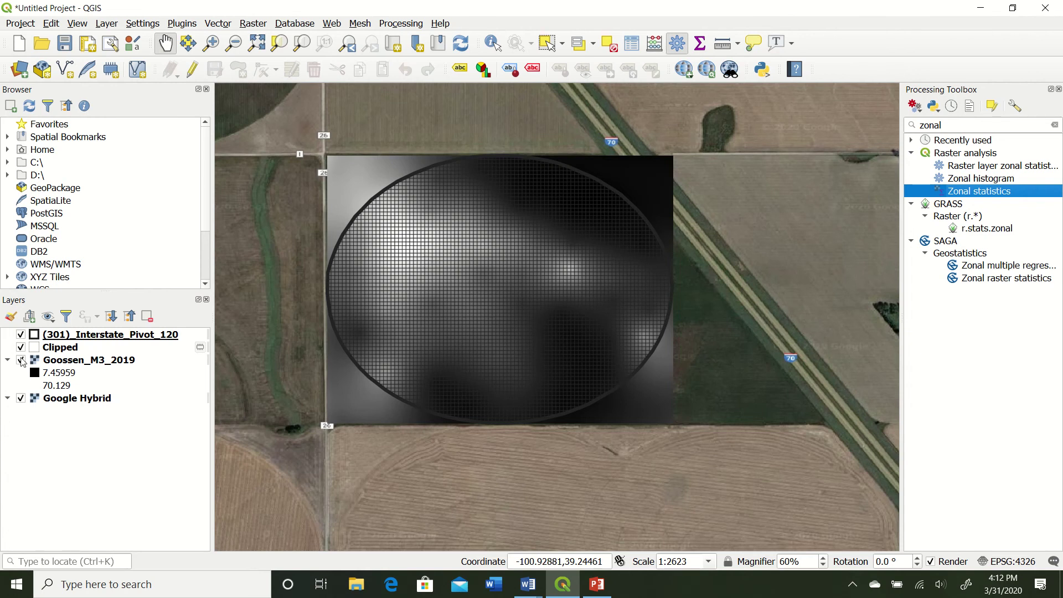
Hide the Clipped grid layer so that the raster is shown without grid lines
{"action": "scroll", "coordinate": [453, 277], "scroll_direction": "down", "scroll_amount": 1}
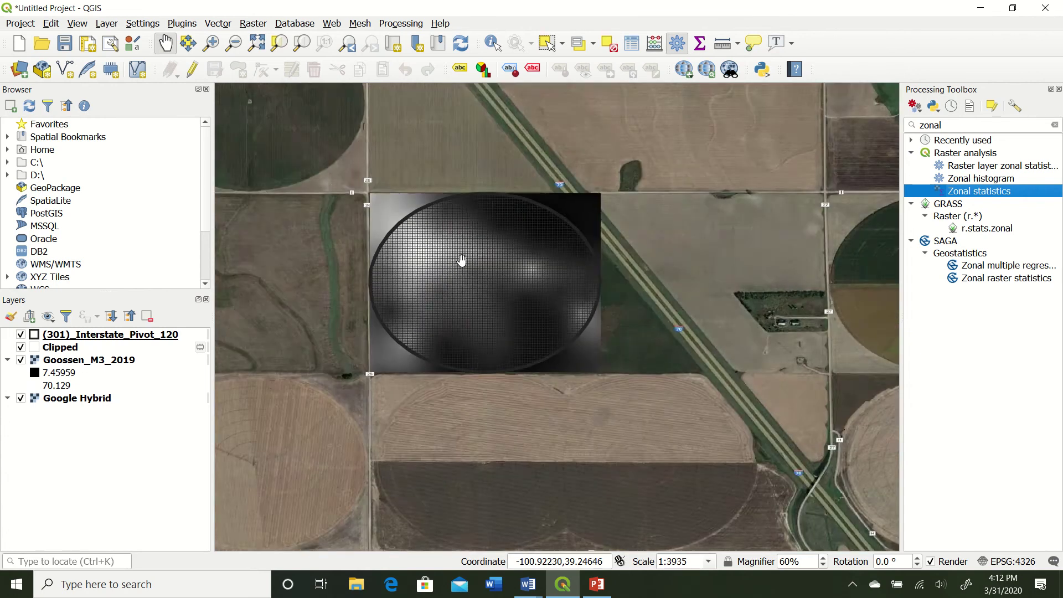
{"action": "scroll", "coordinate": [465, 263], "scroll_direction": "up", "scroll_amount": 2}
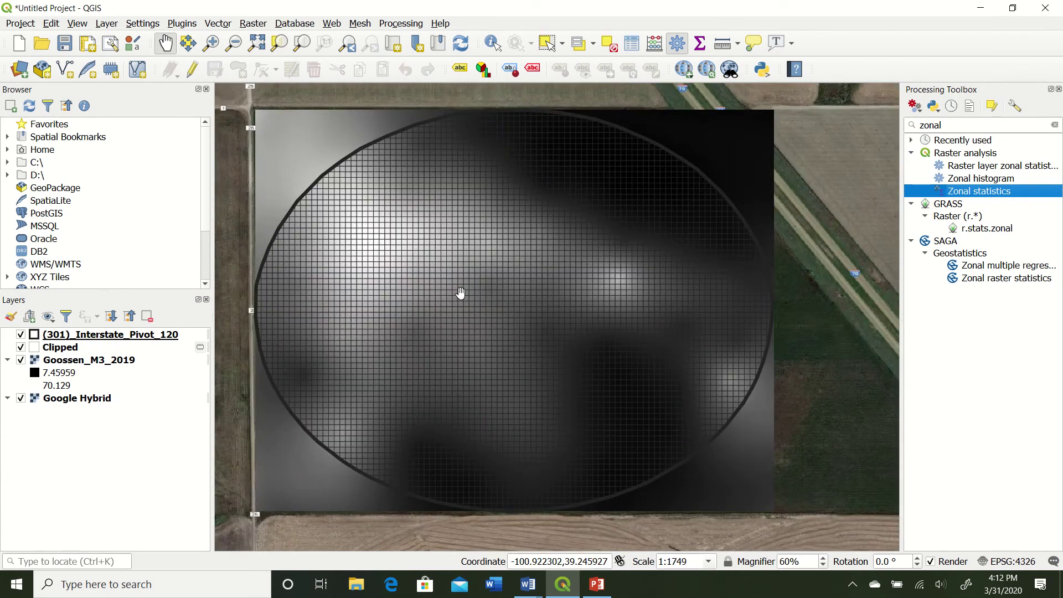
{"action": "left_click", "coordinate": [20, 347]}
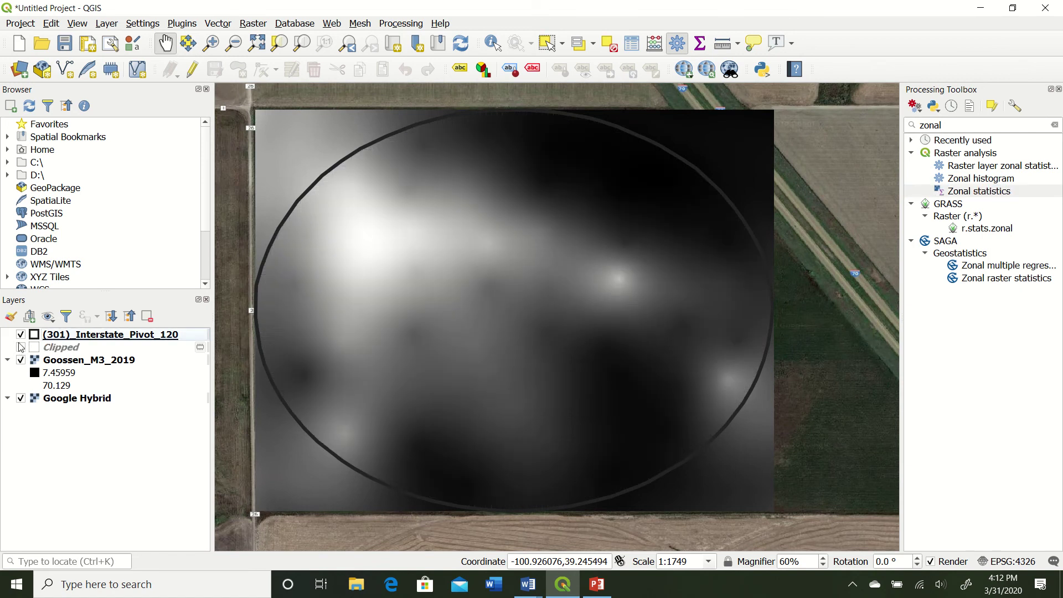
Set the Goossen_M3_2019 raster's symbology to Singleband pseudocolor with the Precipitation color ramp
{"action": "left_click", "coordinate": [79, 361]}
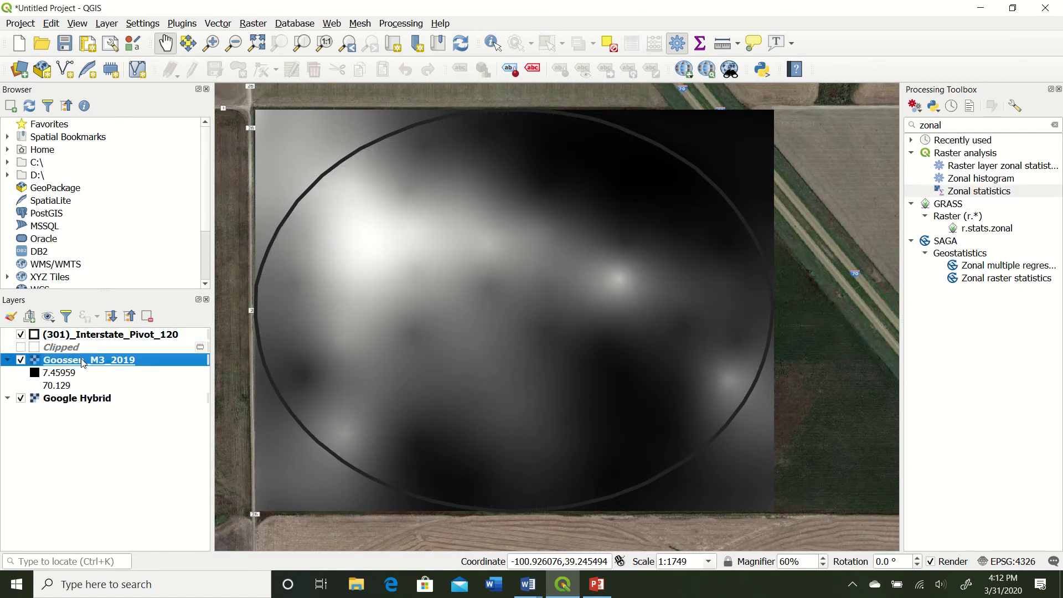
{"action": "double_click", "coordinate": [83, 361]}
{"action": "left_click", "coordinate": [506, 101]}
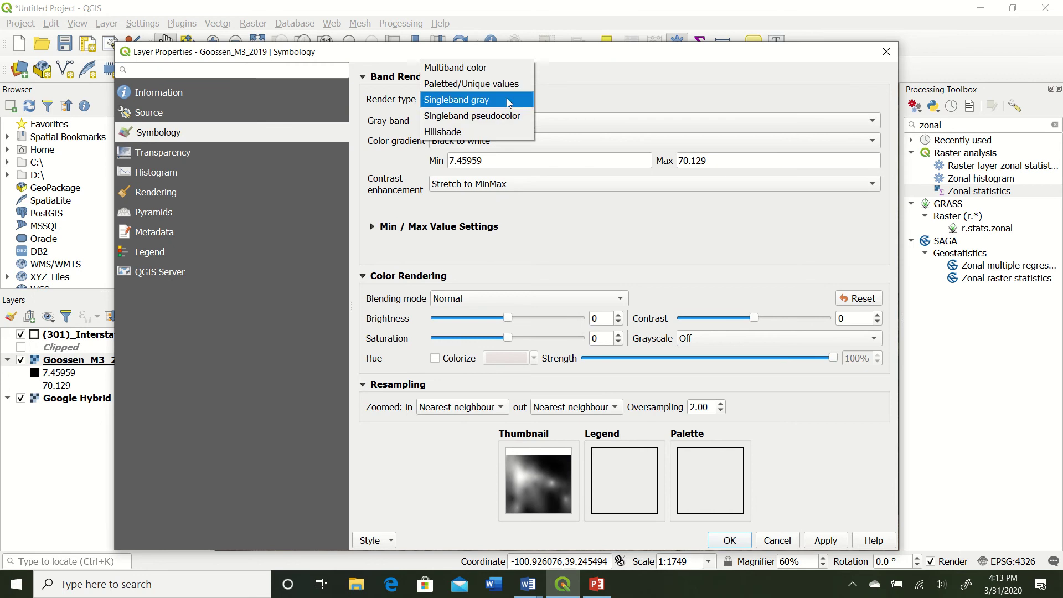
{"action": "left_click", "coordinate": [506, 116]}
{"action": "left_click", "coordinate": [864, 203]}
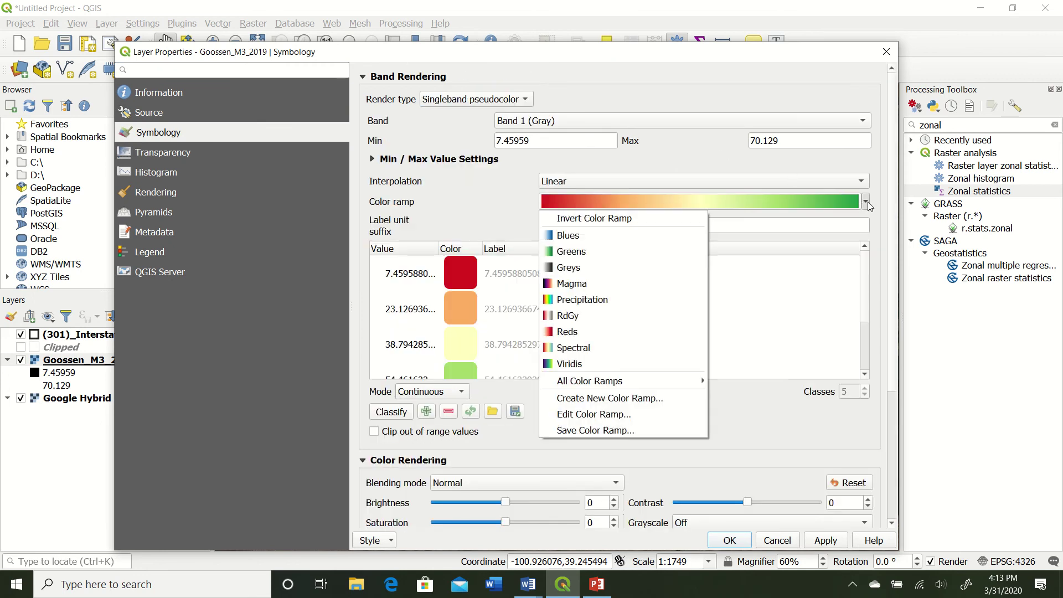
{"action": "left_click", "coordinate": [619, 302]}
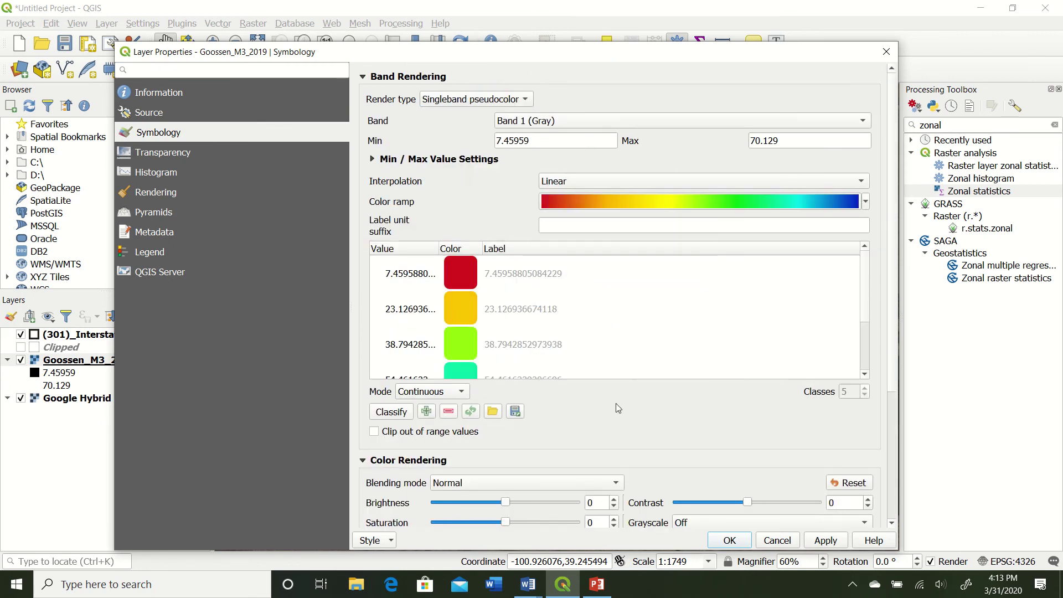
Change the raster's classification mode to Equal Interval with 7 classes
{"action": "left_click", "coordinate": [463, 392]}
{"action": "left_click", "coordinate": [432, 406]}
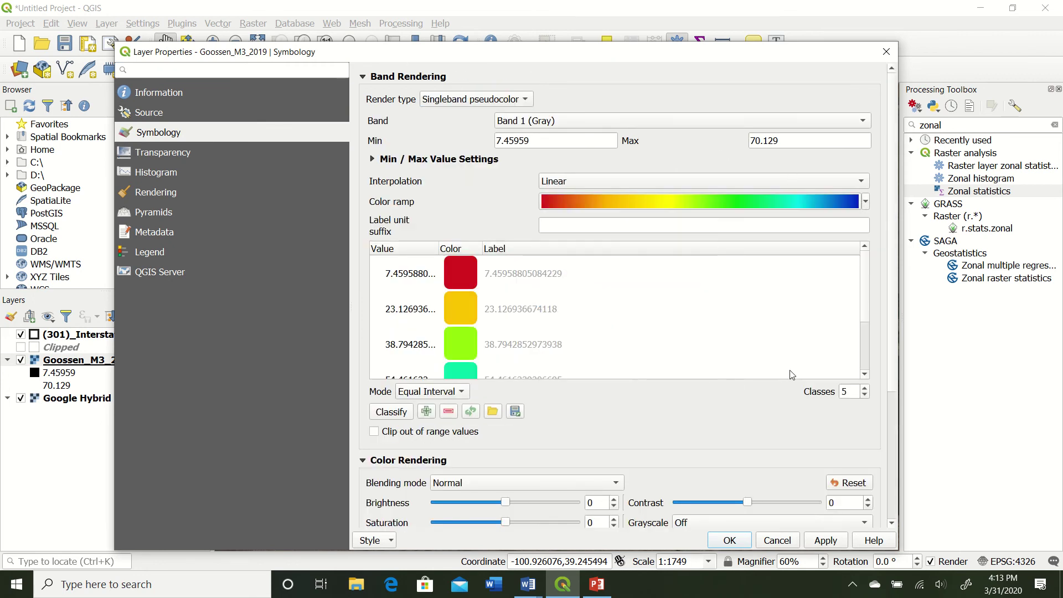
{"action": "left_click", "coordinate": [865, 387]}
{"action": "left_click", "coordinate": [866, 387]}
{"action": "left_click", "coordinate": [865, 387]}
{"action": "left_click", "coordinate": [865, 396]}
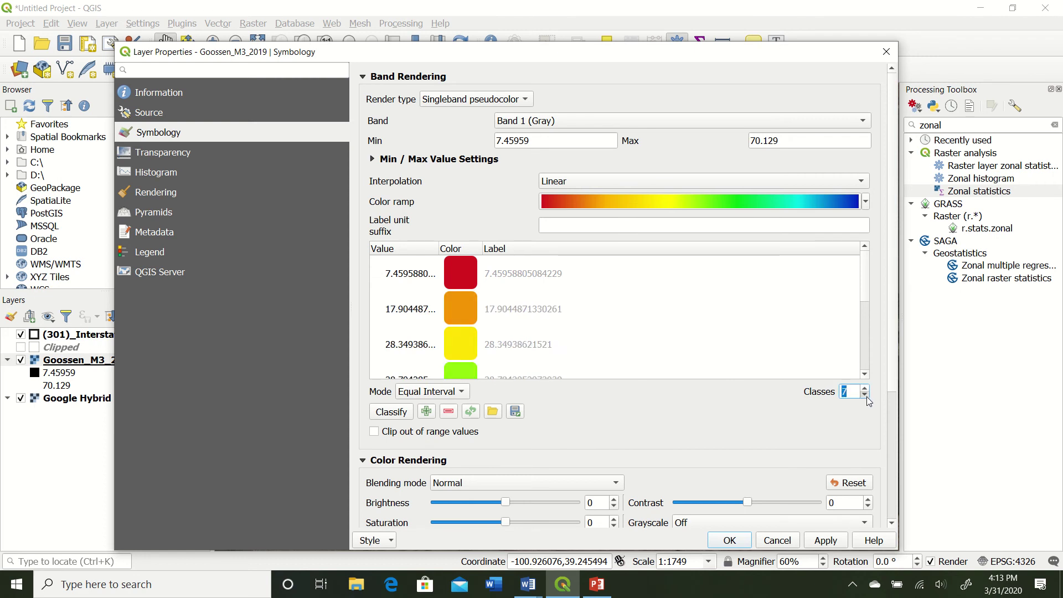
Reduce the Goossen_M3_2019 raster's classification to 6 classes and apply the symbology
{"action": "left_click", "coordinate": [866, 396]}
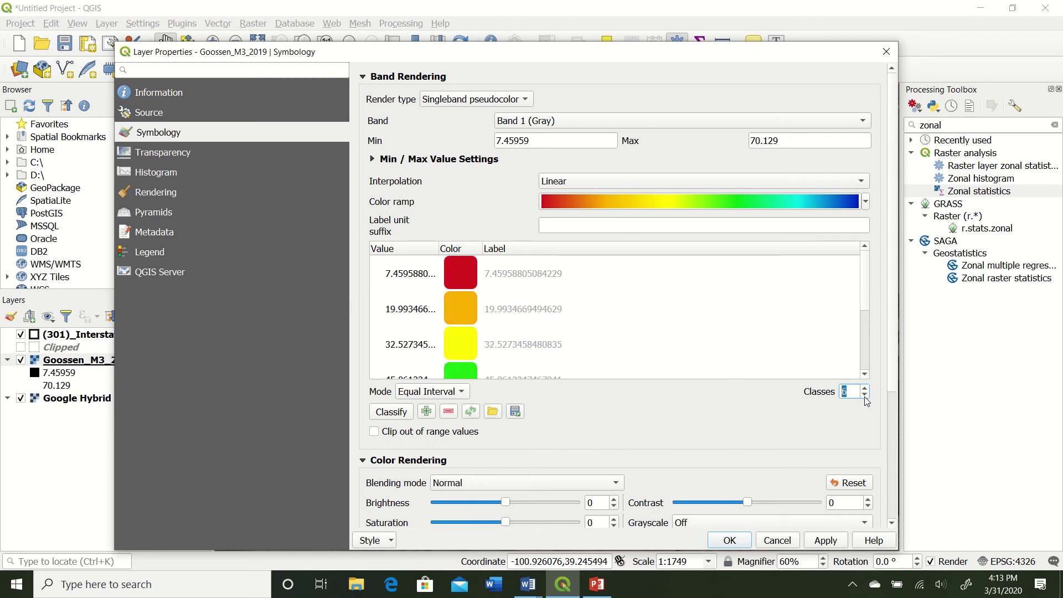
{"action": "left_click", "coordinate": [831, 544]}
{"action": "left_click", "coordinate": [730, 541]}
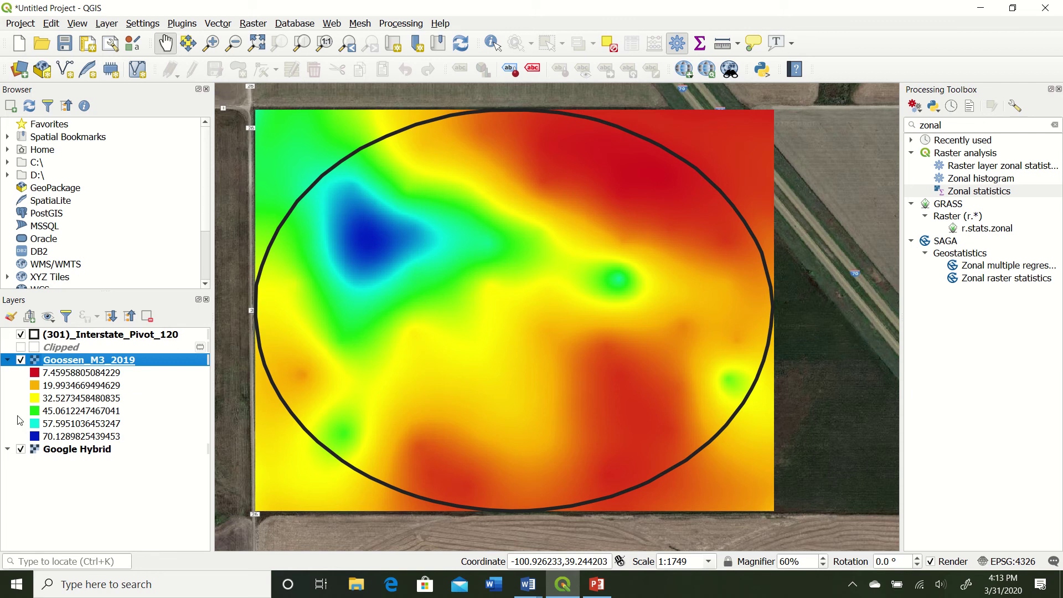
Hide the Goossen_M3_2019 raster and show the Clipped grid layer
{"action": "left_click", "coordinate": [21, 360]}
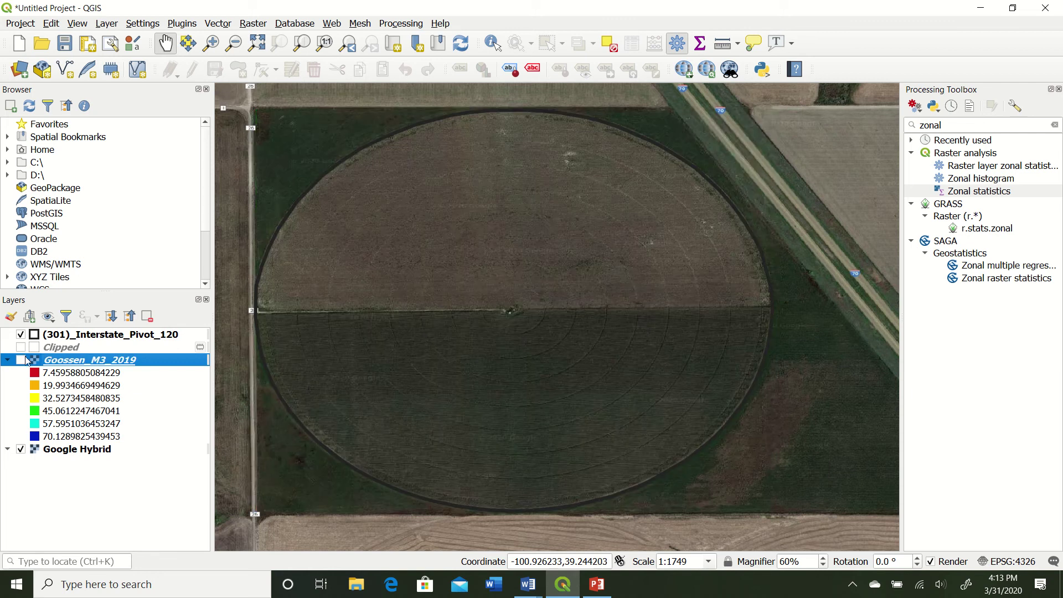
{"action": "left_click", "coordinate": [22, 348]}
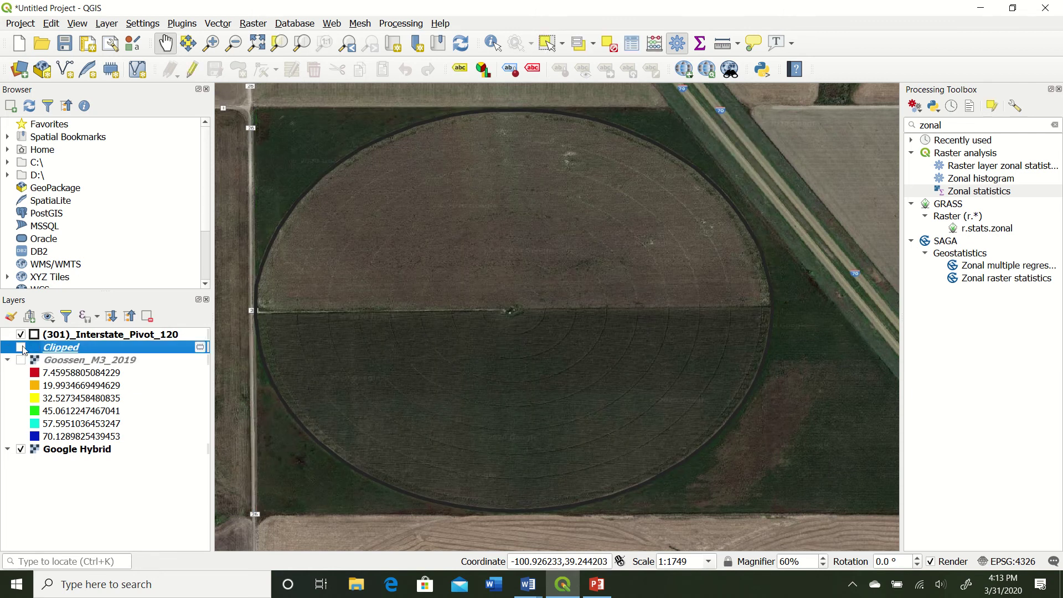
Open the Clipped layer's attribute table, sort it by id ascending, and examine the first cell's boundary coordinates
{"action": "right_click", "coordinate": [78, 352]}
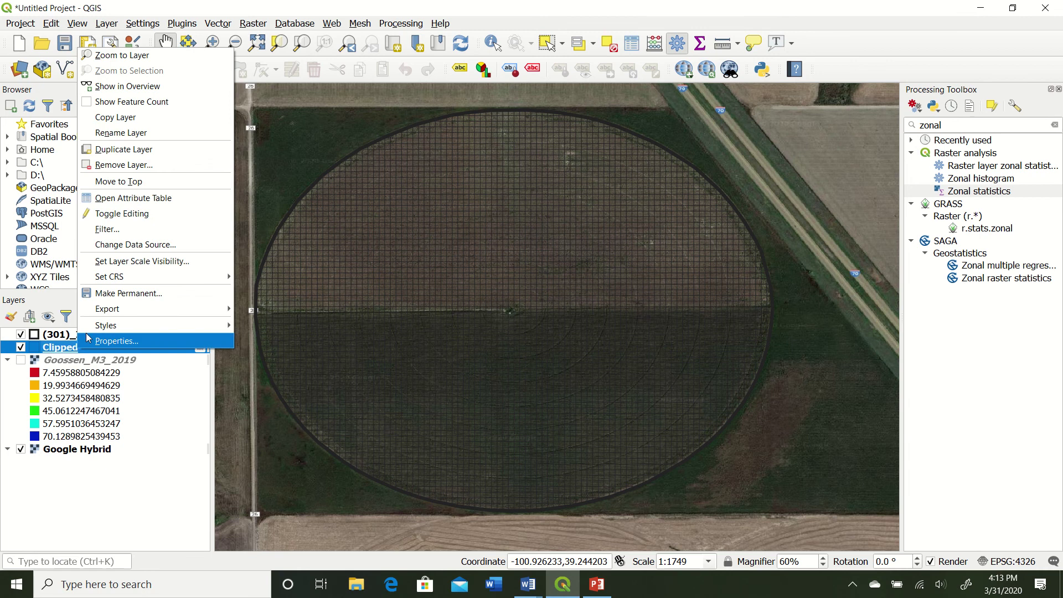
{"action": "left_click", "coordinate": [166, 198]}
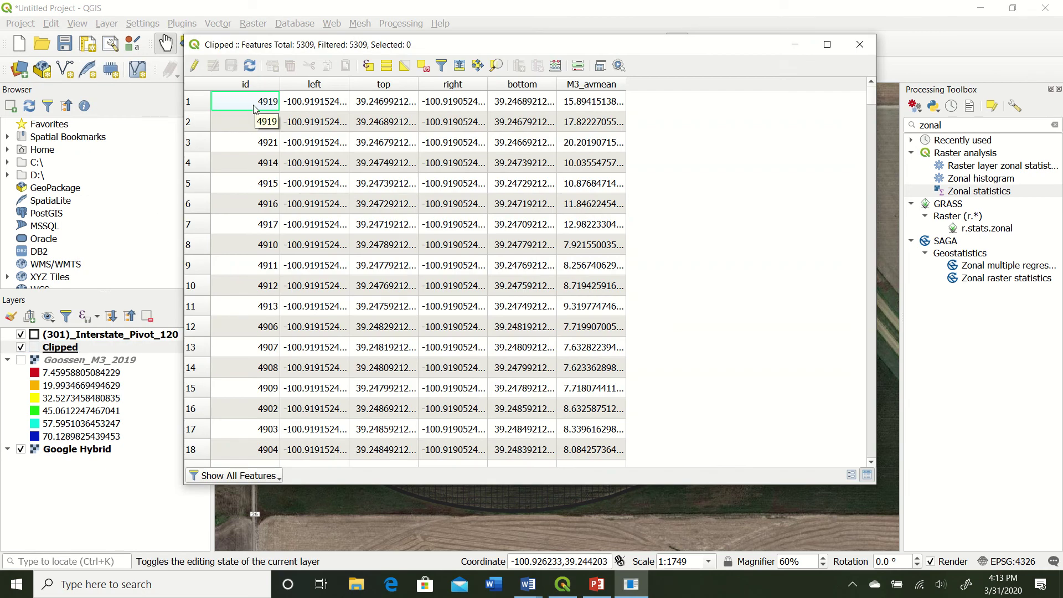
{"action": "left_click", "coordinate": [246, 89]}
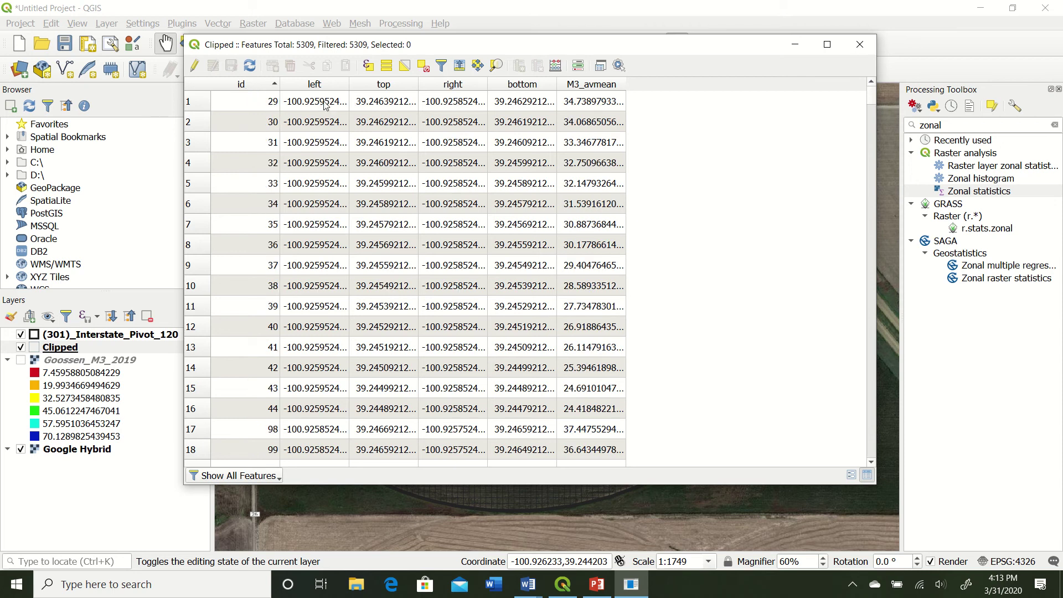
{"action": "left_click", "coordinate": [534, 103]}
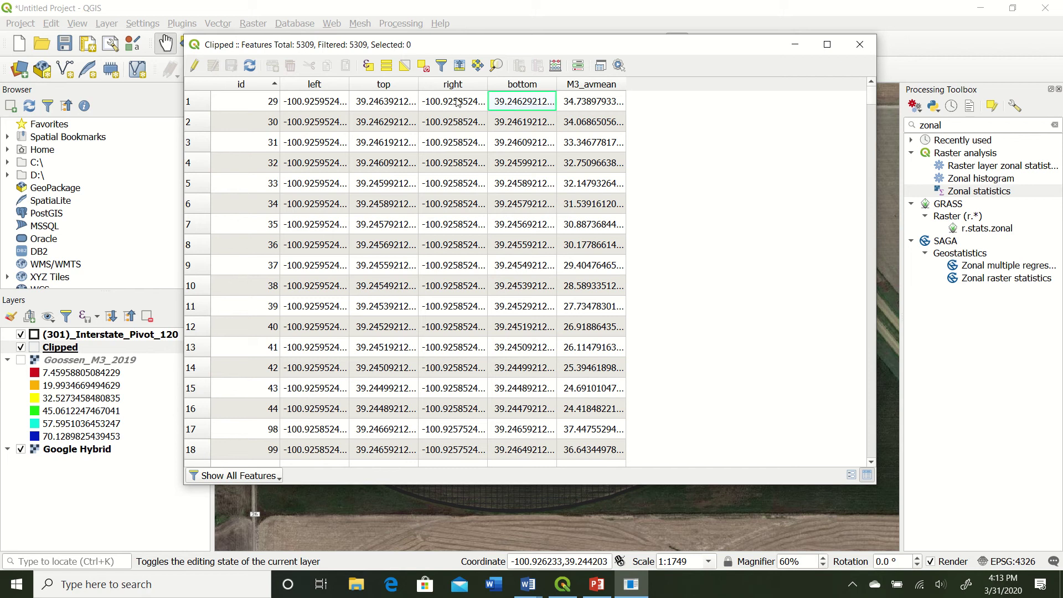
{"action": "left_click", "coordinate": [456, 102]}
{"action": "left_click", "coordinate": [386, 107]}
{"action": "left_click", "coordinate": [322, 105]}
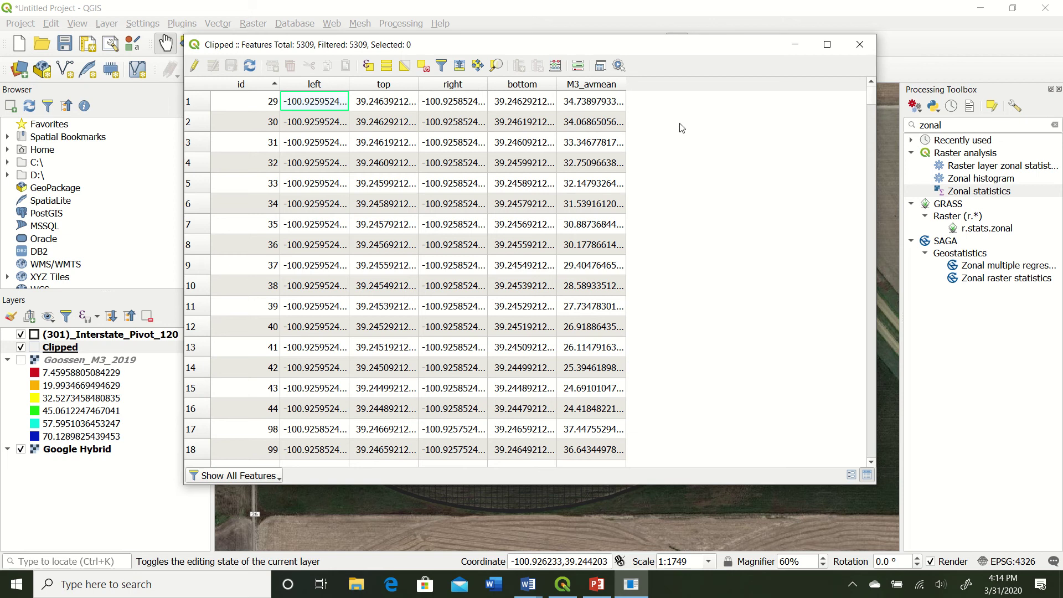
Look through the M3_avmean values down to the last grid cells, and close the attribute table
{"action": "left_click", "coordinate": [589, 105]}
{"action": "scroll", "coordinate": [603, 143], "scroll_direction": "down", "scroll_amount": 5}
{"action": "scroll", "coordinate": [604, 149], "scroll_direction": "down", "scroll_amount": 20}
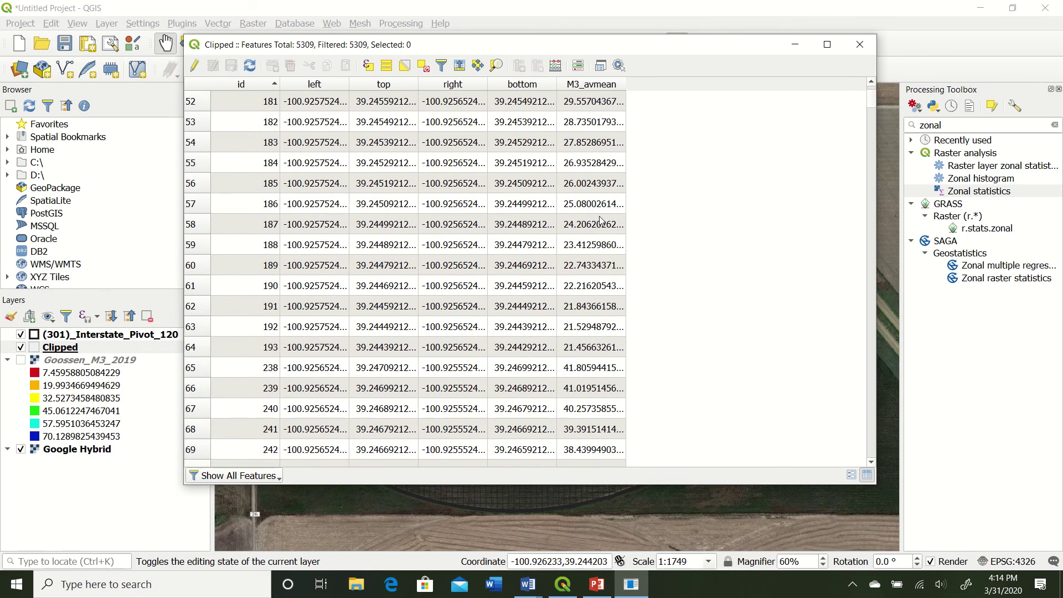
{"action": "scroll", "coordinate": [591, 143], "scroll_direction": "down", "scroll_amount": 17}
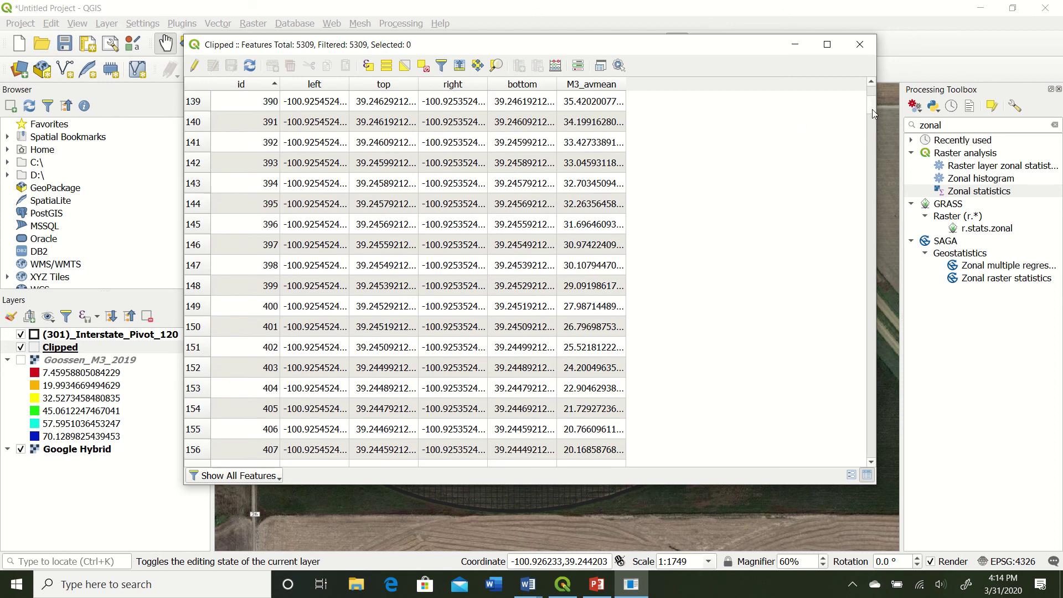
{"action": "left_click_drag", "start_coordinate": [872, 108], "coordinate": [868, 460]}
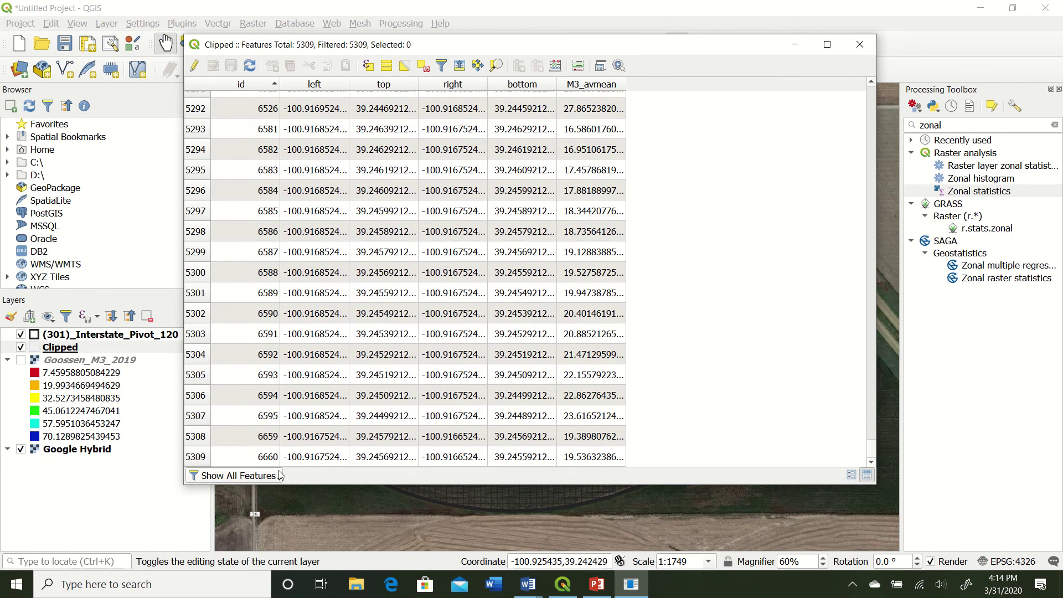
{"action": "scroll", "coordinate": [655, 348], "scroll_direction": "up", "scroll_amount": 15}
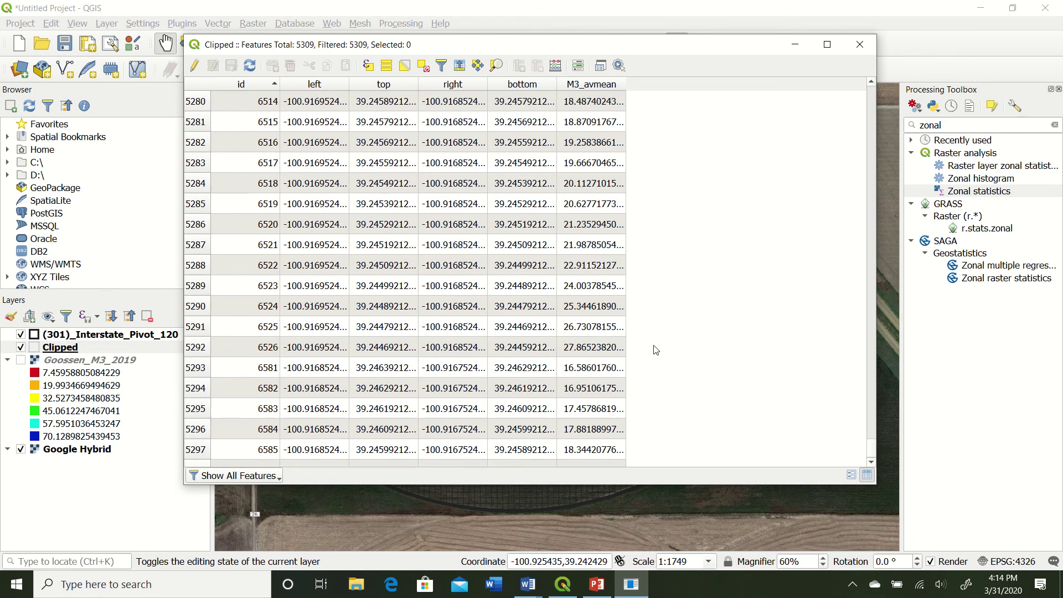
{"action": "scroll", "coordinate": [642, 366], "scroll_direction": "up", "scroll_amount": 20}
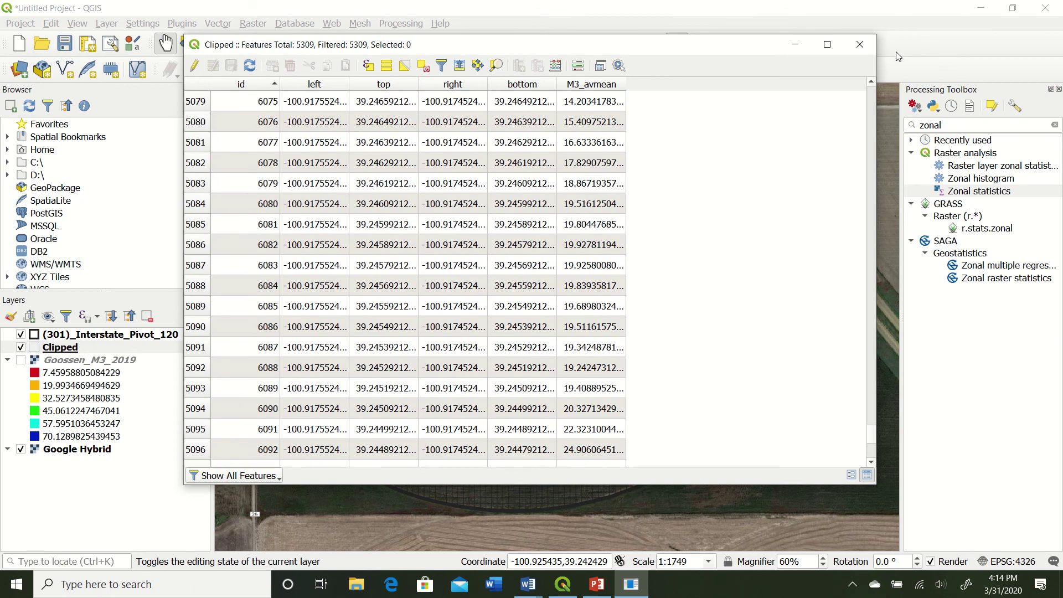
{"action": "left_click", "coordinate": [860, 44]}
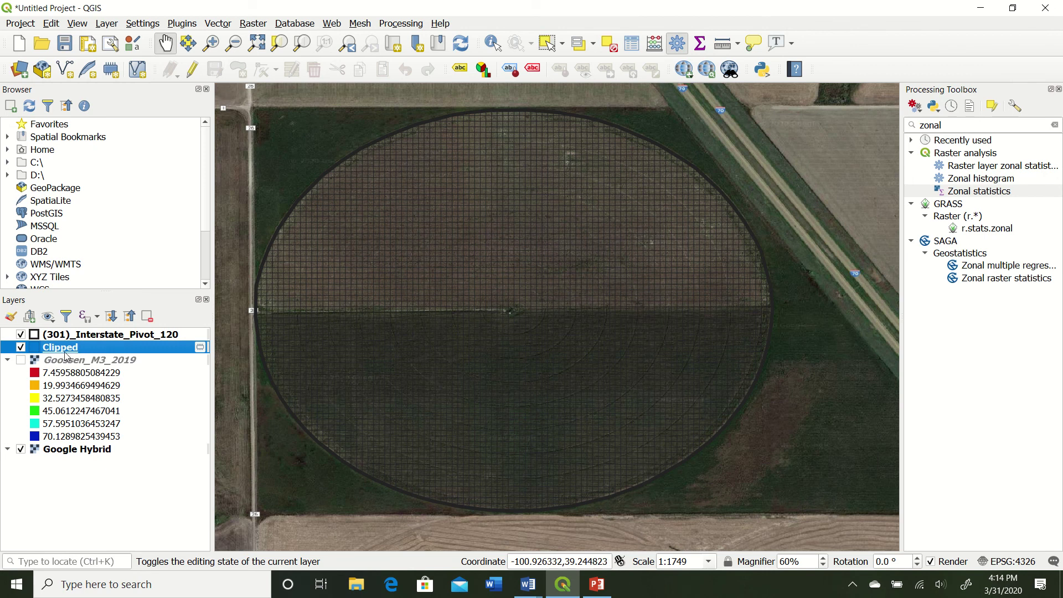
Collapse the raster's legend and set the Clipped layer's symbology to Graduated on the M3_avmean field
{"action": "left_click", "coordinate": [8, 360]}
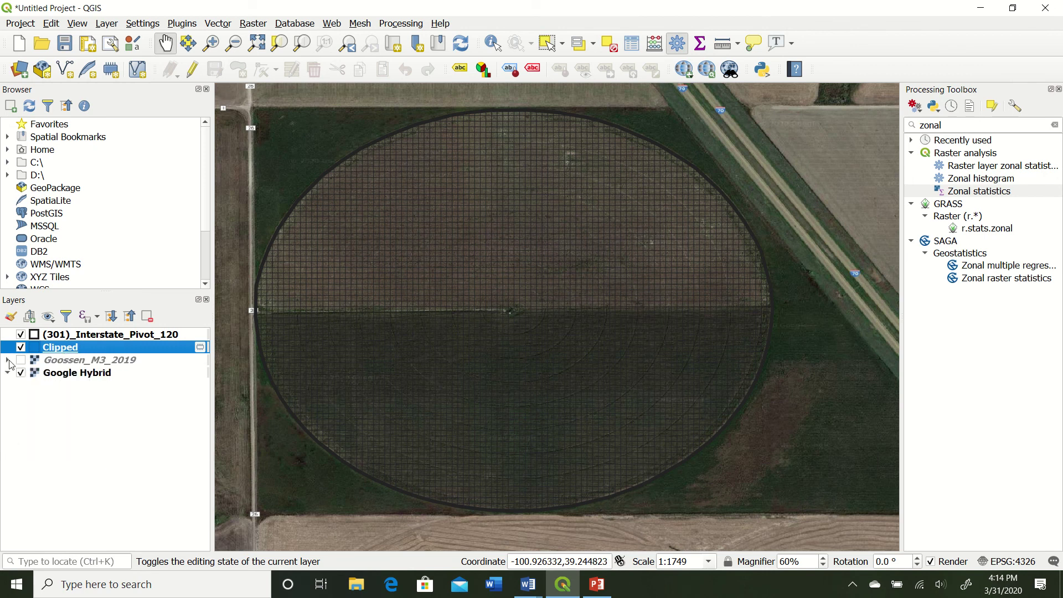
{"action": "double_click", "coordinate": [71, 350]}
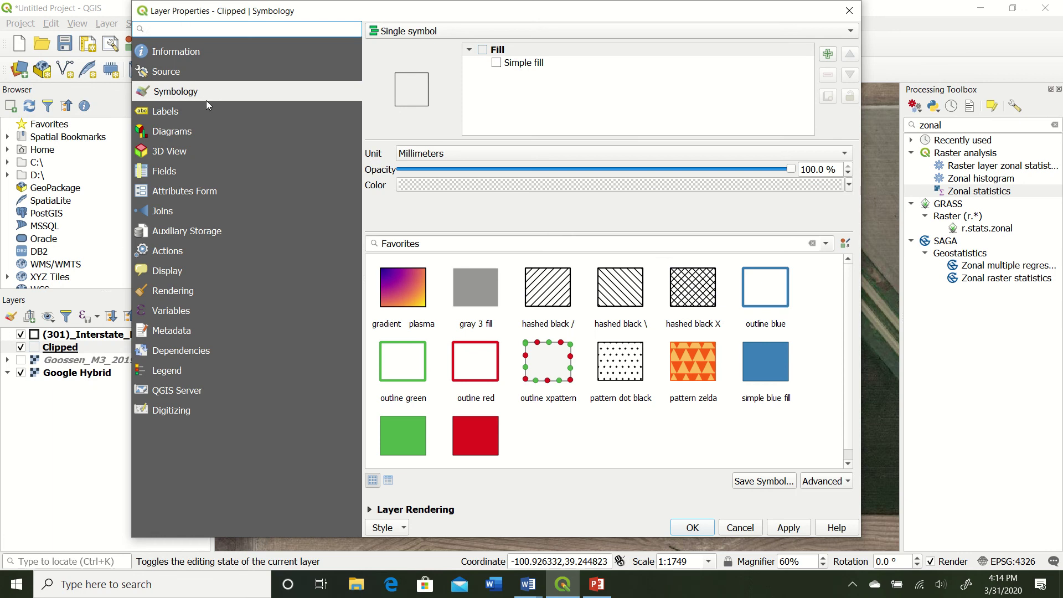
{"action": "left_click", "coordinate": [432, 32]}
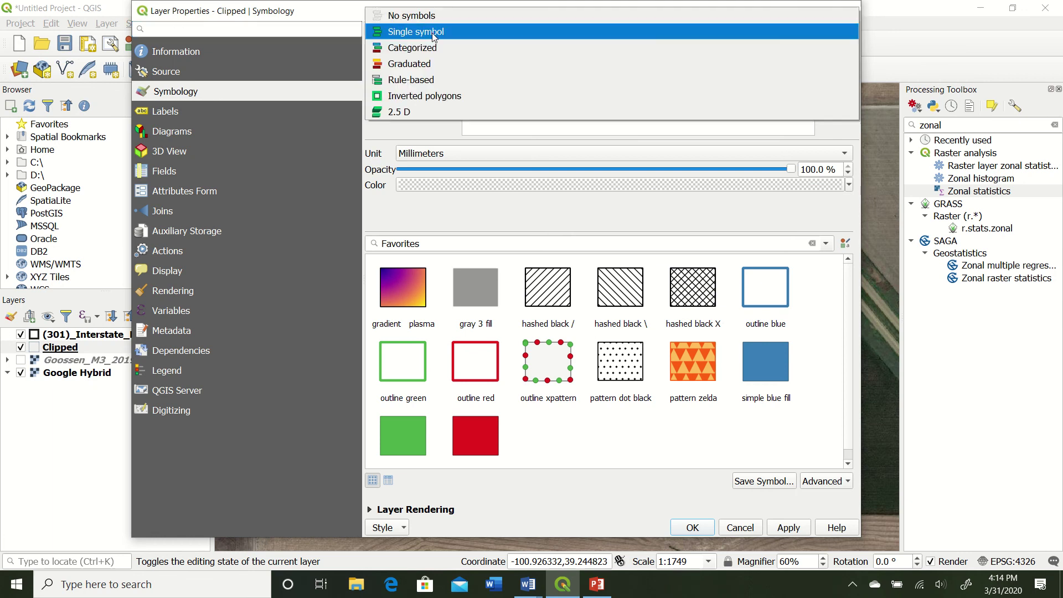
{"action": "left_click", "coordinate": [508, 65]}
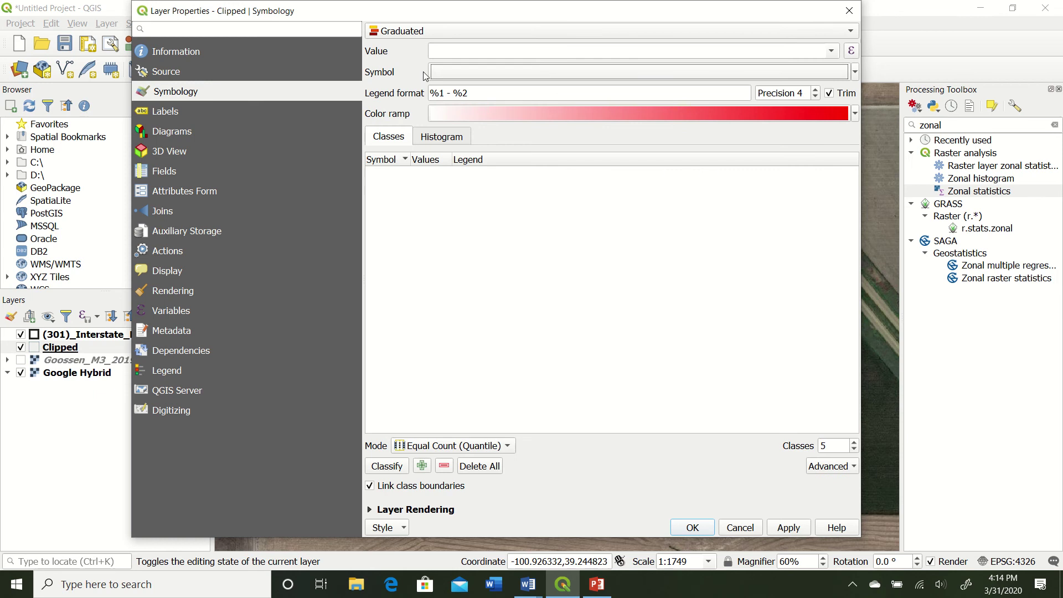
{"action": "left_click", "coordinate": [831, 51]}
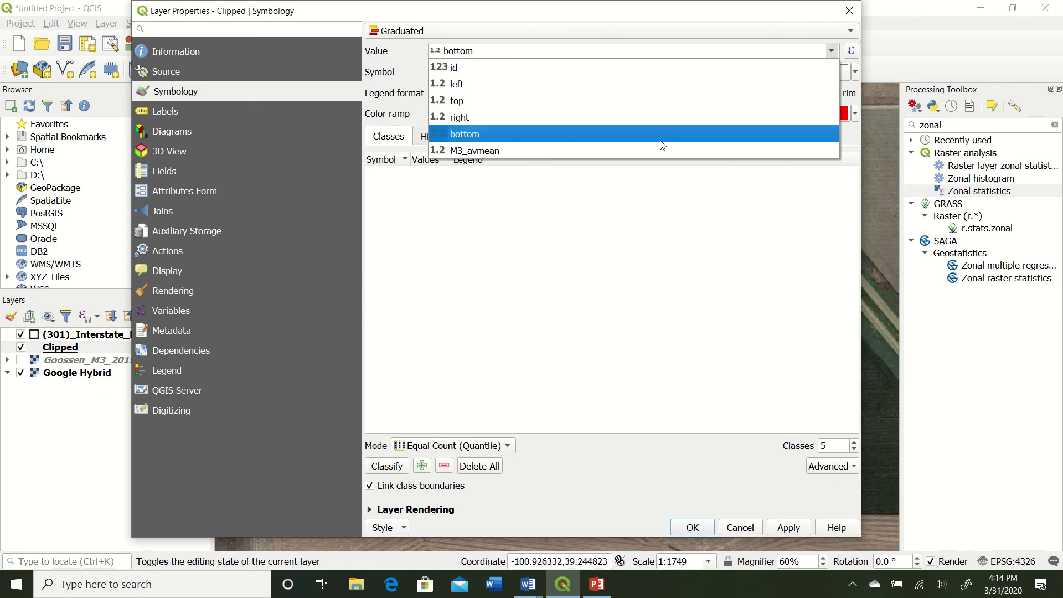
{"action": "left_click", "coordinate": [515, 150]}
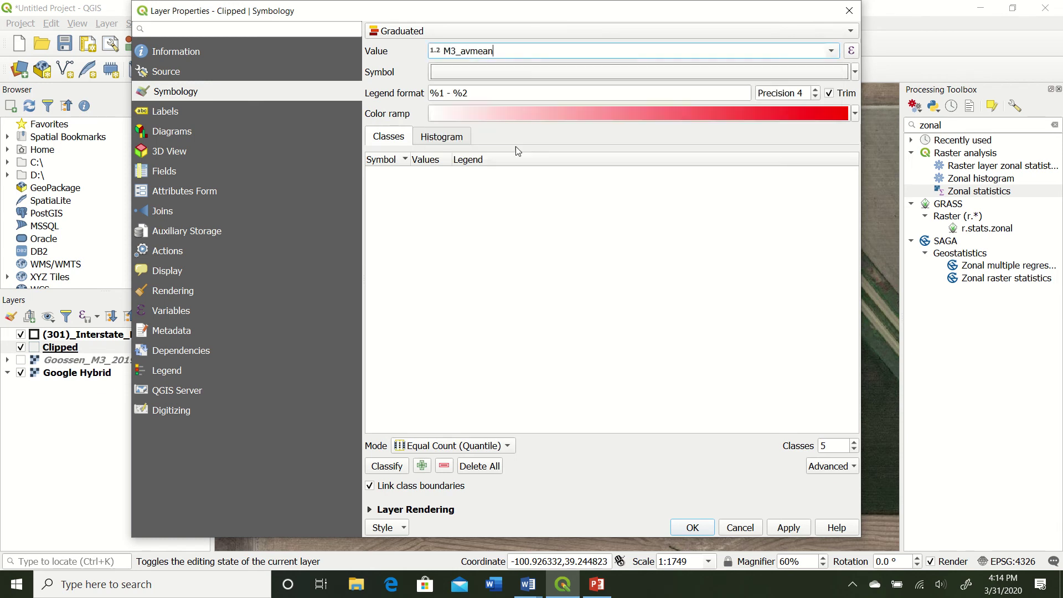
Assign the Precipitation color ramp to the Clipped layer's graduated symbology and classify the values
{"action": "left_click", "coordinate": [855, 72]}
{"action": "left_click", "coordinate": [856, 72]}
{"action": "left_click", "coordinate": [856, 74]}
{"action": "left_click", "coordinate": [856, 73]}
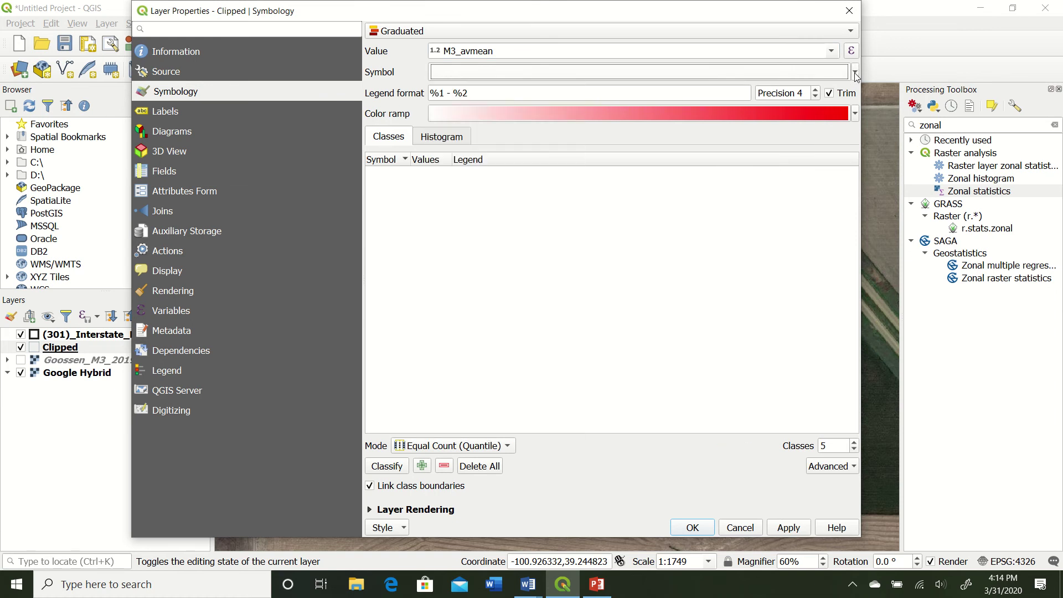
{"action": "left_click", "coordinate": [855, 113]}
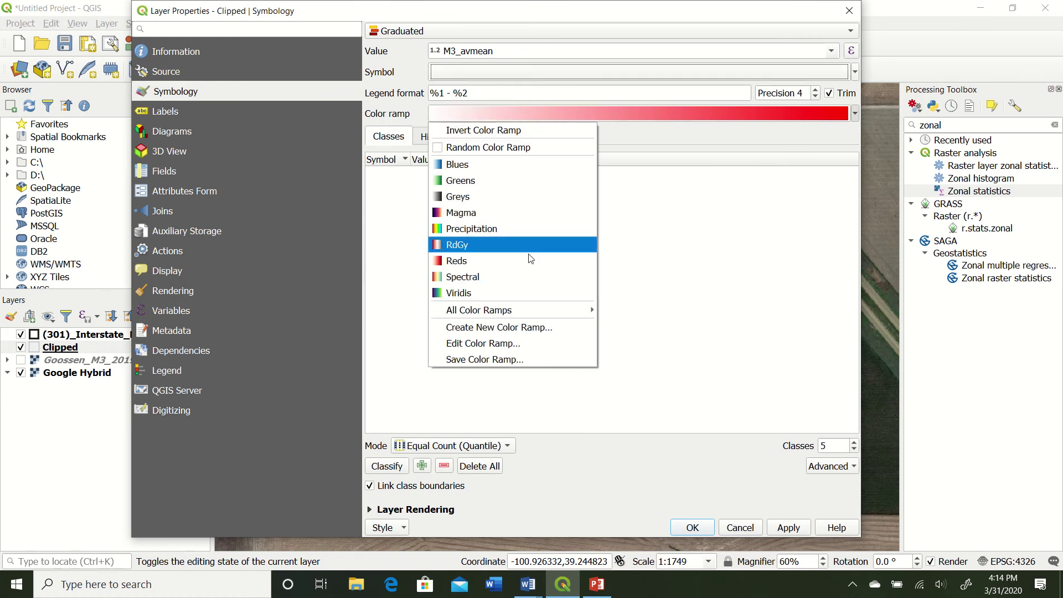
{"action": "left_click", "coordinate": [485, 231]}
{"action": "left_click", "coordinate": [395, 467]}
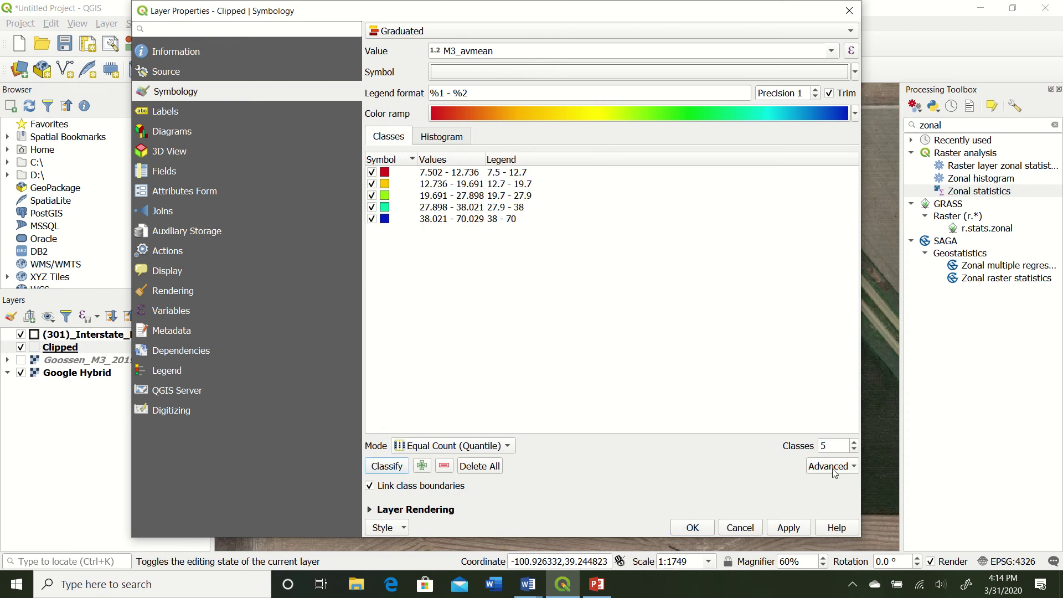
Classify the Clipped layer with Equal Interval mode and 6 classes, and apply the symbology
{"action": "left_click", "coordinate": [490, 446]}
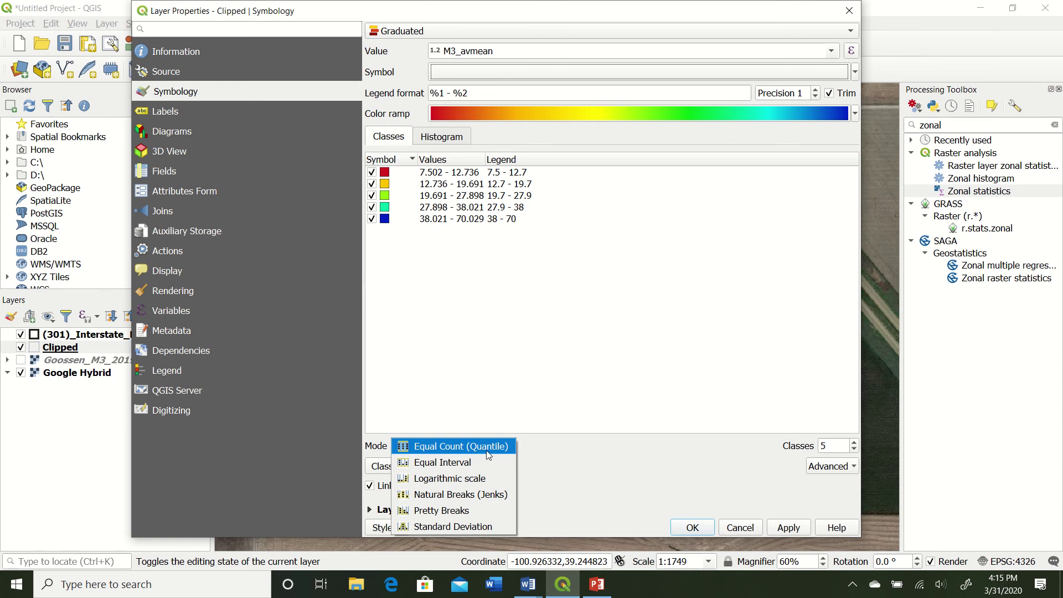
{"action": "left_click", "coordinate": [482, 463]}
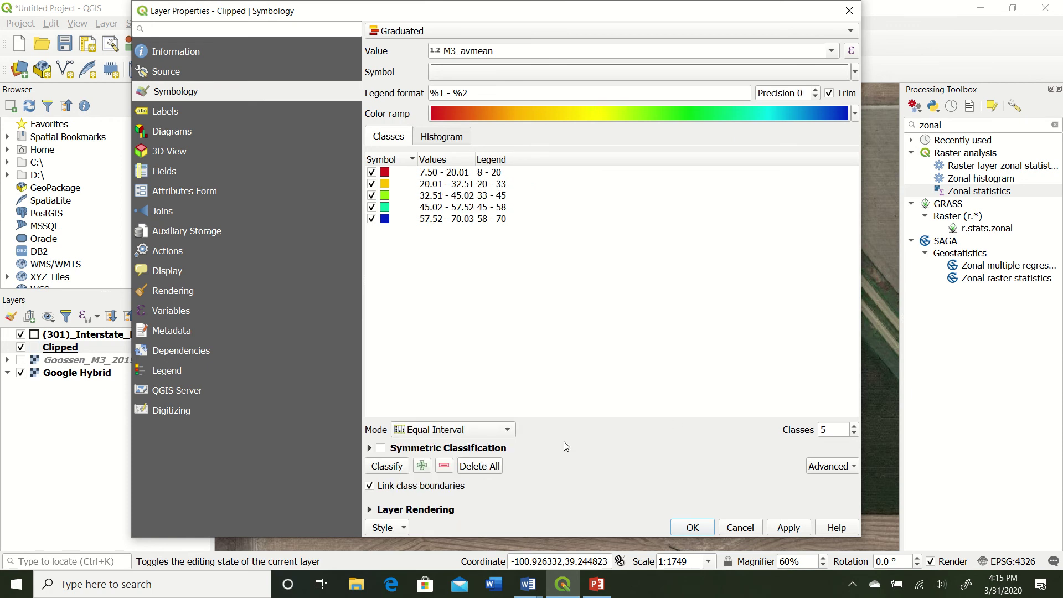
{"action": "left_click", "coordinate": [854, 427]}
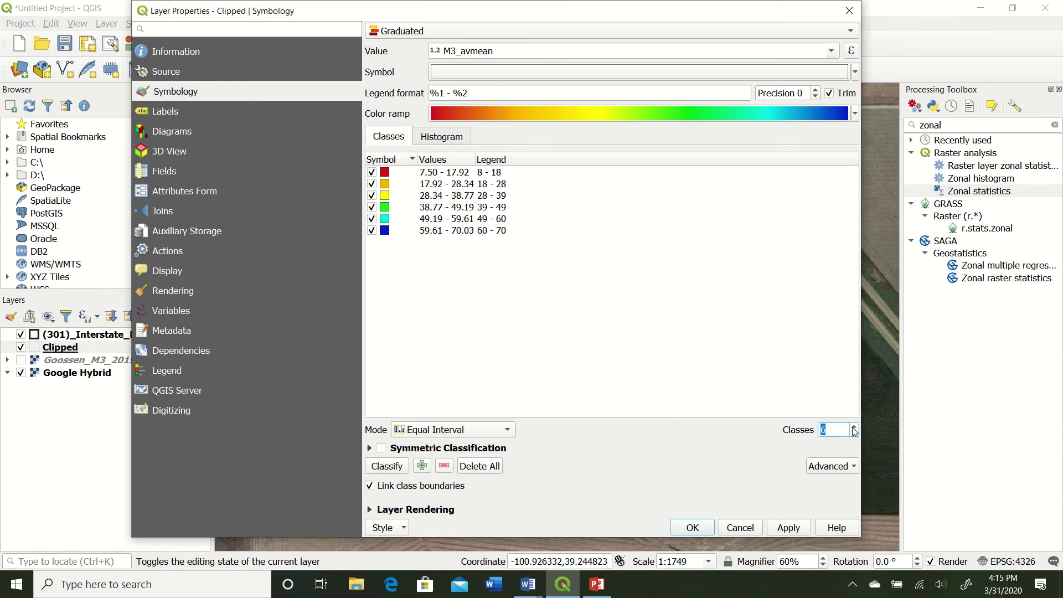
{"action": "left_click", "coordinate": [506, 433]}
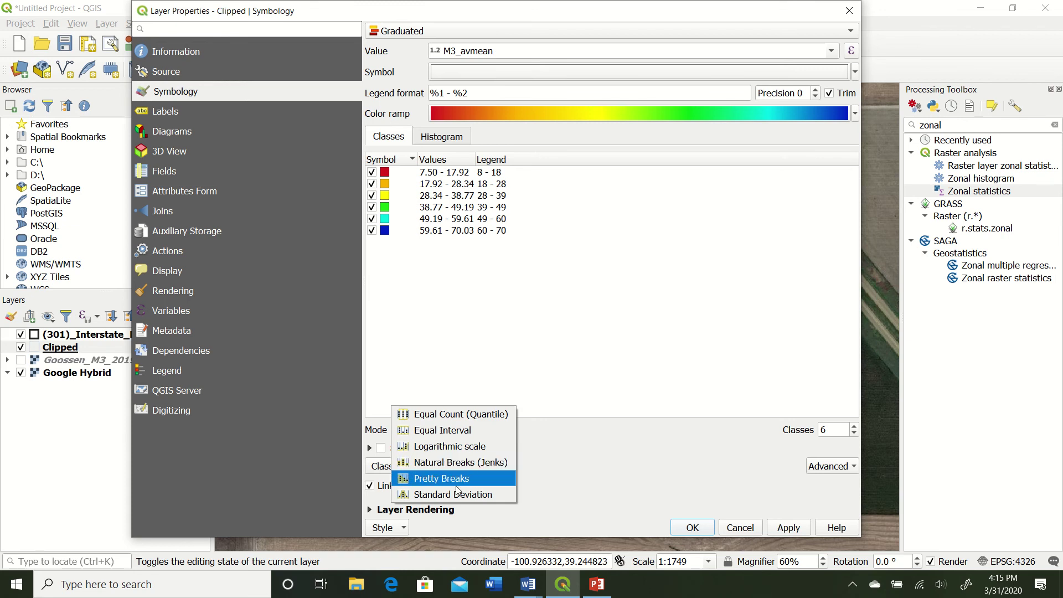
{"action": "left_click", "coordinate": [599, 469]}
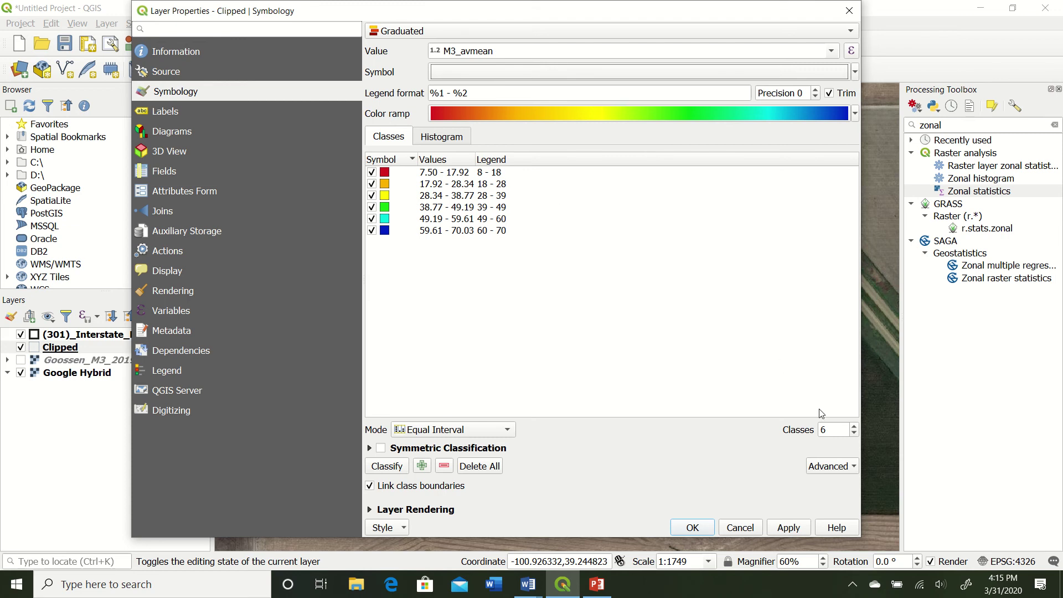
{"action": "left_click", "coordinate": [787, 535]}
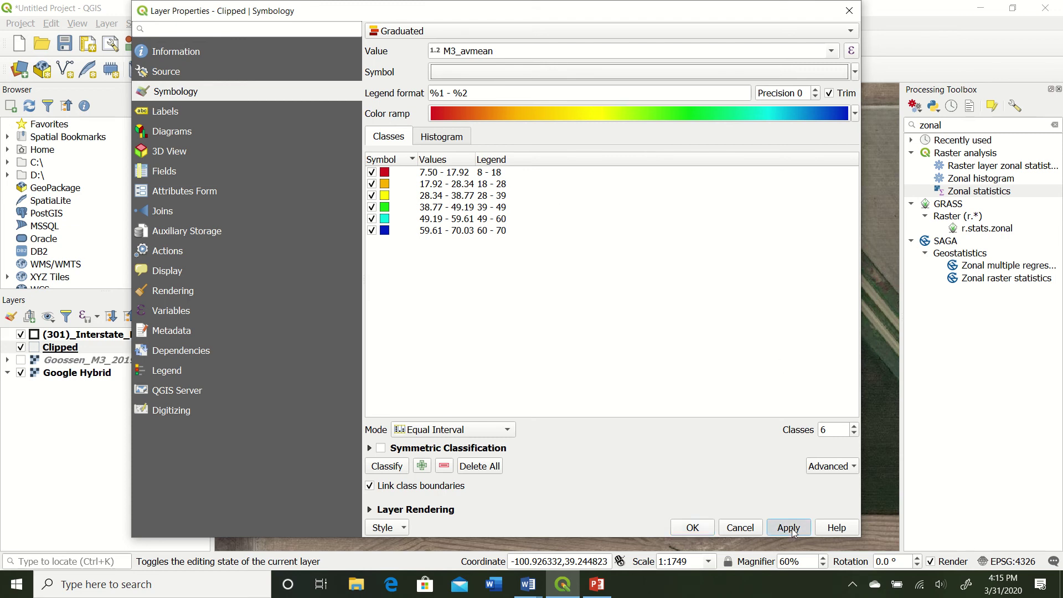
{"action": "left_click", "coordinate": [695, 526]}
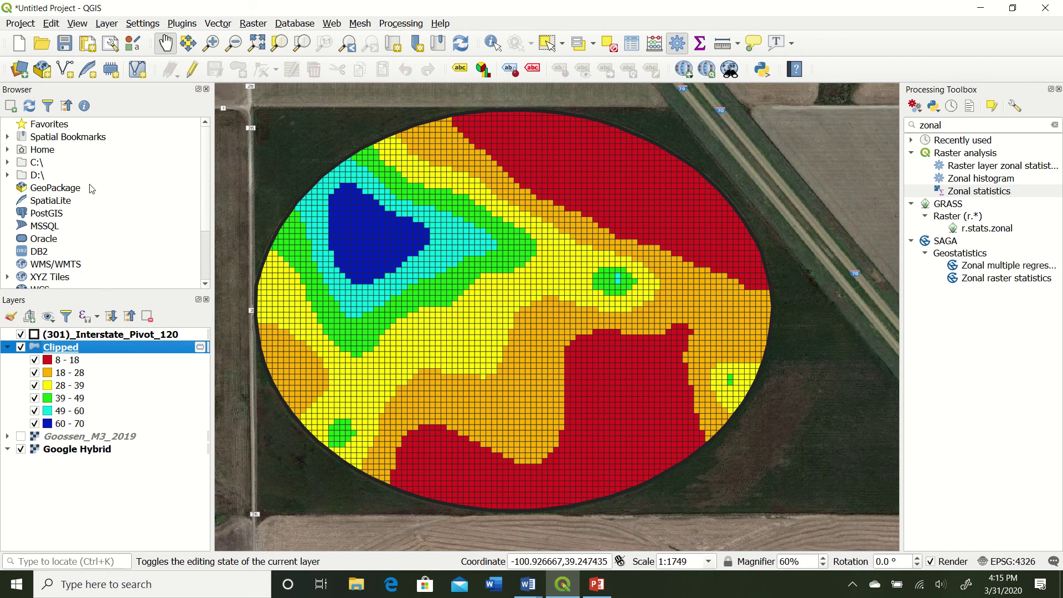
Show the Goossen_M3_2019 raster with its legend expanded and toggle the Clipped layer's visibility to compare the two, leaving both visible
{"action": "left_click", "coordinate": [22, 347]}
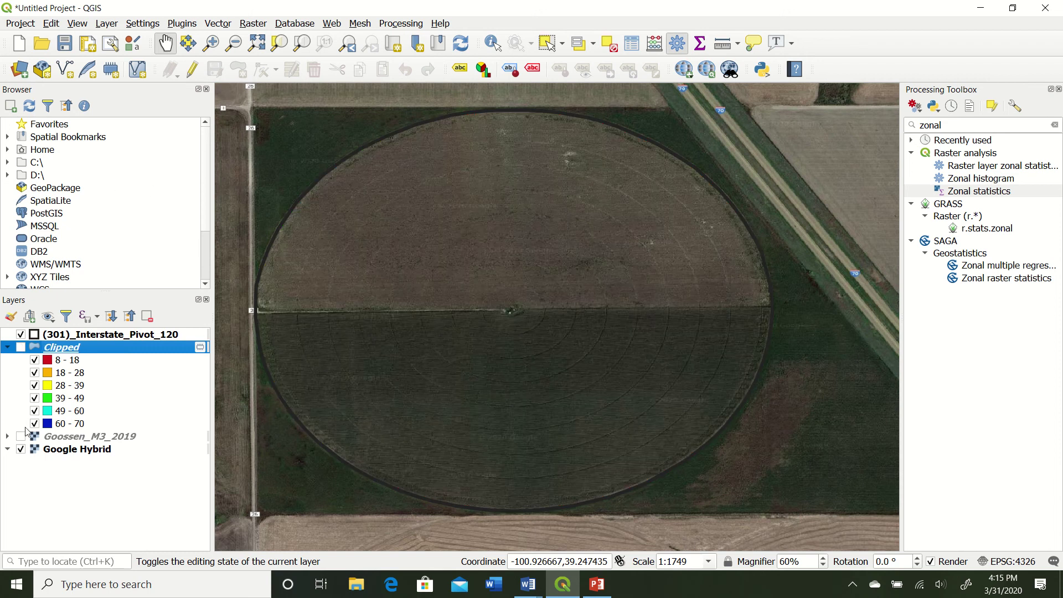
{"action": "left_click", "coordinate": [22, 437]}
{"action": "left_click", "coordinate": [7, 436]}
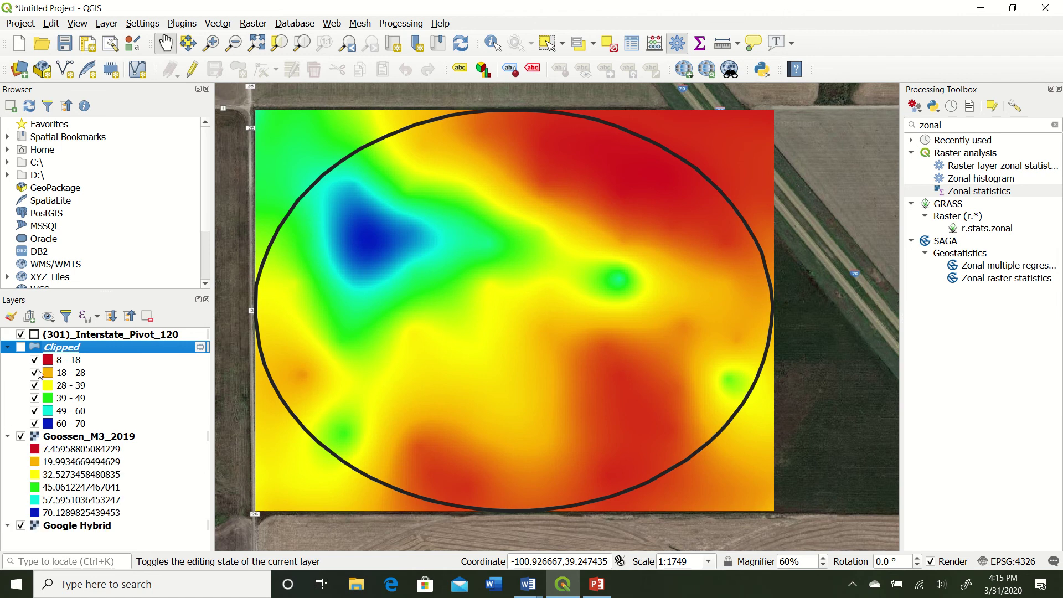
{"action": "left_click", "coordinate": [20, 348]}
{"action": "left_click", "coordinate": [20, 348]}
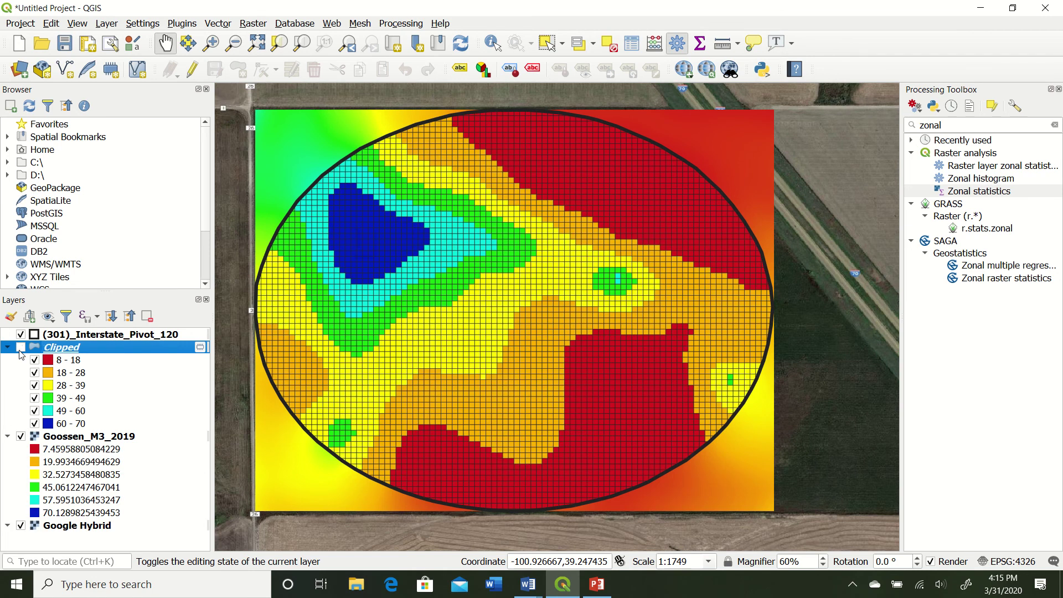
{"action": "left_click", "coordinate": [20, 348]}
Start editing the Clipped layer's attribute table and open the Field Calculator
{"action": "right_click", "coordinate": [83, 351]}
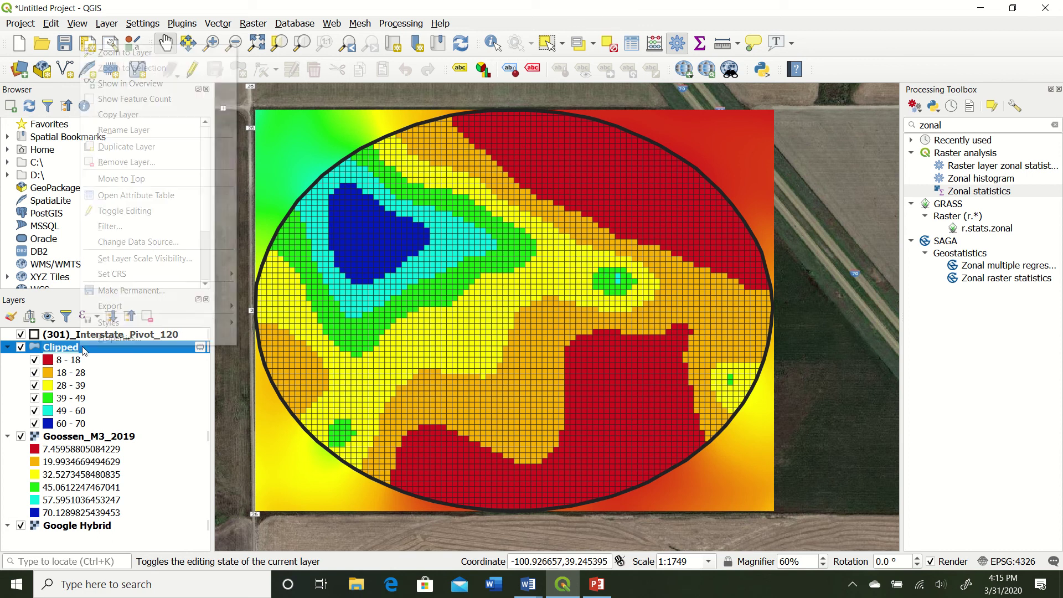
{"action": "left_click", "coordinate": [133, 195]}
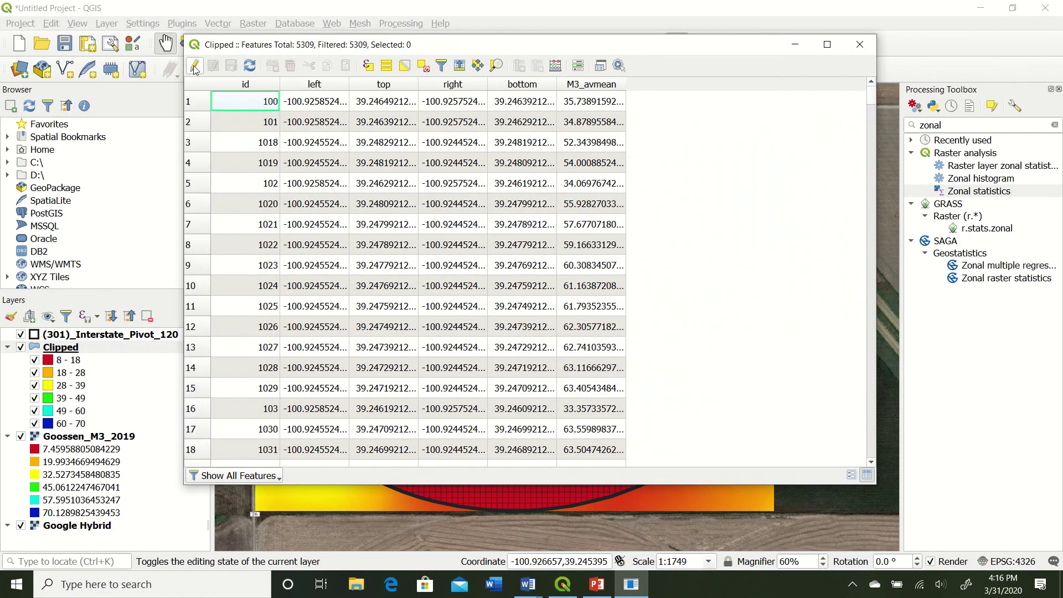
{"action": "left_click", "coordinate": [195, 67]}
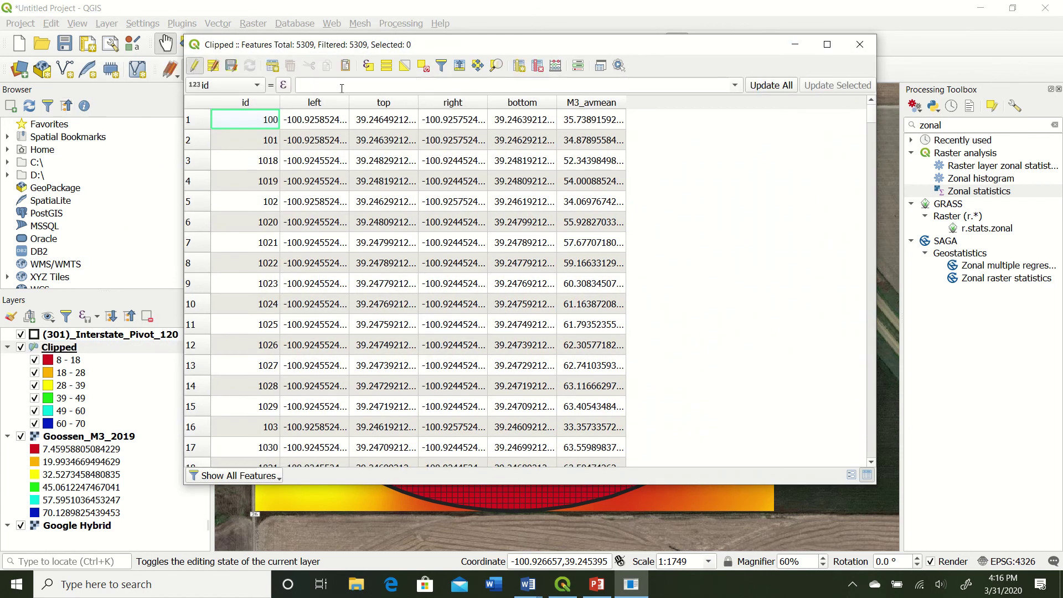
{"action": "left_click", "coordinate": [557, 66]}
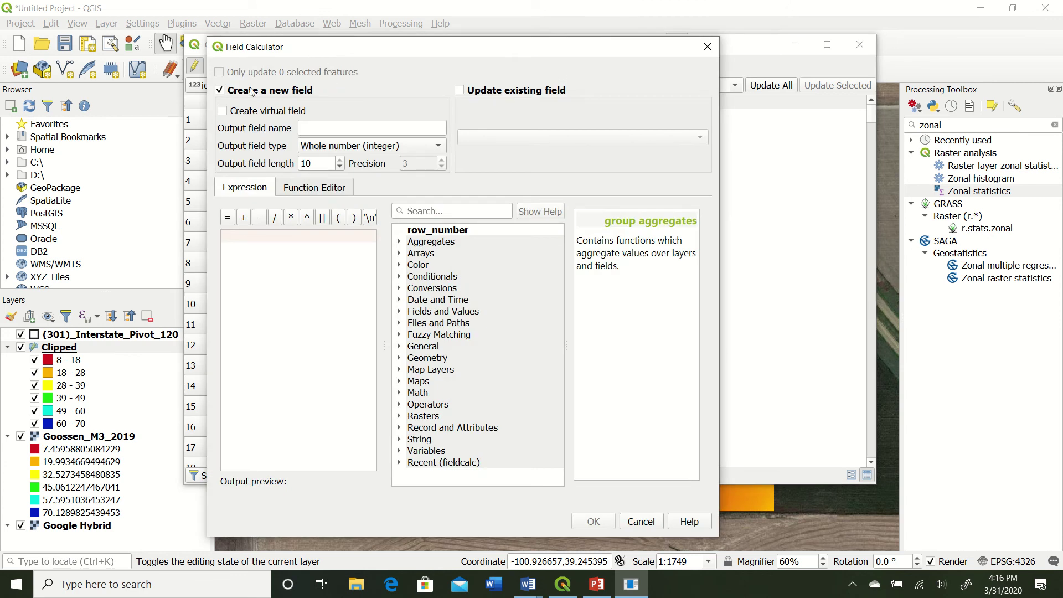
Define a new output field named lbs_MAP as Decimal number (real) with precision 0
{"action": "left_click", "coordinate": [331, 127]}
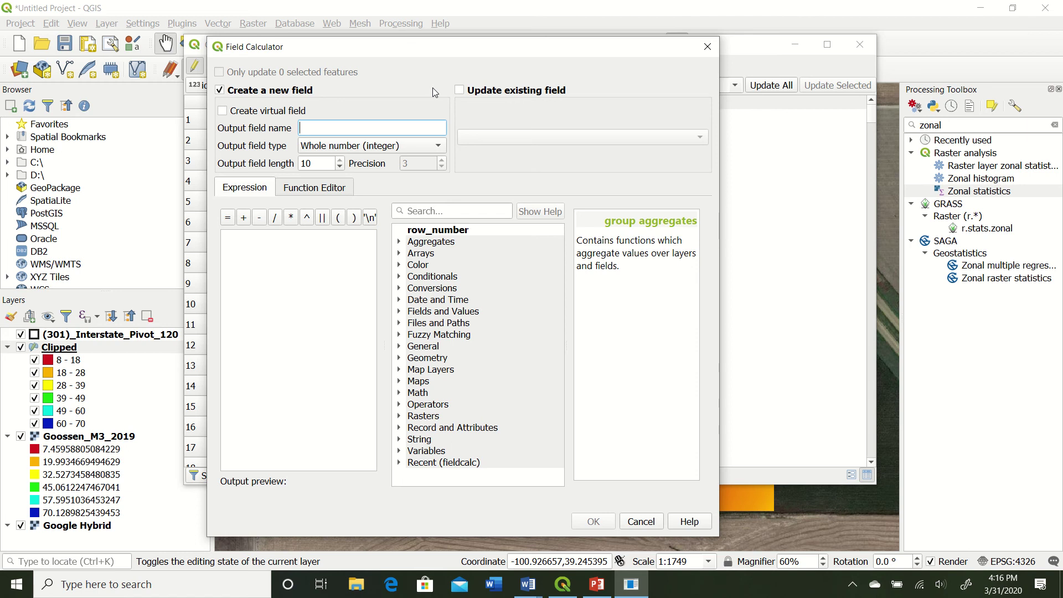
{"action": "type", "text": "lbs_MAP"}
{"action": "left_click", "coordinate": [420, 146]}
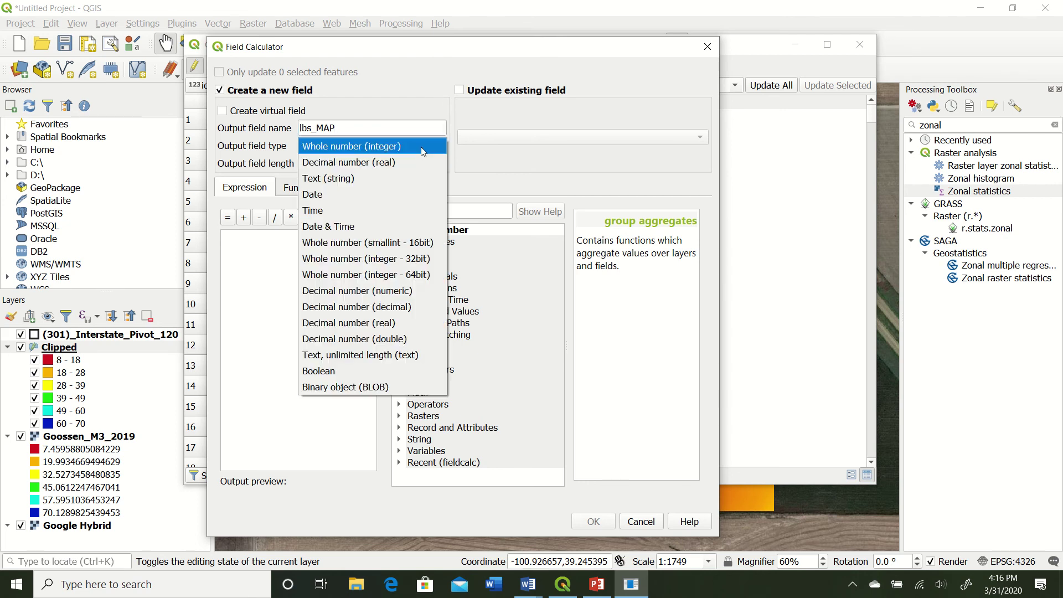
{"action": "left_click", "coordinate": [408, 160]}
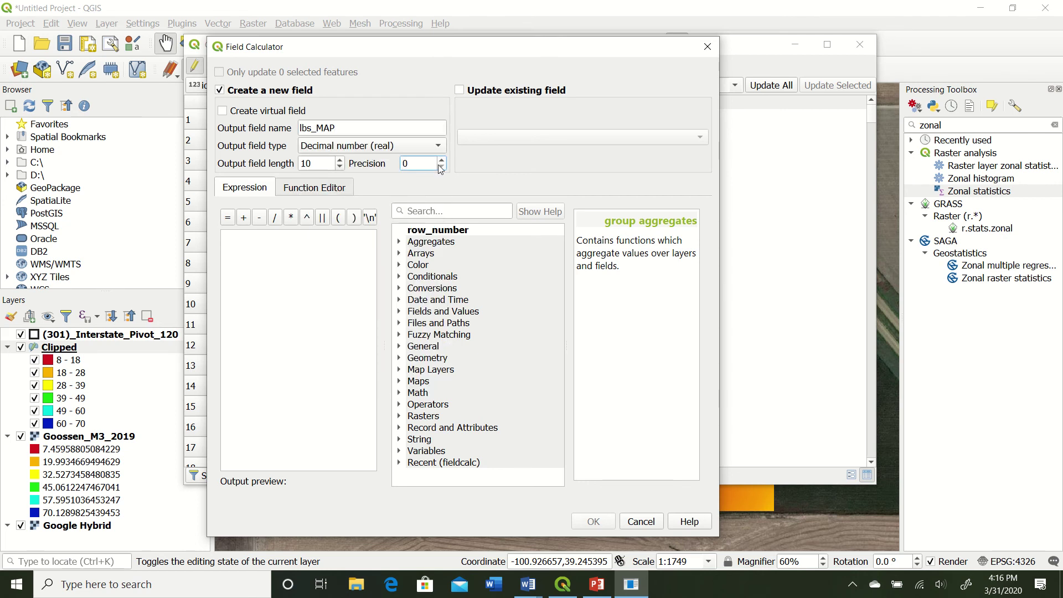
Calculate lbs_MAP with the expression round(if(M3_avmean<20,(((20-M3_avmean)*18/4)+50)/.52,if(M3_avmean<30,50/.52,0))/30)*30
{"action": "left_click", "coordinate": [277, 247]}
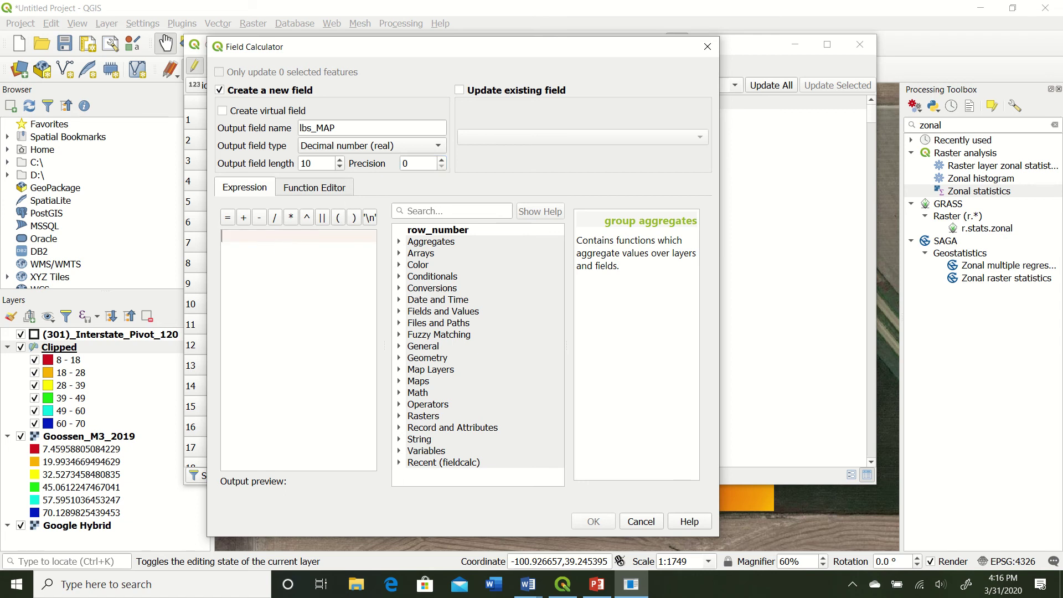
{"action": "key", "text": "alt+Tab"}
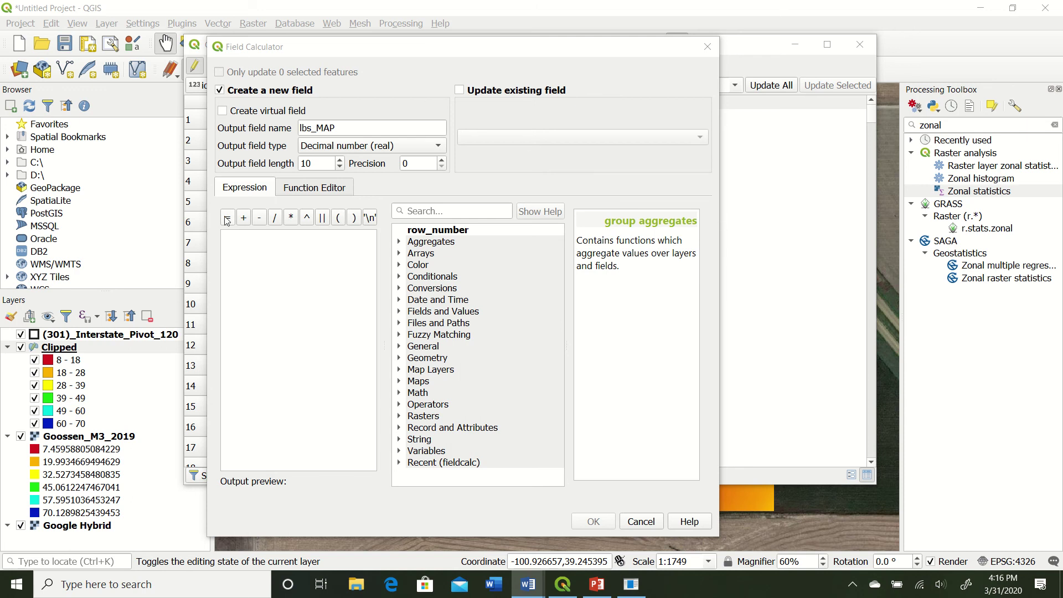
{"action": "left_click", "coordinate": [260, 235]}
{"action": "type", "text": "round(if(M3_avmean<20,(((20-M3_avmean)*18/4)+50)/.52,if(M3_avmean<30,50/.52,0))/30)*30"}
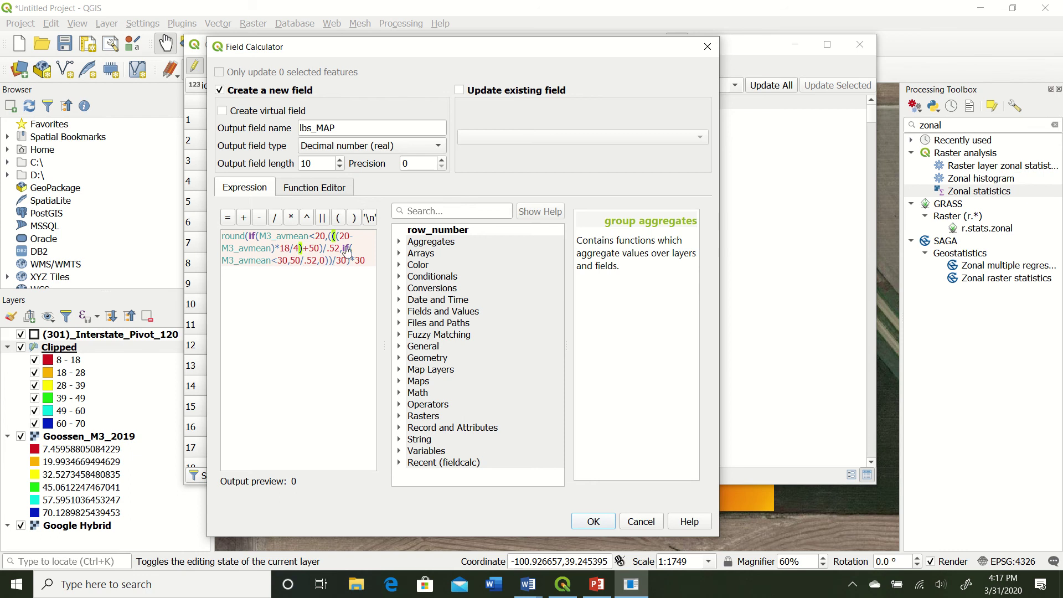
{"action": "left_click_drag", "start_coordinate": [311, 249], "coordinate": [318, 250]}
{"action": "left_click", "coordinate": [310, 249]}
{"action": "left_click_drag", "start_coordinate": [344, 261], "coordinate": [346, 261]}
{"action": "left_click", "coordinate": [357, 261]}
{"action": "left_click", "coordinate": [593, 521]}
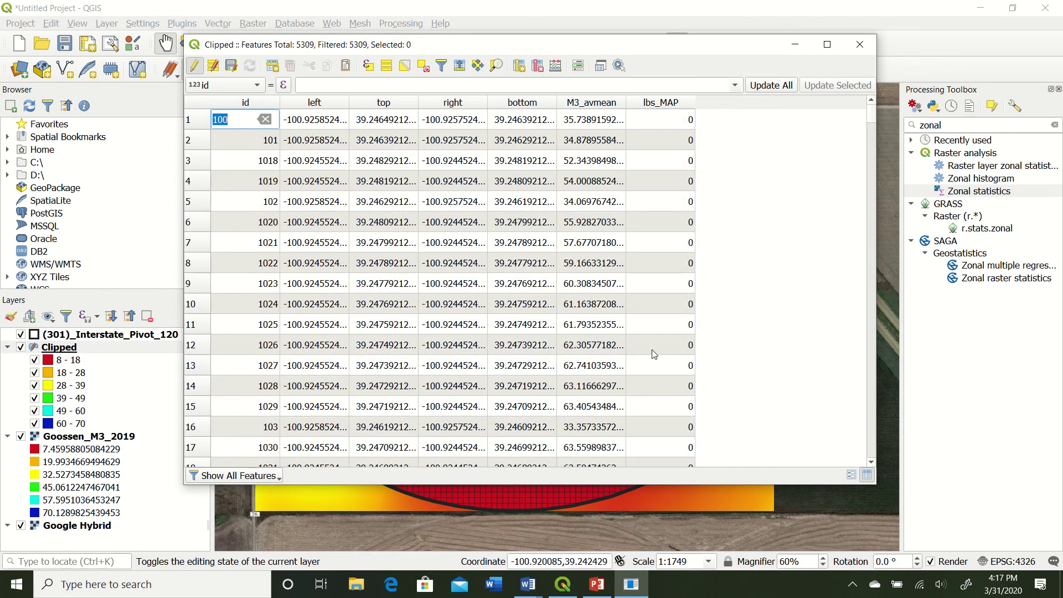
Sort the attribute table by lbs_MAP in descending order and examine the highest calculated rates with their M3_avmean values
{"action": "scroll", "coordinate": [681, 304], "scroll_direction": "down", "scroll_amount": 18}
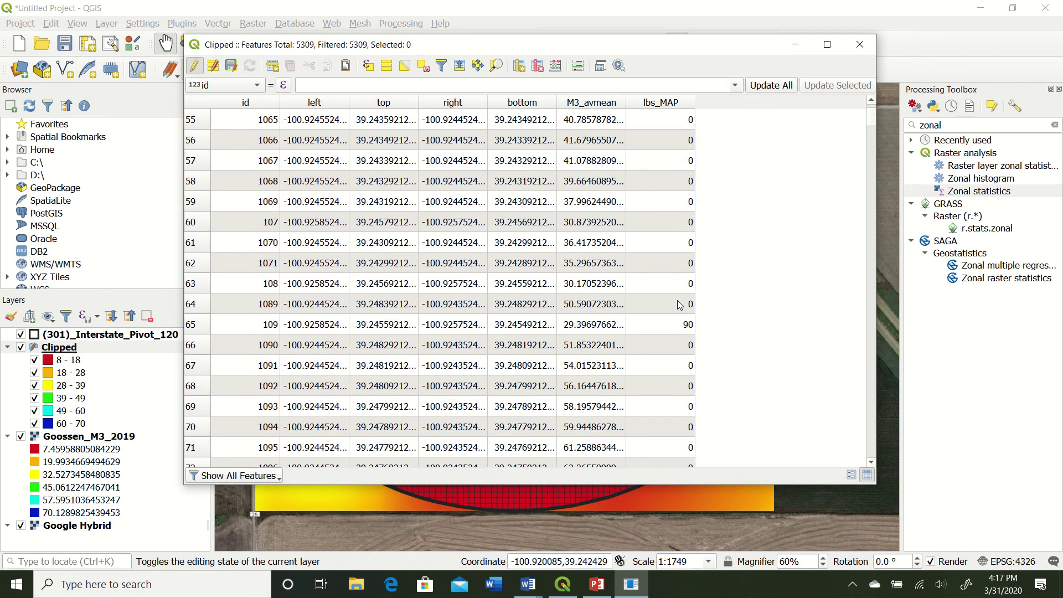
{"action": "left_click", "coordinate": [679, 103]}
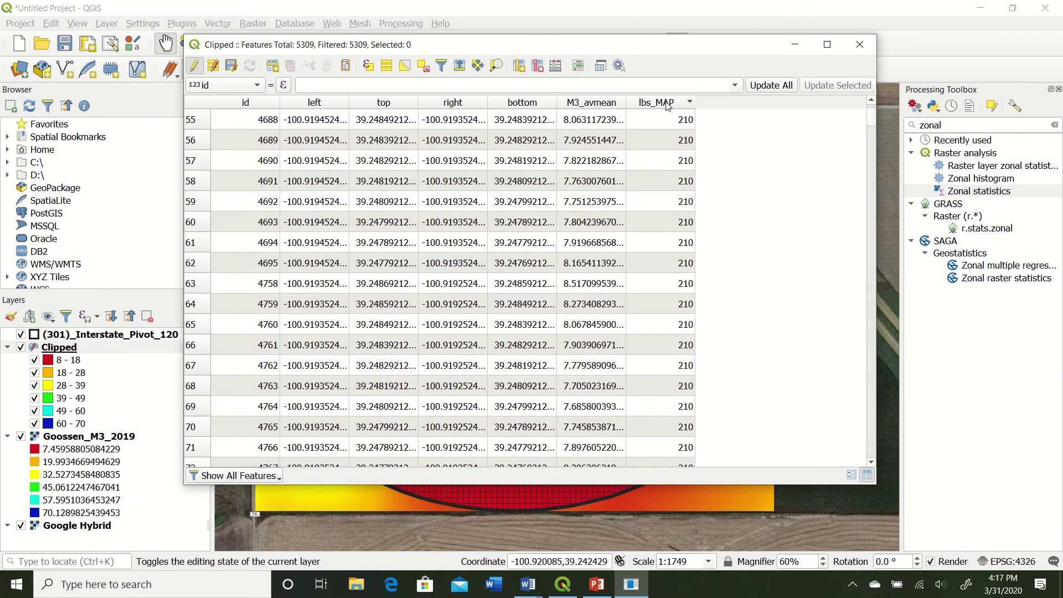
{"action": "scroll", "coordinate": [685, 161], "scroll_direction": "down", "scroll_amount": 4}
{"action": "scroll", "coordinate": [685, 161], "scroll_direction": "up", "scroll_amount": 6}
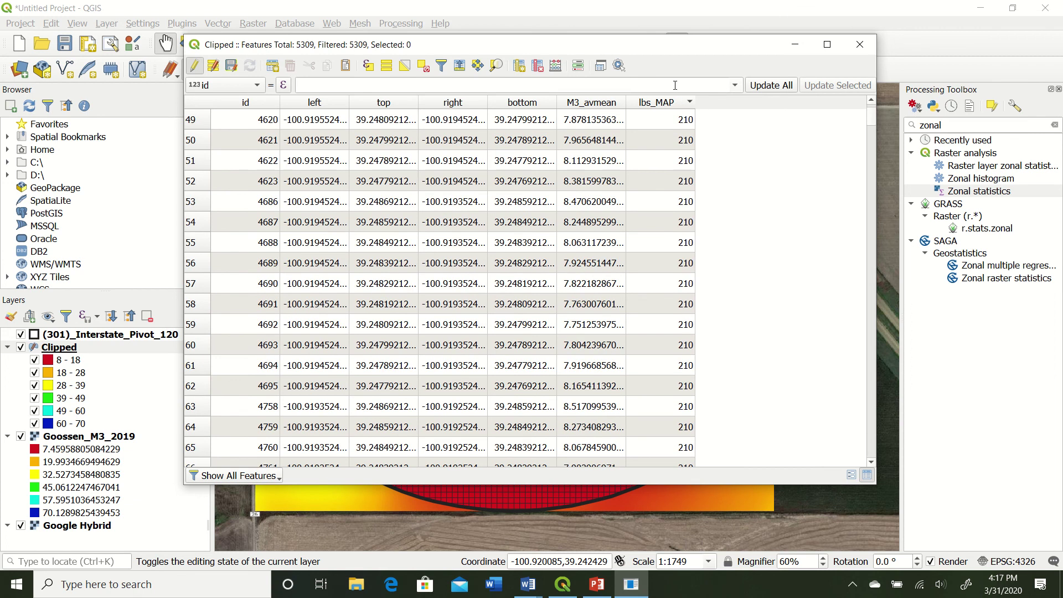
{"action": "double_click", "coordinate": [581, 122]}
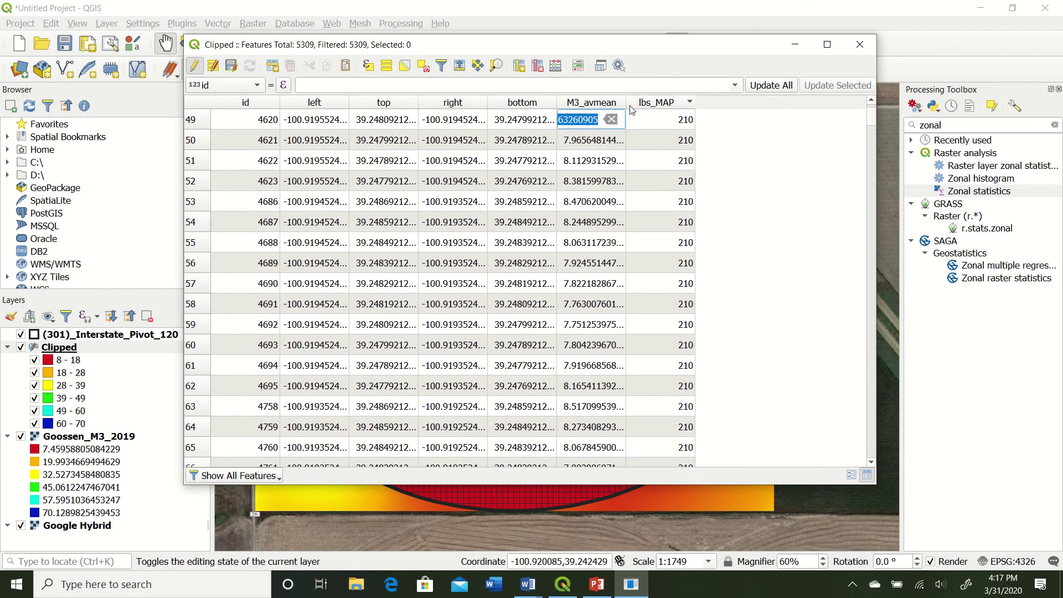
{"action": "key", "text": "Tab"}
{"action": "key", "text": "Return"}
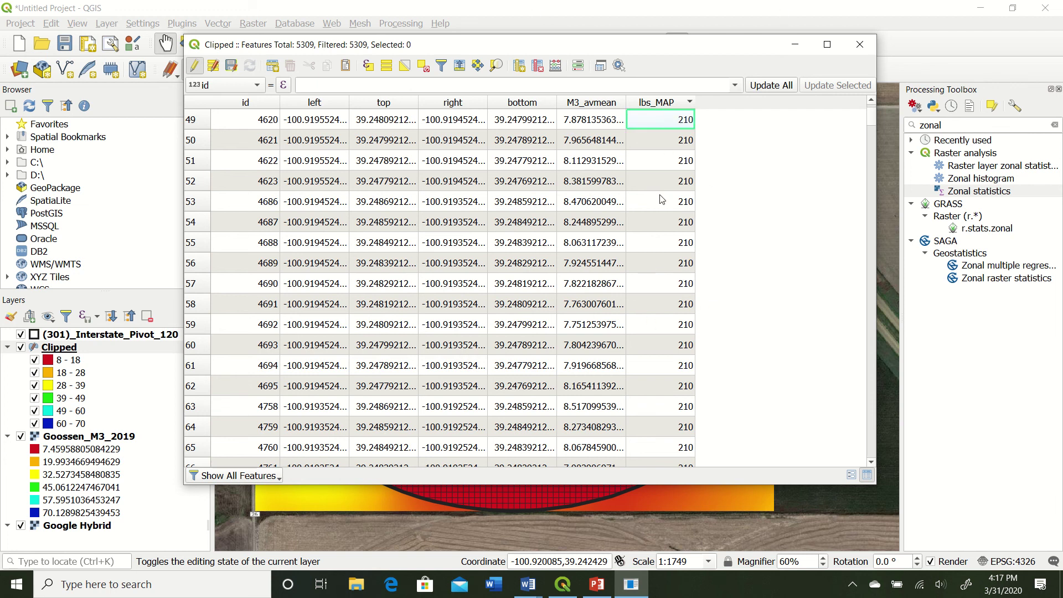
{"action": "mouse_move", "coordinate": [873, 121]}
{"action": "left_mouse_down"}
{"action": "mouse_move", "coordinate": [873, 164]}
{"action": "mouse_move", "coordinate": [873, 108]}
{"action": "left_mouse_up"}
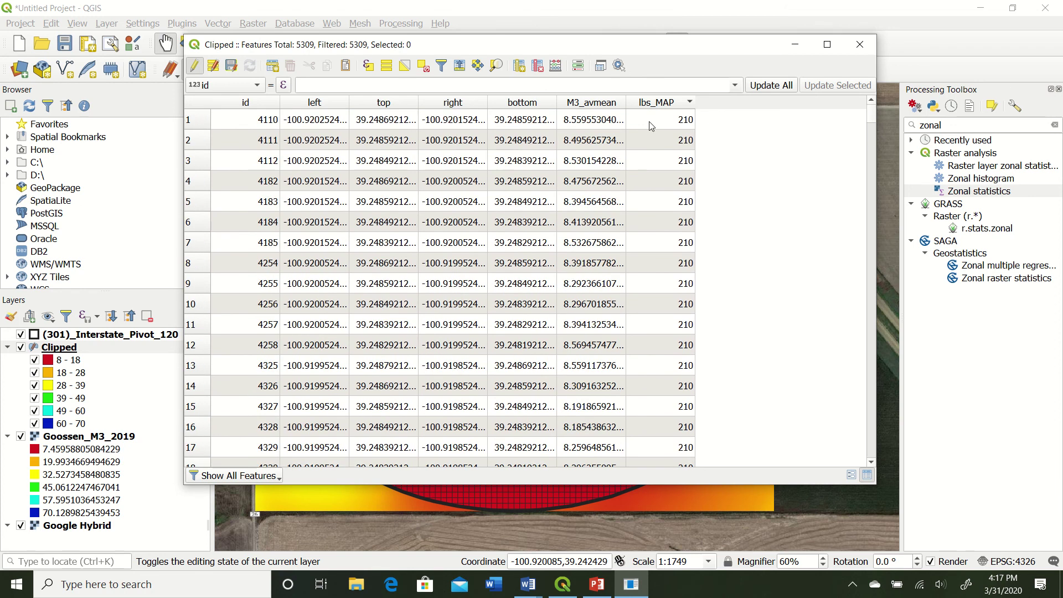
Sort the table by M3_avmean in ascending order and check the lbs_MAP values around the 20 and 30 thresholds
{"action": "left_click", "coordinate": [603, 106]}
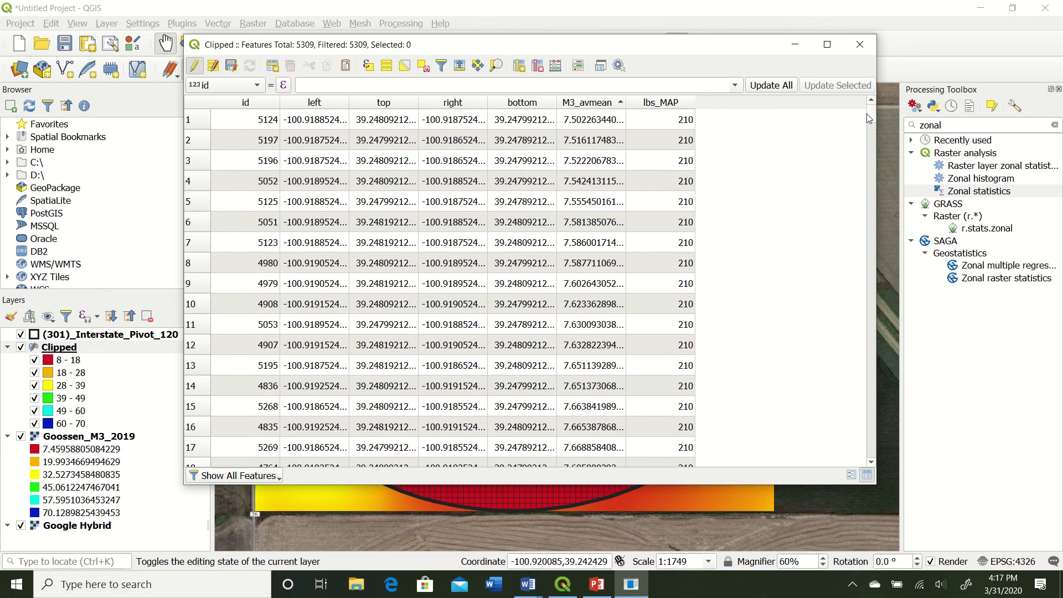
{"action": "left_click_drag", "start_coordinate": [871, 117], "coordinate": [872, 252]}
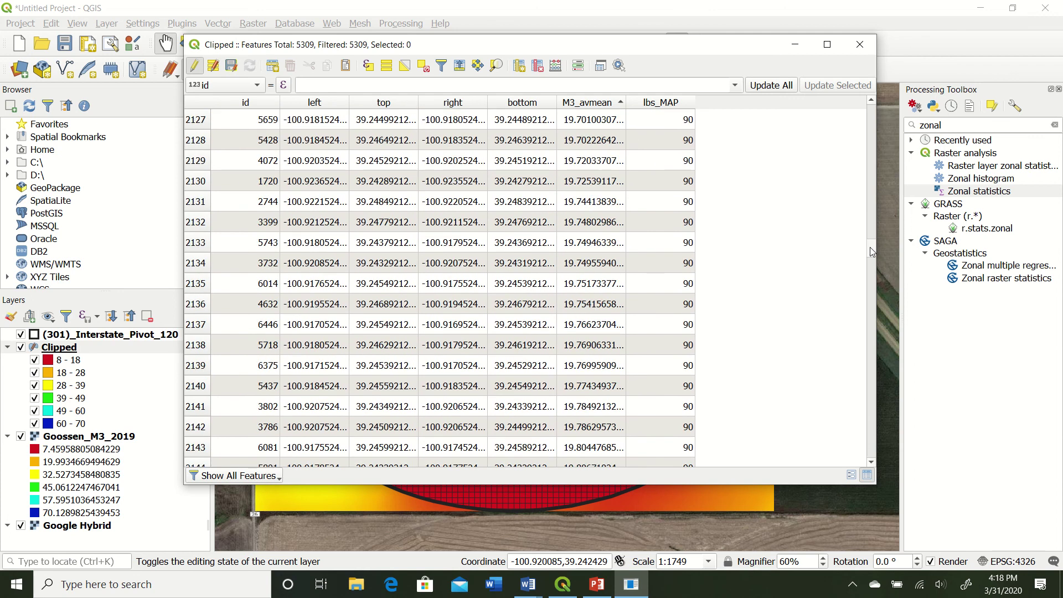
{"action": "left_click_drag", "start_coordinate": [872, 252], "coordinate": [872, 331]}
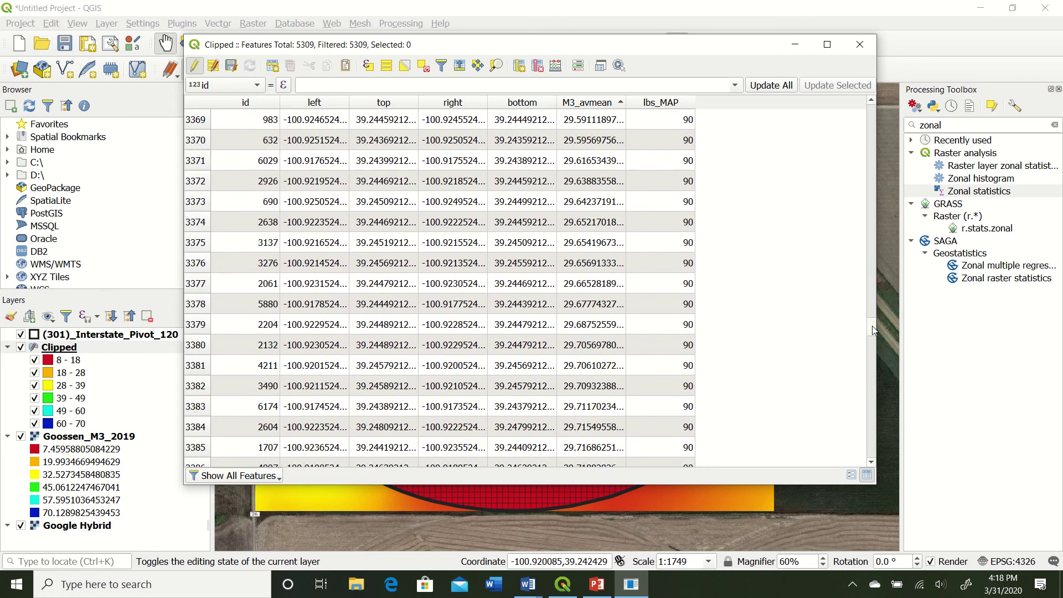
{"action": "scroll", "coordinate": [689, 309], "scroll_direction": "down", "scroll_amount": 14}
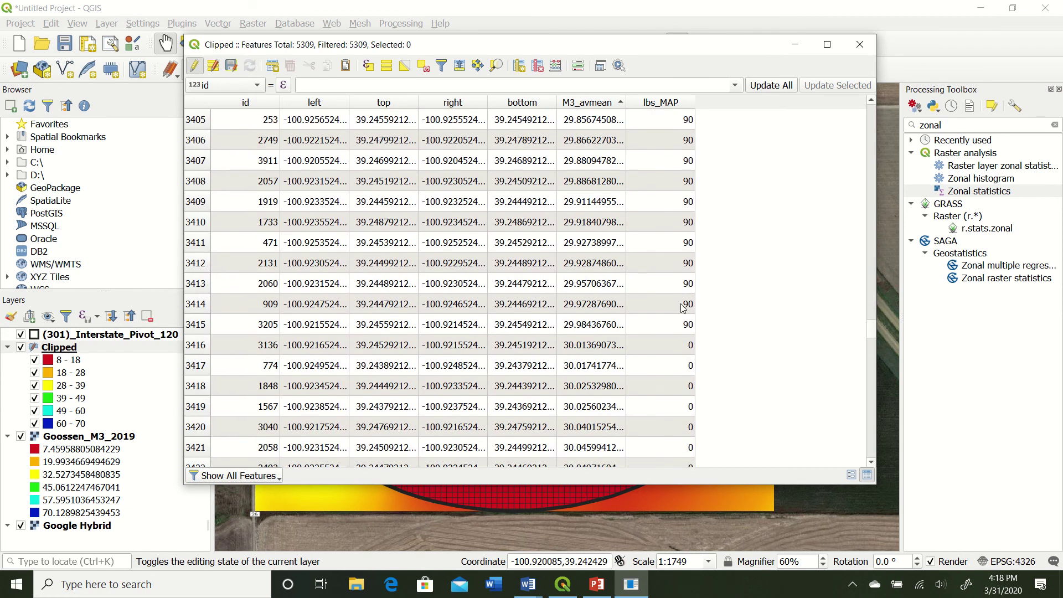
{"action": "scroll", "coordinate": [683, 308], "scroll_direction": "up", "scroll_amount": 1}
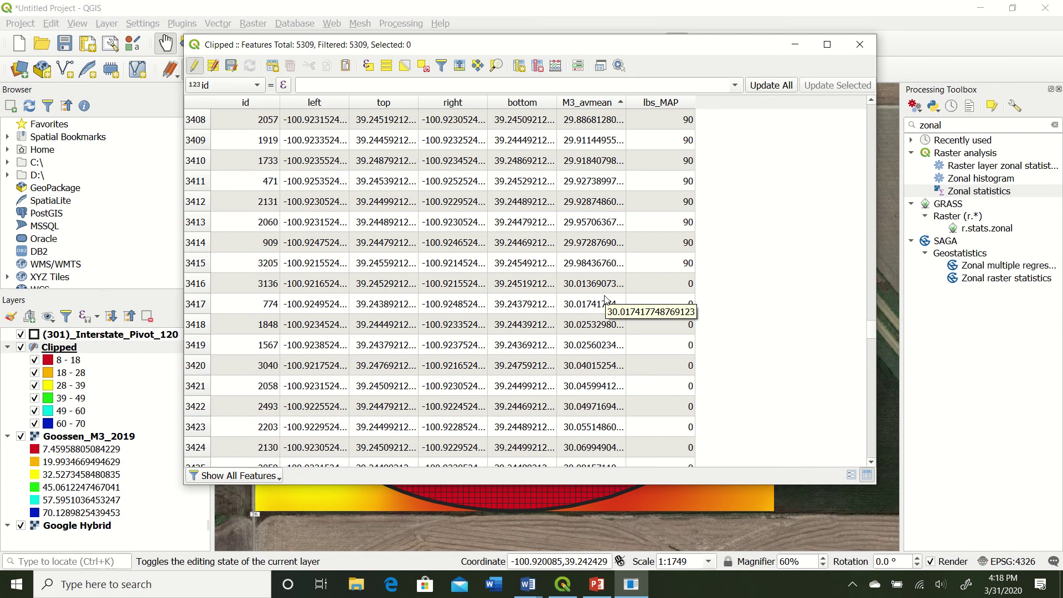
{"action": "scroll", "coordinate": [648, 300], "scroll_direction": "down", "scroll_amount": 7}
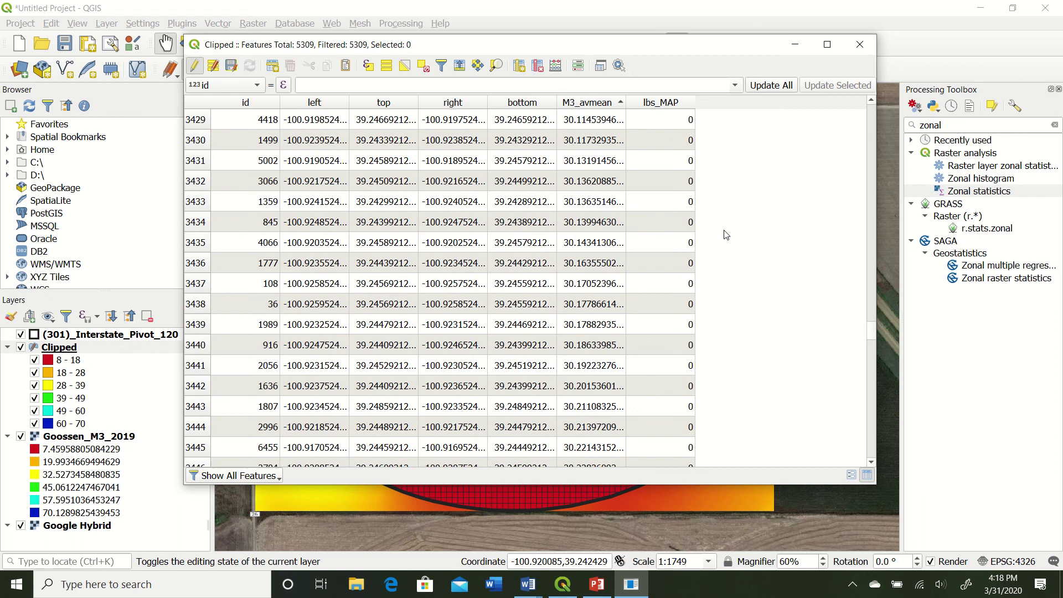
{"action": "scroll", "coordinate": [669, 283], "scroll_direction": "up", "scroll_amount": 10}
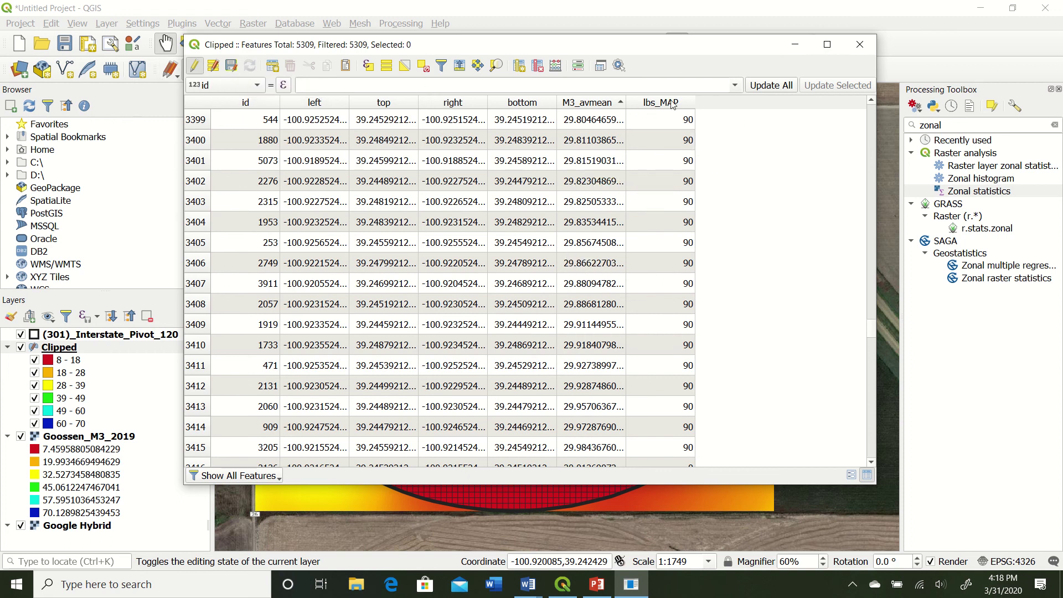
Save the edits to the Clipped layer, end editing and close its attribute table
{"action": "left_click", "coordinate": [249, 67]}
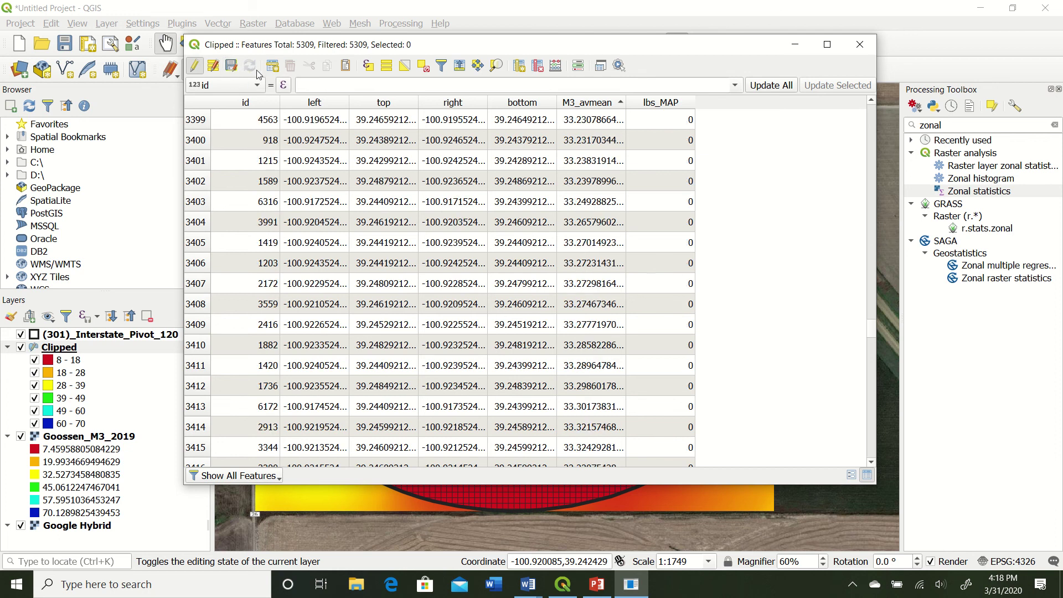
{"action": "left_click", "coordinate": [191, 66]}
{"action": "left_click", "coordinate": [859, 45]}
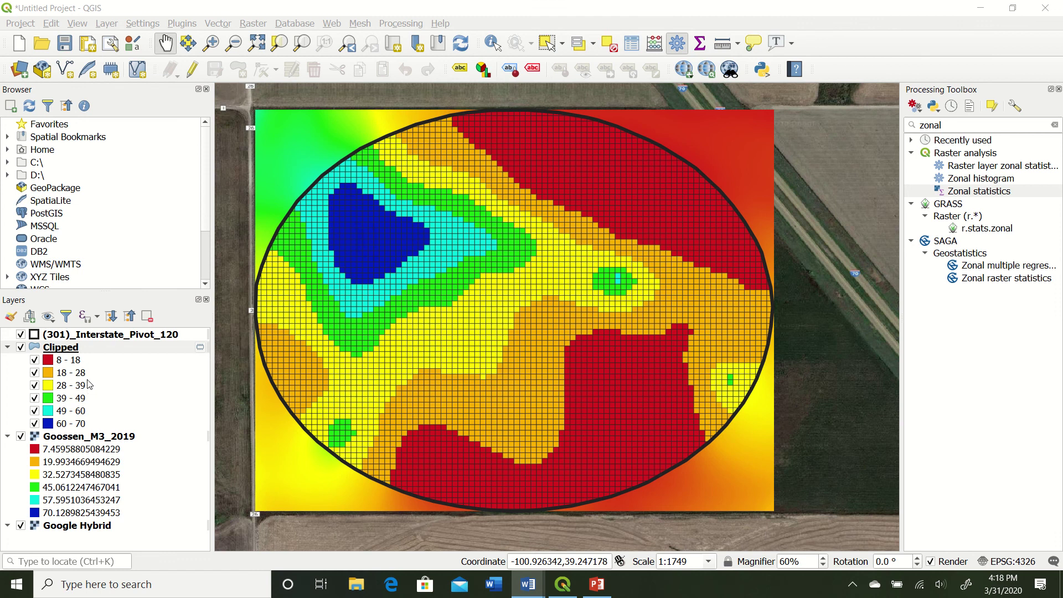
Set the Clipped layer's graduated symbology to the lbs_MAP field and classify the values
{"action": "right_click", "coordinate": [88, 353]}
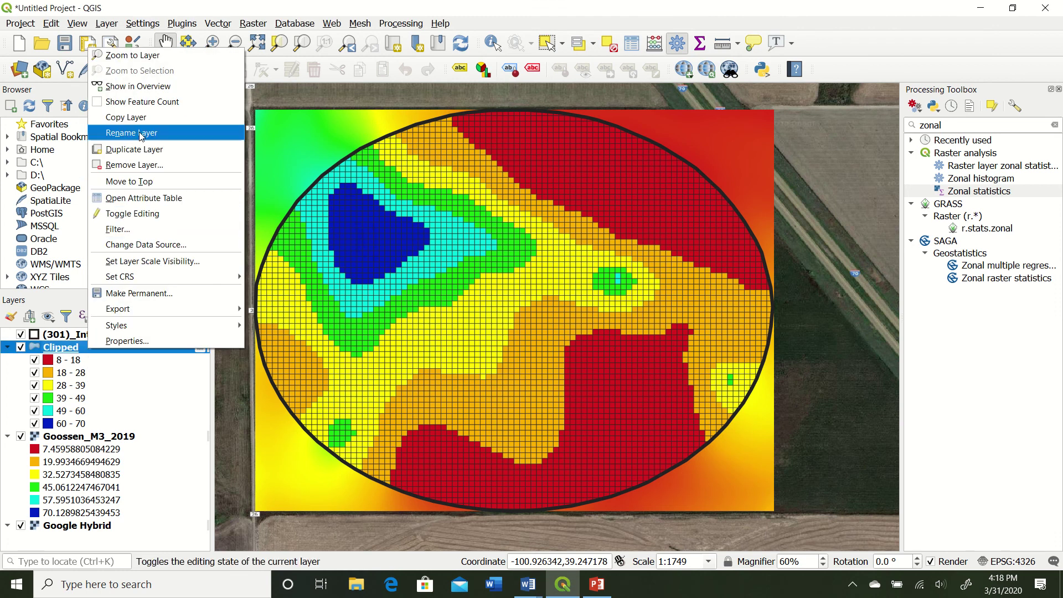
{"action": "left_click", "coordinate": [91, 341]}
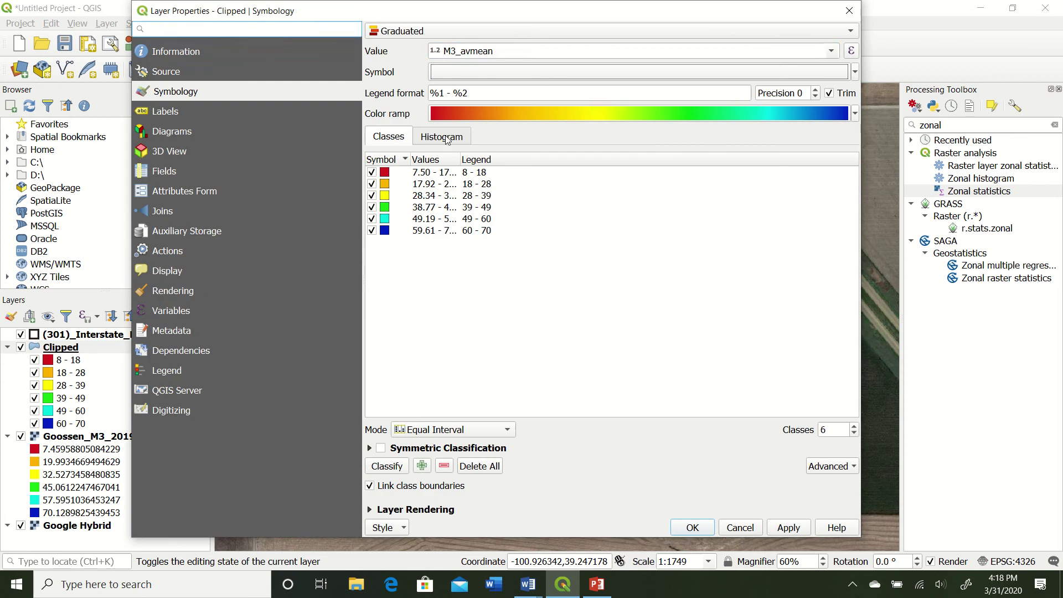
{"action": "left_click", "coordinate": [642, 46]}
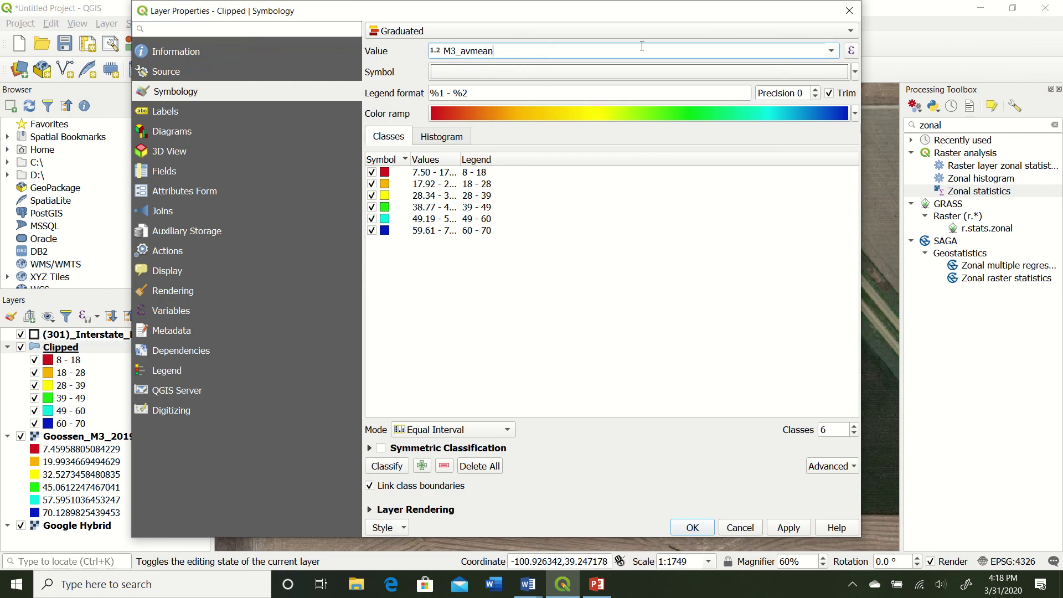
{"action": "left_click", "coordinate": [831, 51]}
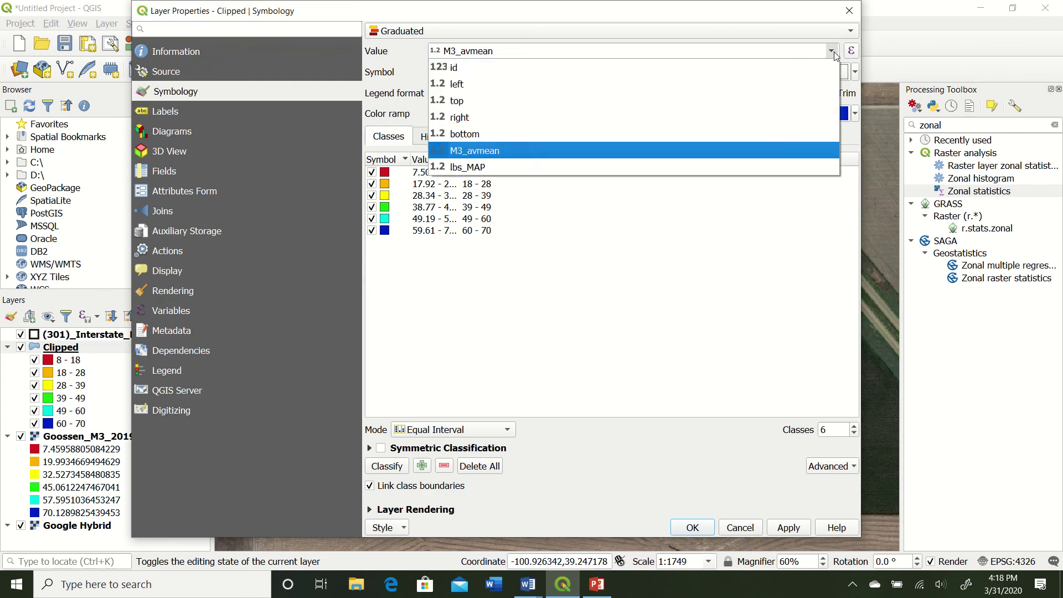
{"action": "left_click", "coordinate": [492, 168]}
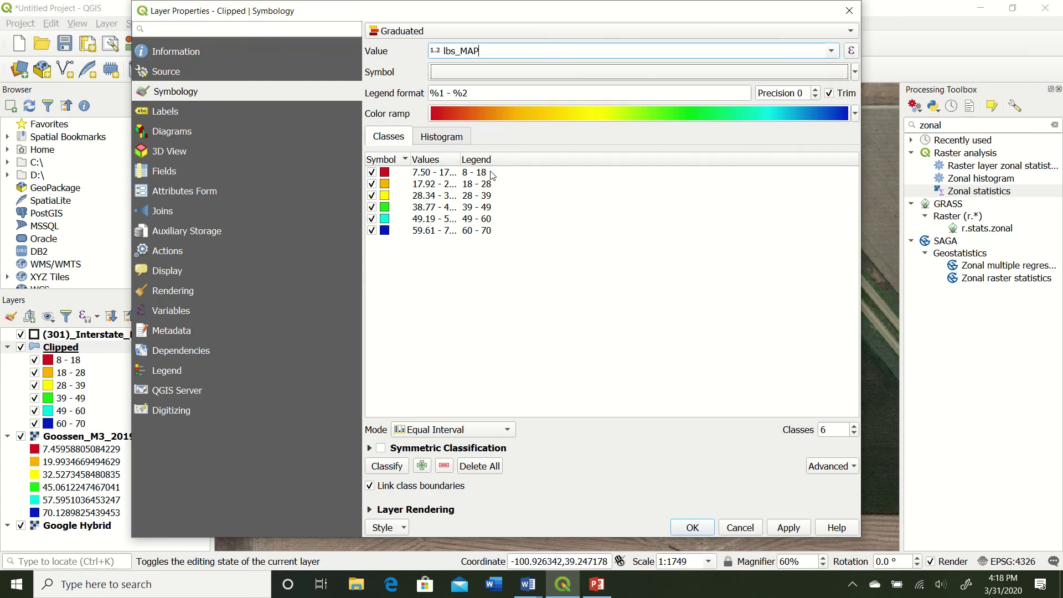
{"action": "left_click", "coordinate": [397, 468]}
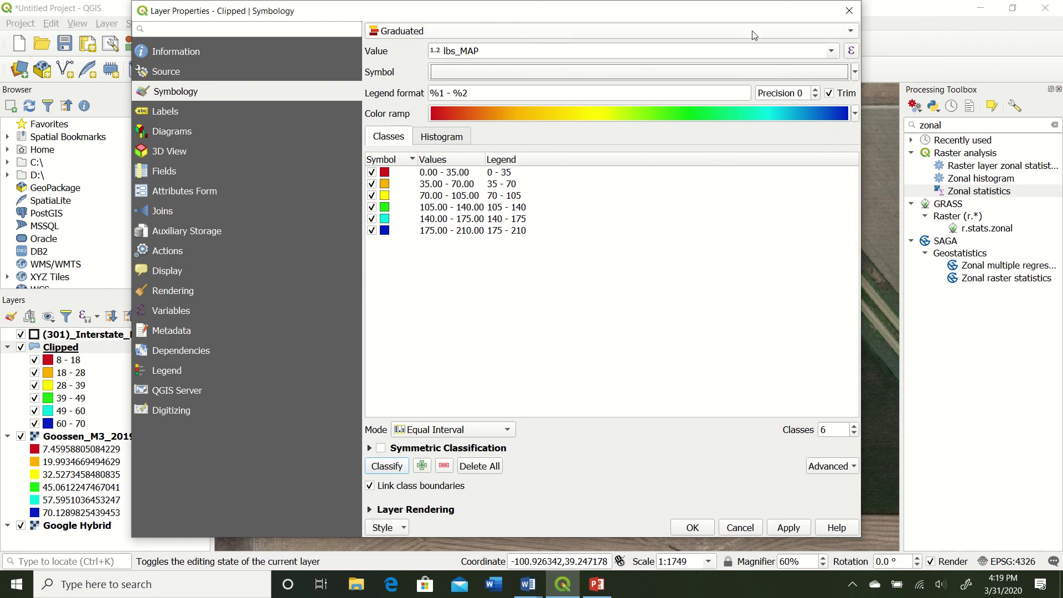
Switch the Clipped layer's symbology to Categorized on lbs_MAP and classify its unique values
{"action": "left_click", "coordinate": [846, 32]}
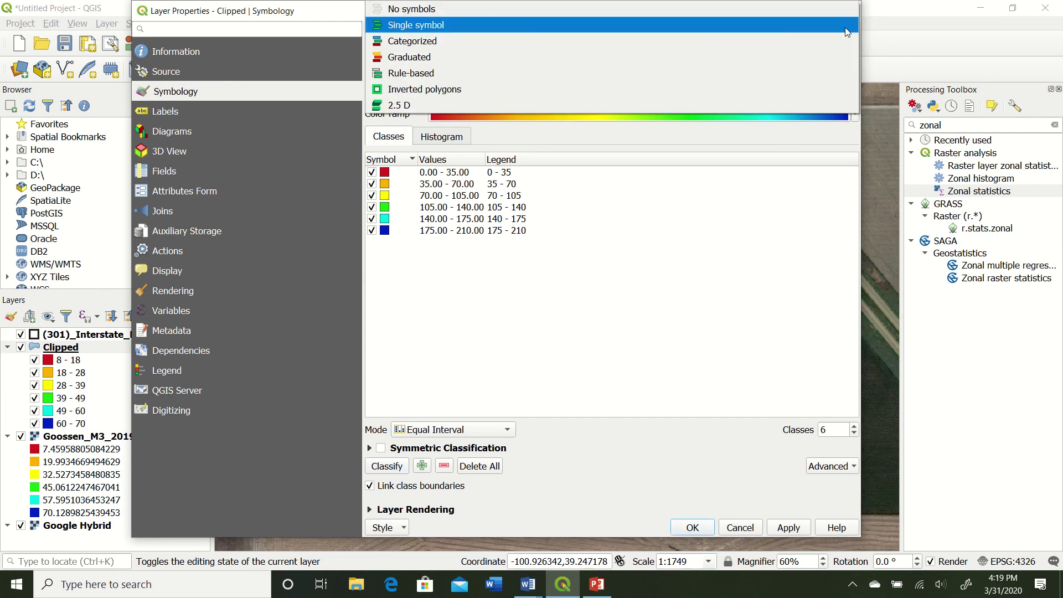
{"action": "left_click", "coordinate": [493, 43]}
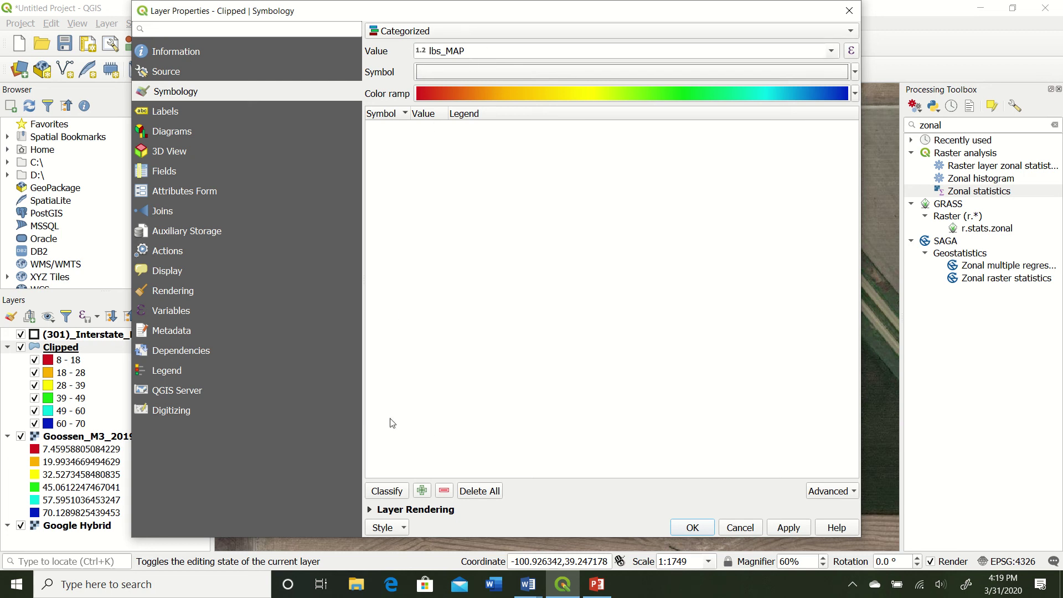
{"action": "left_click", "coordinate": [397, 497]}
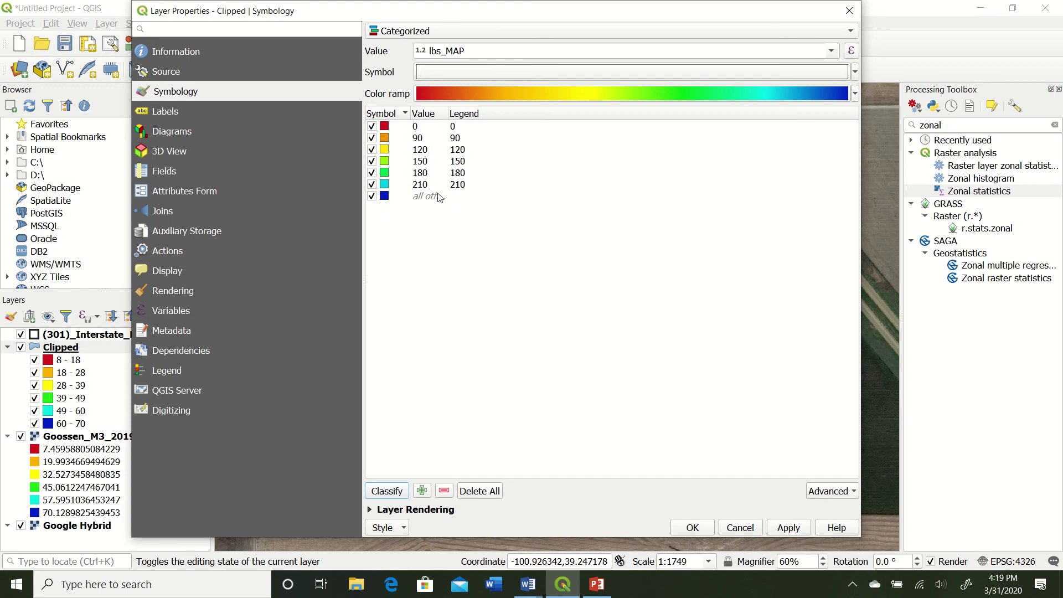
Exclude the all-other-values category from the Clipped layer's lbs_MAP symbology, apply the styling, and hide the Goossen_M3_2019 raster
{"action": "left_click", "coordinate": [372, 196]}
{"action": "left_click", "coordinate": [536, 229]}
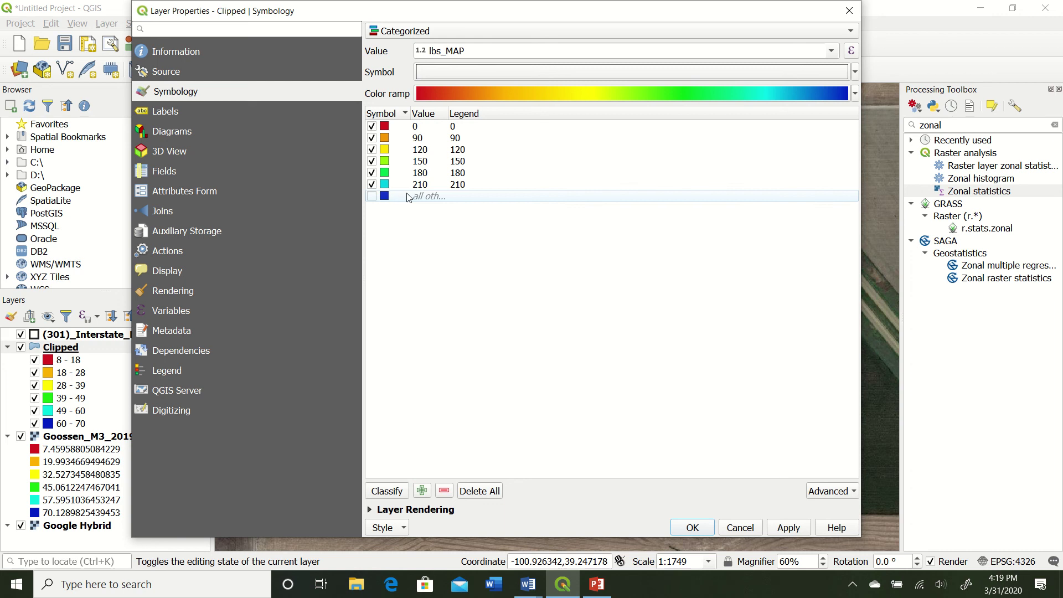
{"action": "left_click", "coordinate": [789, 531]}
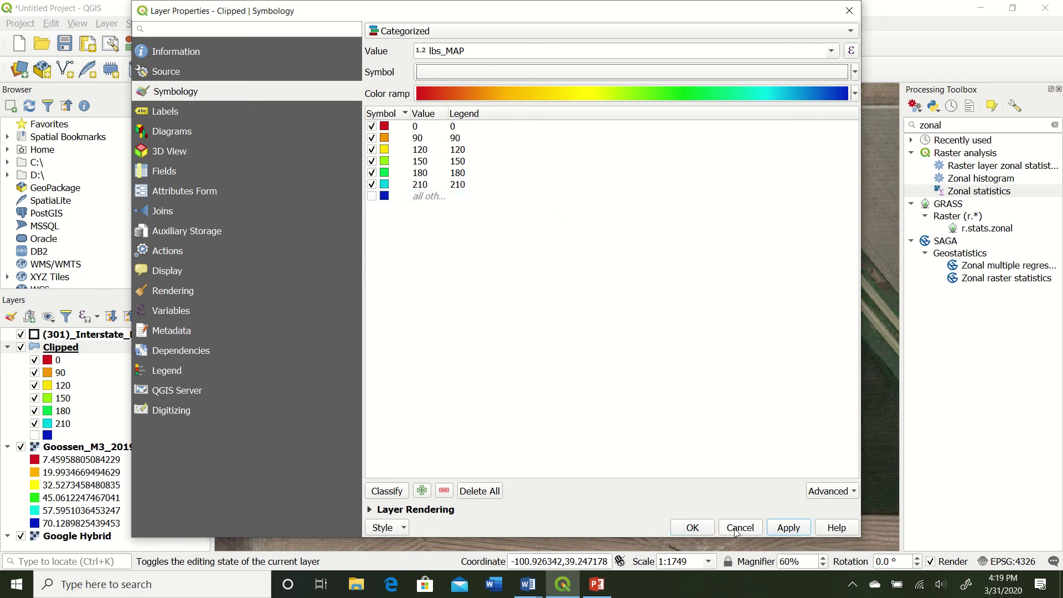
{"action": "left_click", "coordinate": [692, 528]}
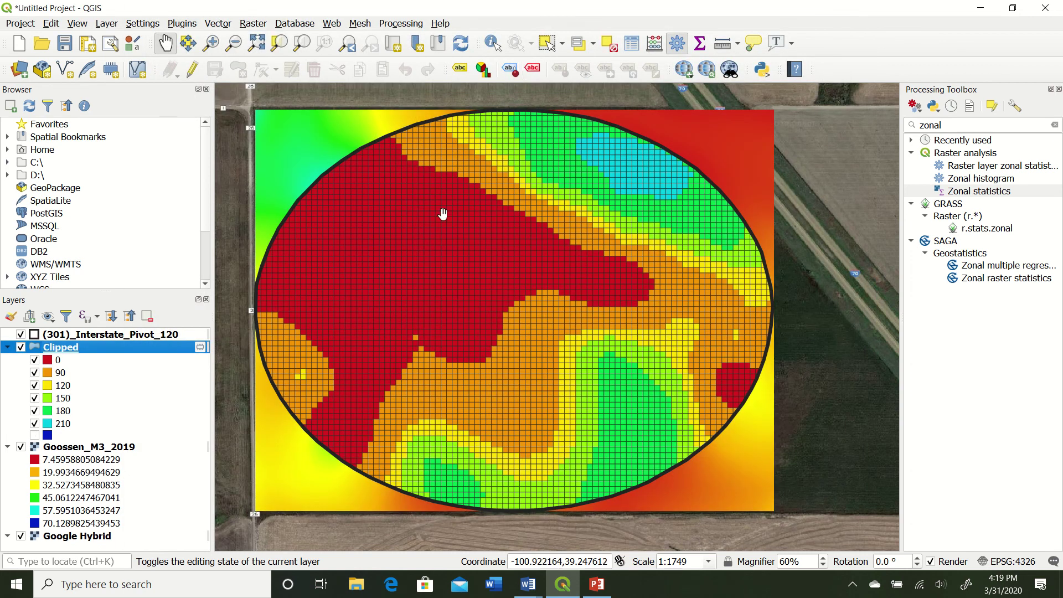
{"action": "left_click", "coordinate": [21, 447]}
Examine the lbs_MAP rate zones across the pivot, including the isolated 90-rate cell inside the 0-rate zone
{"action": "scroll", "coordinate": [470, 244], "scroll_direction": "down", "scroll_amount": 1}
{"action": "scroll", "coordinate": [452, 233], "scroll_direction": "up", "scroll_amount": 1}
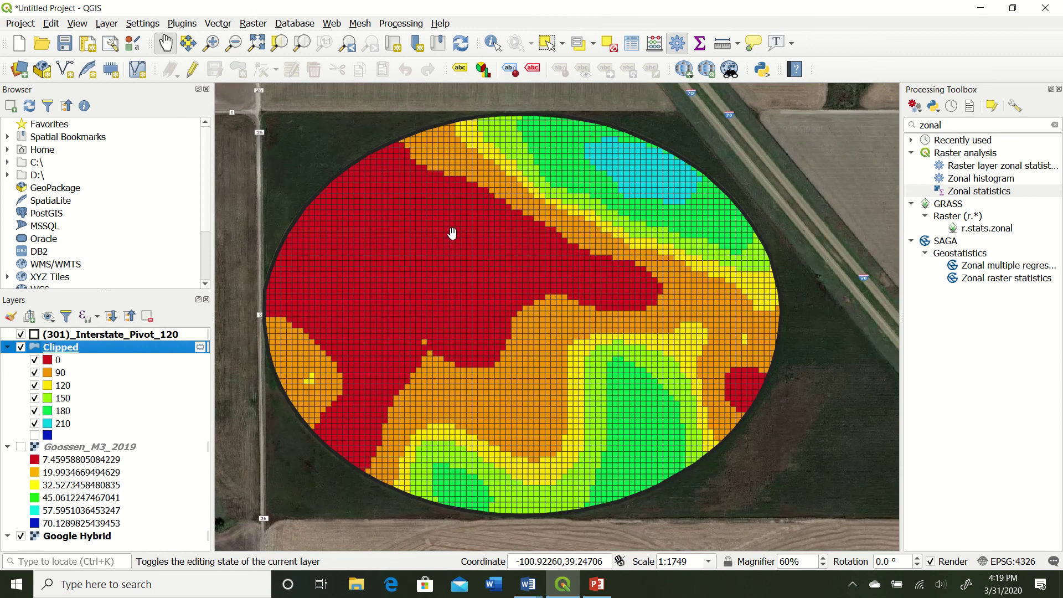
{"action": "scroll", "coordinate": [458, 251], "scroll_direction": "up", "scroll_amount": 1}
{"action": "scroll", "coordinate": [483, 346], "scroll_direction": "down", "scroll_amount": 1}
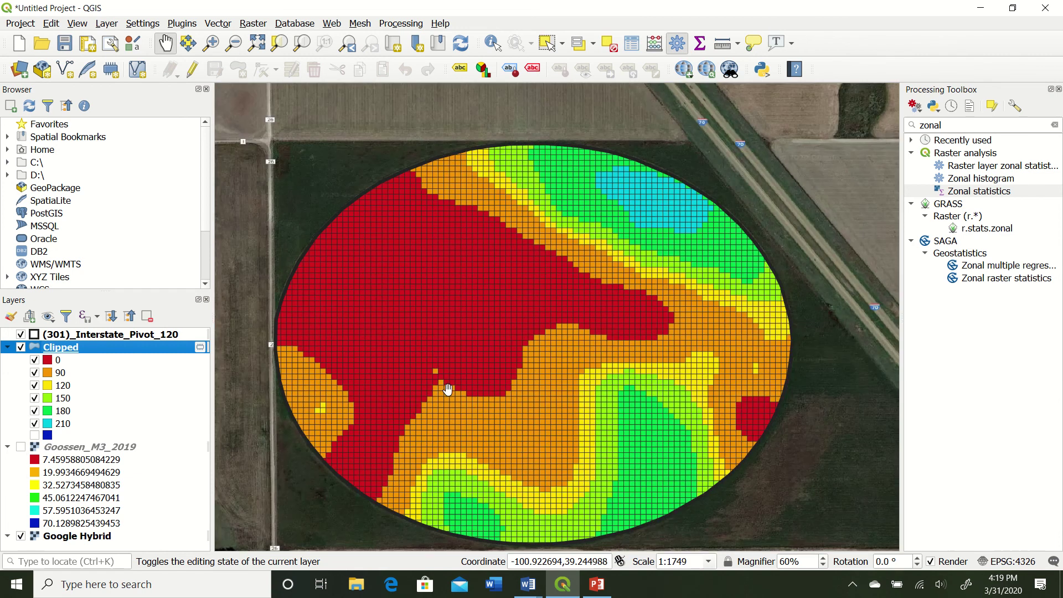
{"action": "scroll", "coordinate": [448, 389], "scroll_direction": "up", "scroll_amount": 2}
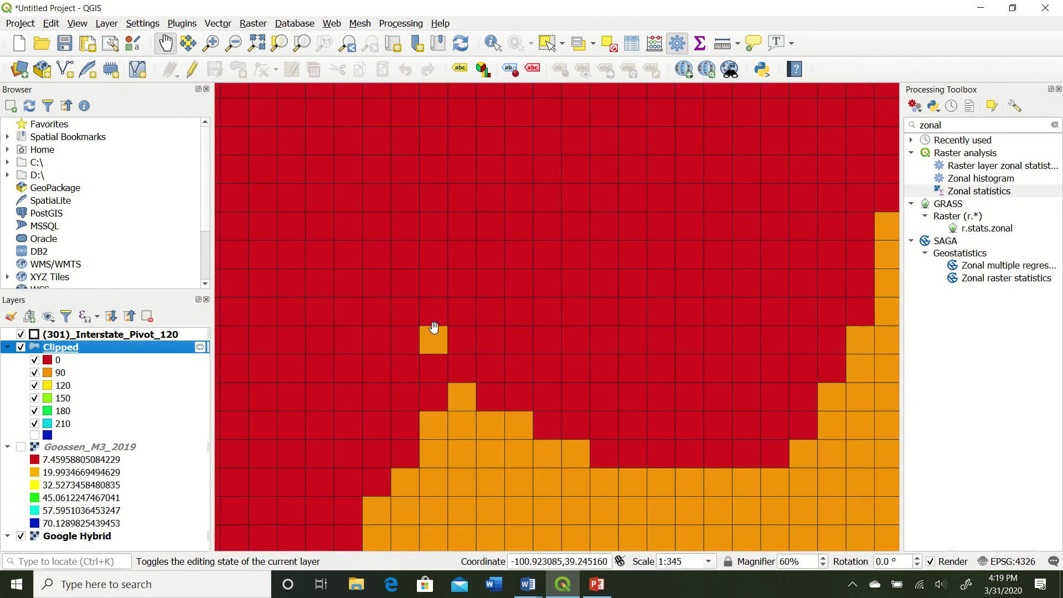
{"action": "scroll", "coordinate": [434, 341], "scroll_direction": "down", "scroll_amount": 1}
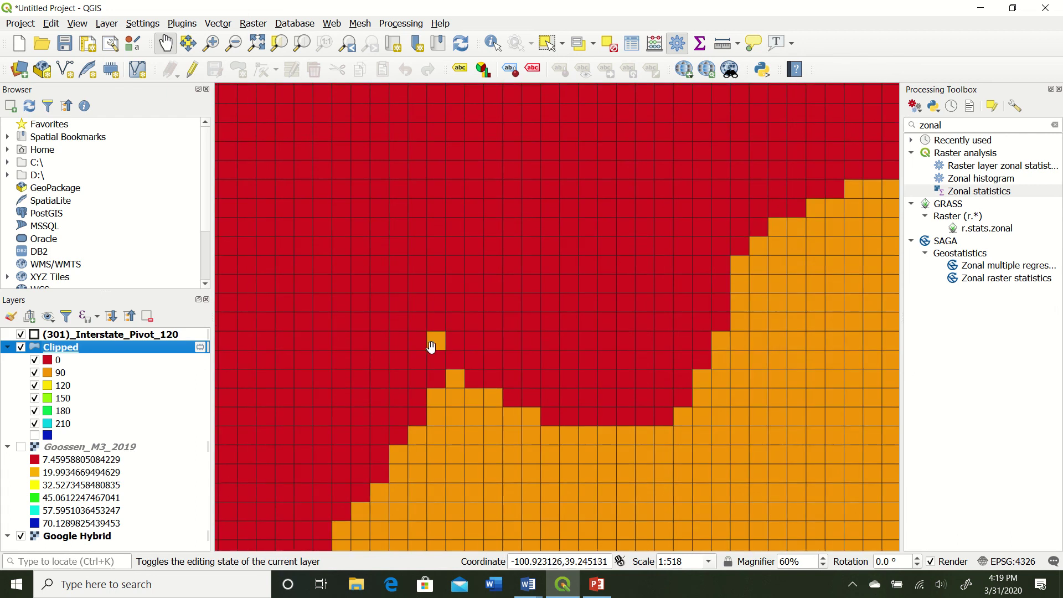
{"action": "scroll", "coordinate": [434, 340], "scroll_direction": "down", "scroll_amount": 1}
{"action": "scroll", "coordinate": [434, 340], "scroll_direction": "up", "scroll_amount": 1}
{"action": "scroll", "coordinate": [440, 344], "scroll_direction": "down", "scroll_amount": 3}
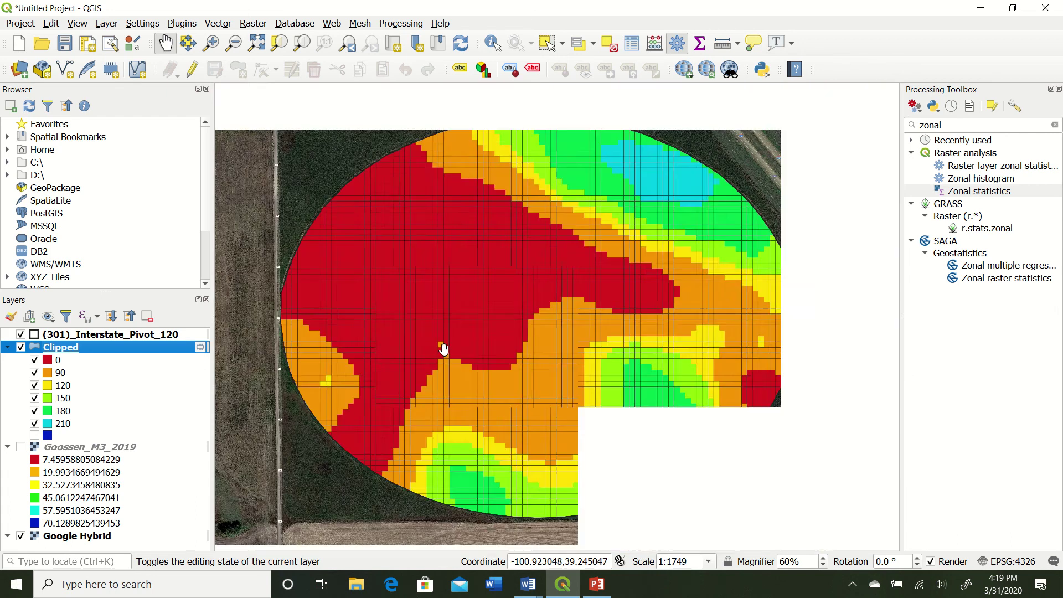
{"action": "scroll", "coordinate": [588, 385], "scroll_direction": "down", "scroll_amount": 1}
{"action": "scroll", "coordinate": [588, 368], "scroll_direction": "up", "scroll_amount": 1}
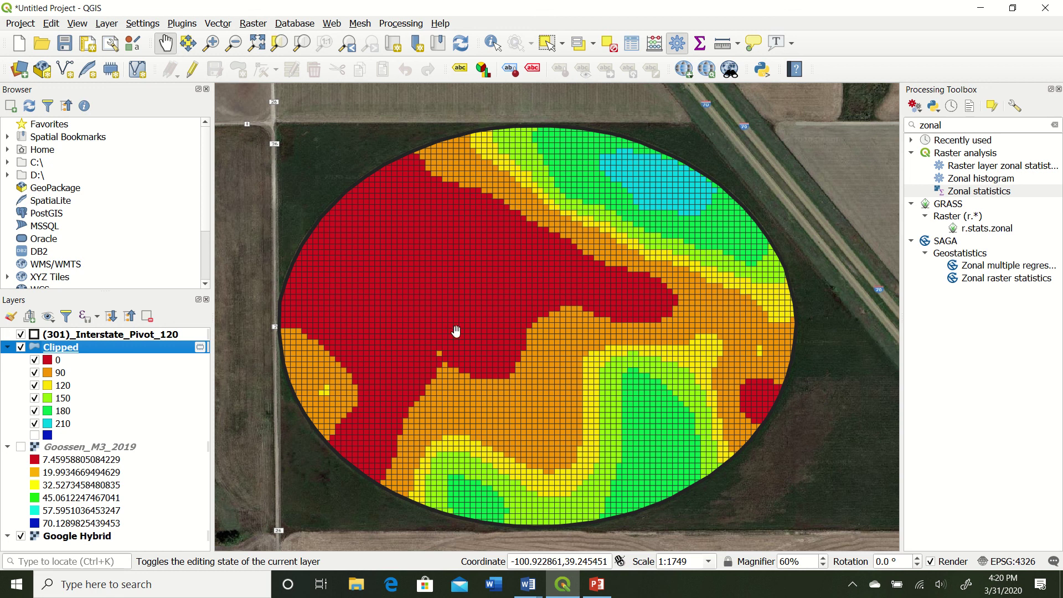
{"action": "scroll", "coordinate": [452, 353], "scroll_direction": "up", "scroll_amount": 2}
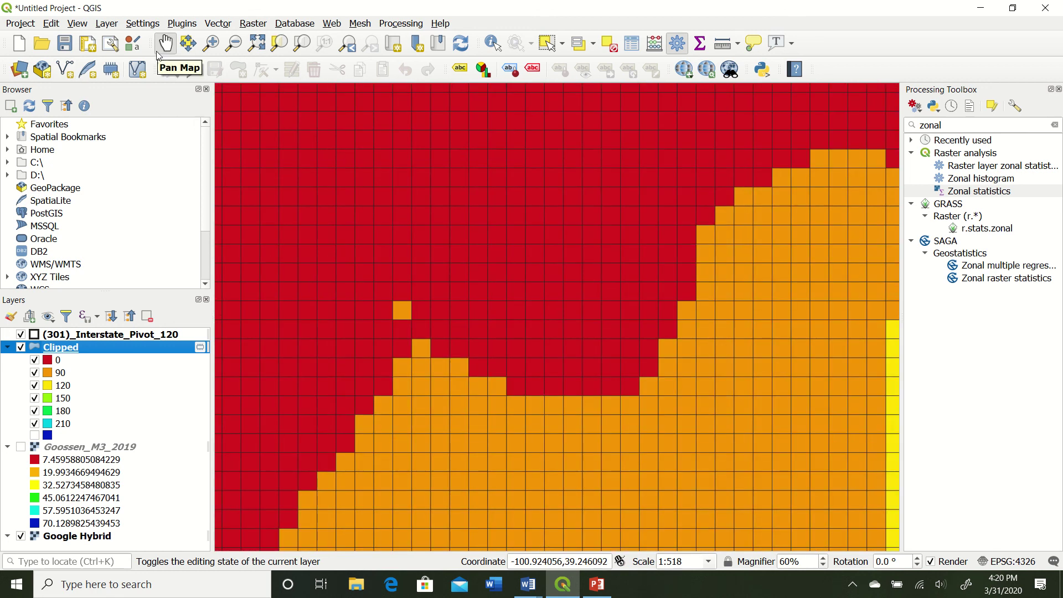
Add Goossen_Grid_Fall 2019.csv as a delimited text point layer using X_Value and Y_Value coordinates in EPSG:4326 - WGS 84
{"action": "left_click", "coordinate": [102, 24]}
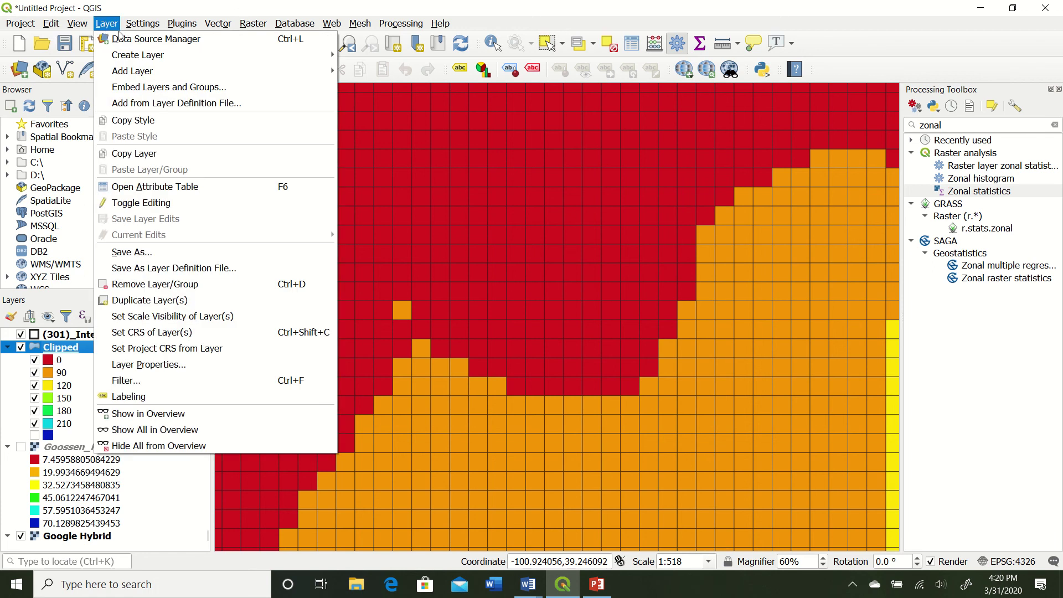
{"action": "mouse_move", "coordinate": [146, 70]}
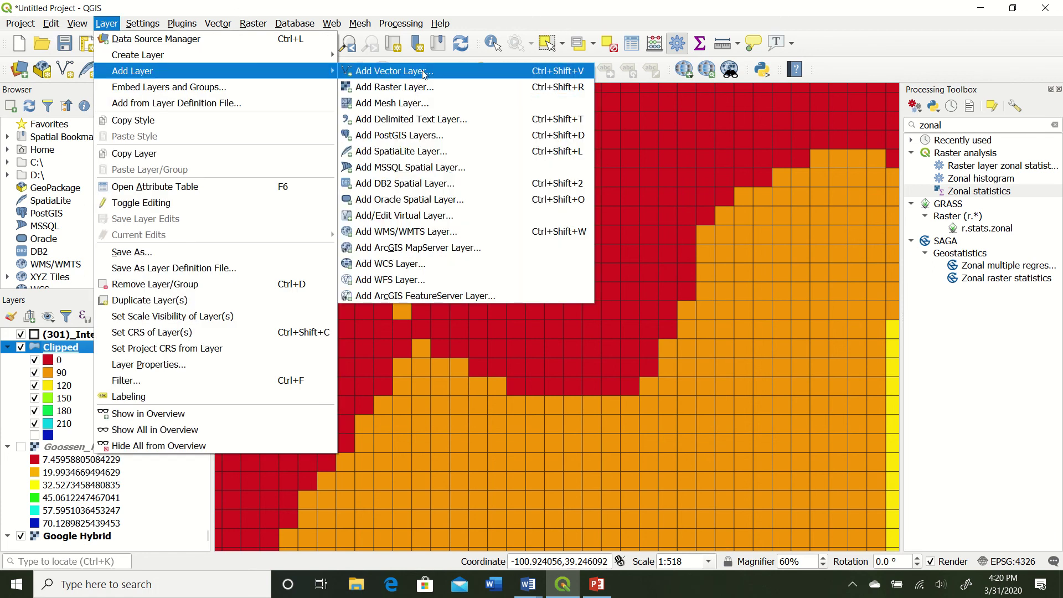
{"action": "left_click", "coordinate": [427, 119]}
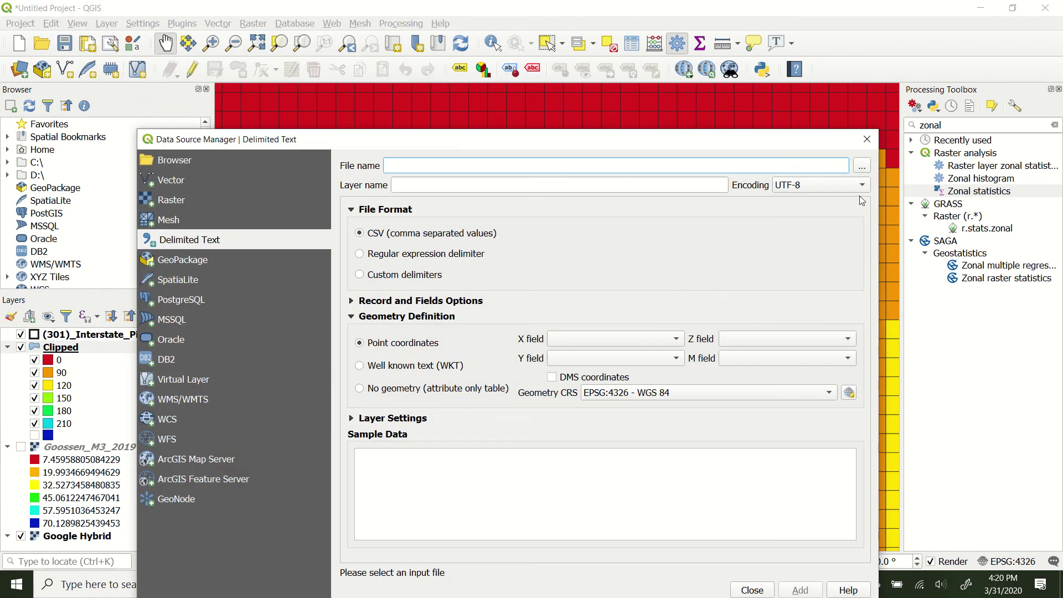
{"action": "left_click", "coordinate": [862, 166]}
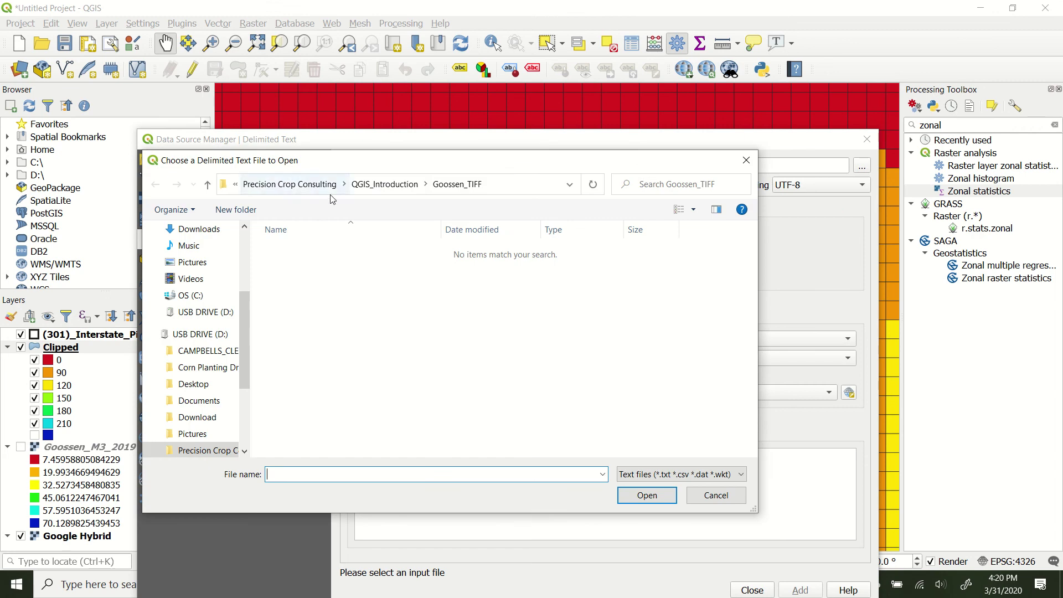
{"action": "left_click", "coordinate": [374, 191]}
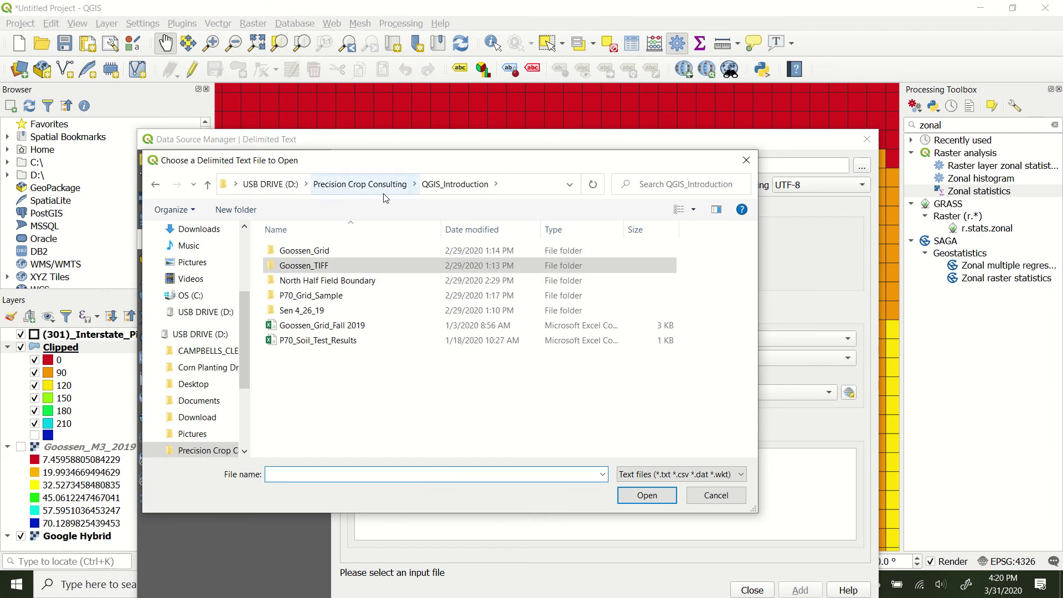
{"action": "left_click", "coordinate": [366, 328]}
{"action": "left_click", "coordinate": [647, 495]}
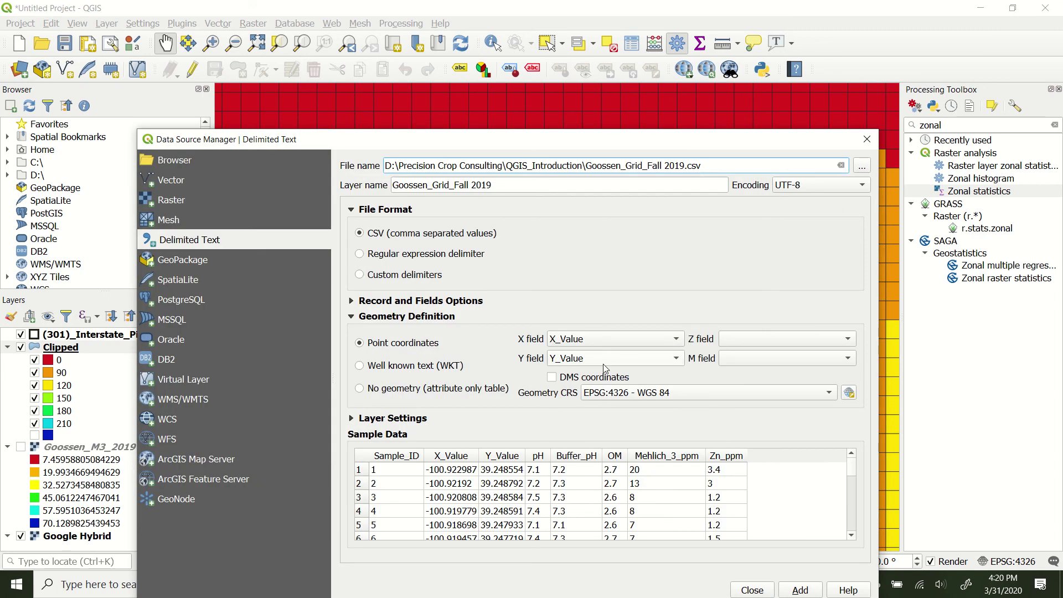
{"action": "left_click", "coordinate": [800, 590]}
{"action": "left_click", "coordinate": [867, 139]}
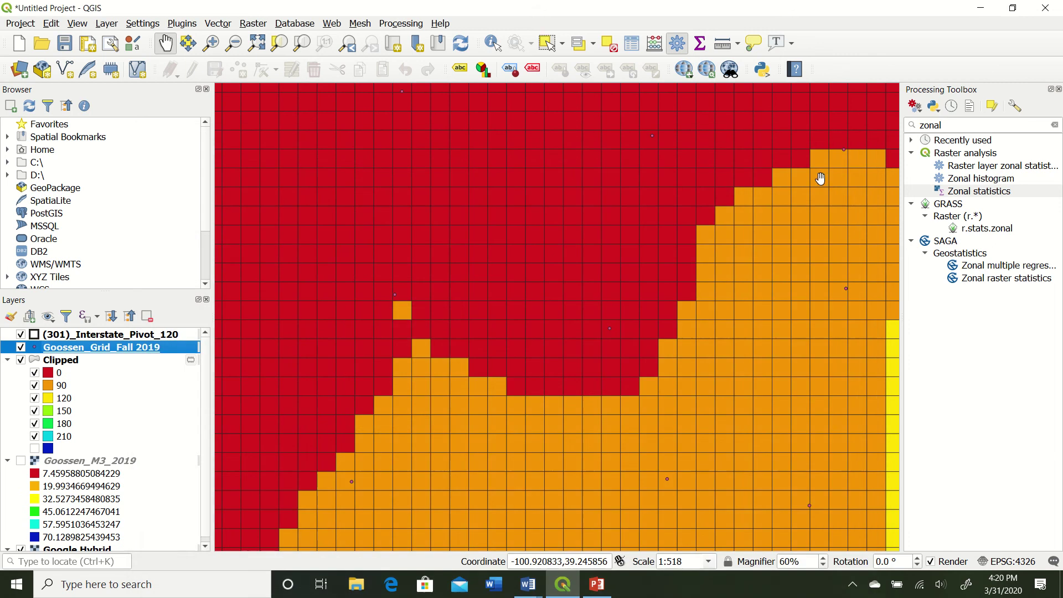
Compare the Goossen_Grid_Fall 2019 sample points with the isolated rate cells and the boundary between the 0 and 90 zones
{"action": "scroll", "coordinate": [396, 304], "scroll_direction": "up", "scroll_amount": 1}
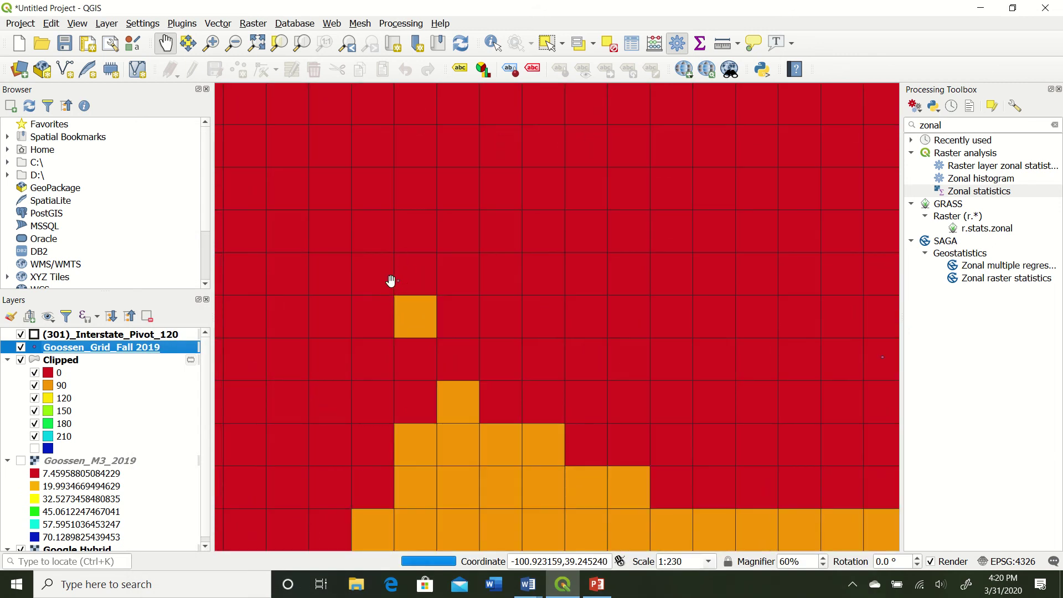
{"action": "scroll", "coordinate": [412, 304], "scroll_direction": "down", "scroll_amount": 3}
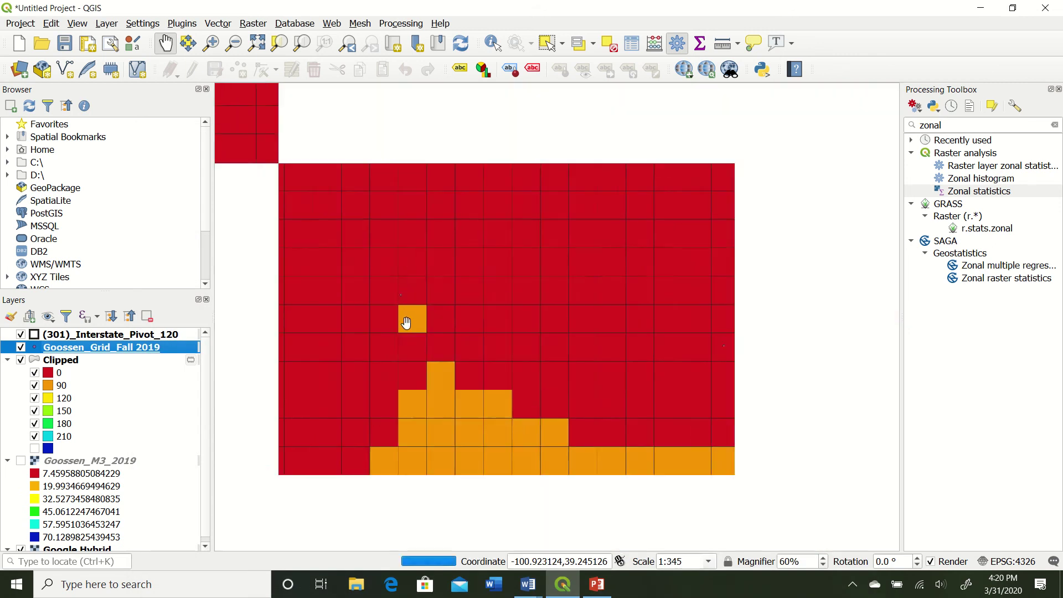
{"action": "scroll", "coordinate": [332, 369], "scroll_direction": "up", "scroll_amount": 2}
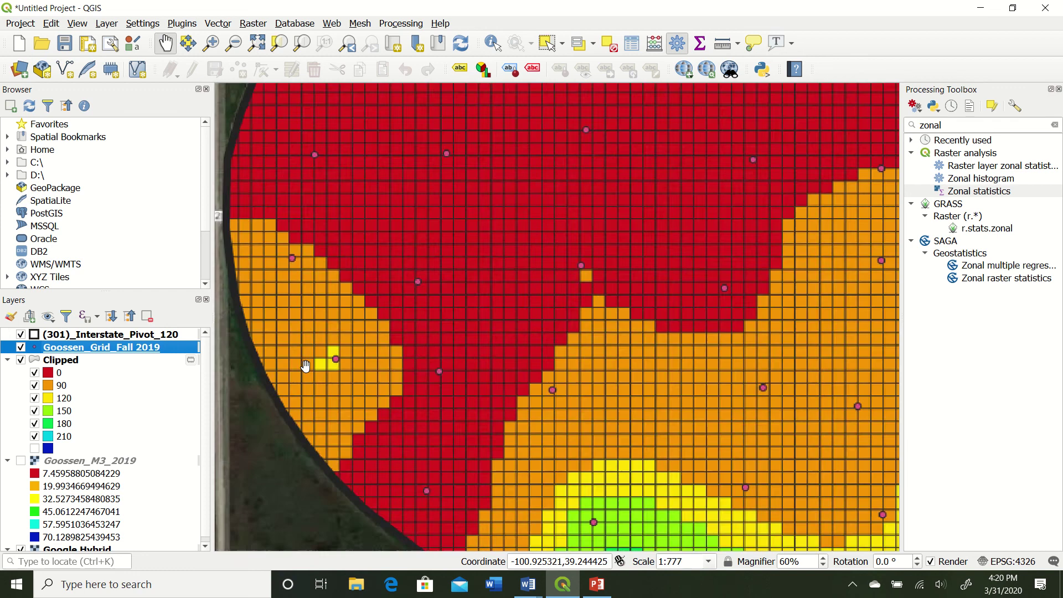
{"action": "scroll", "coordinate": [354, 363], "scroll_direction": "down", "scroll_amount": 2}
{"action": "scroll", "coordinate": [624, 351], "scroll_direction": "down", "scroll_amount": 1}
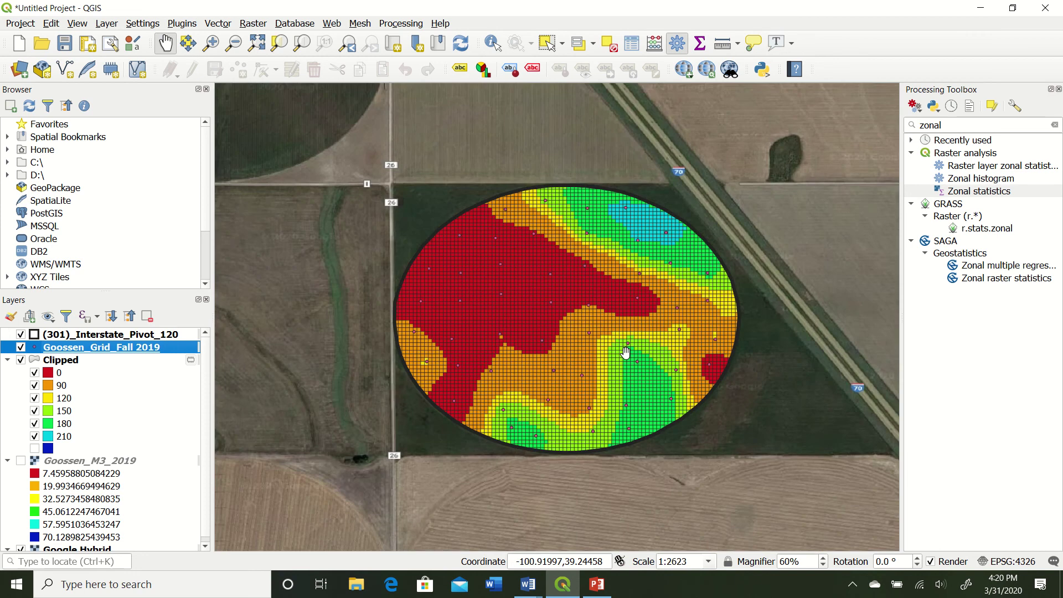
{"action": "scroll", "coordinate": [609, 332], "scroll_direction": "up", "scroll_amount": 3}
{"action": "scroll", "coordinate": [631, 338], "scroll_direction": "down", "scroll_amount": 2}
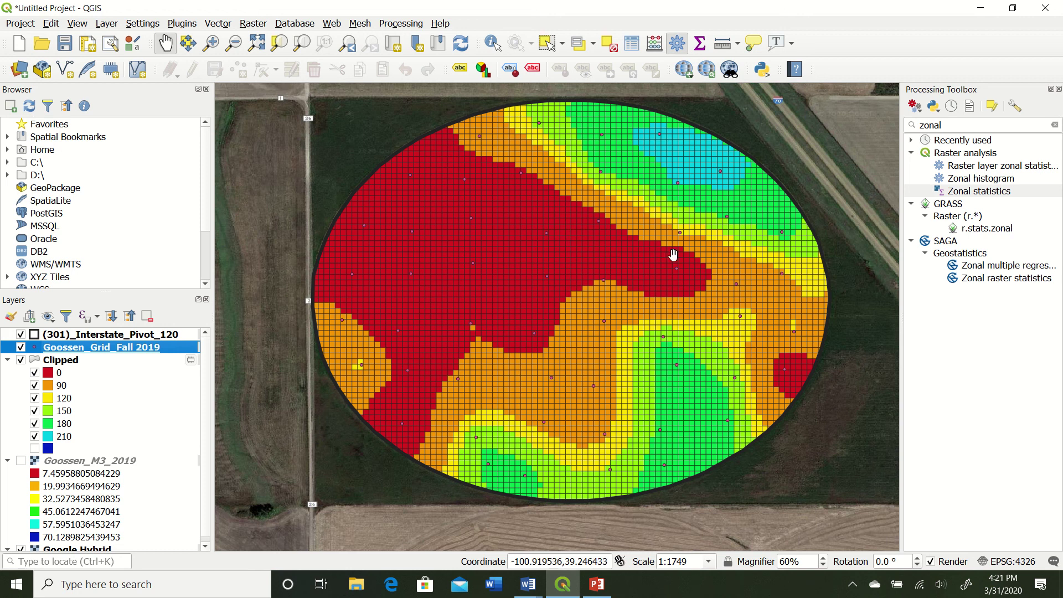
{"action": "scroll", "coordinate": [574, 208], "scroll_direction": "up", "scroll_amount": 2}
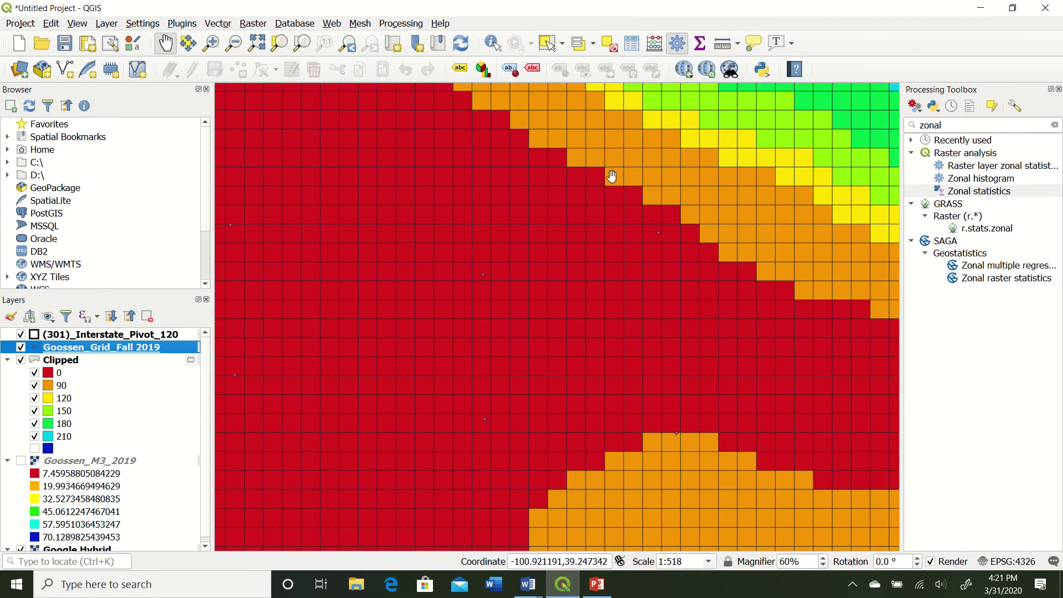
{"action": "scroll", "coordinate": [637, 230], "scroll_direction": "down", "scroll_amount": 2}
{"action": "scroll", "coordinate": [649, 249], "scroll_direction": "down", "scroll_amount": 1}
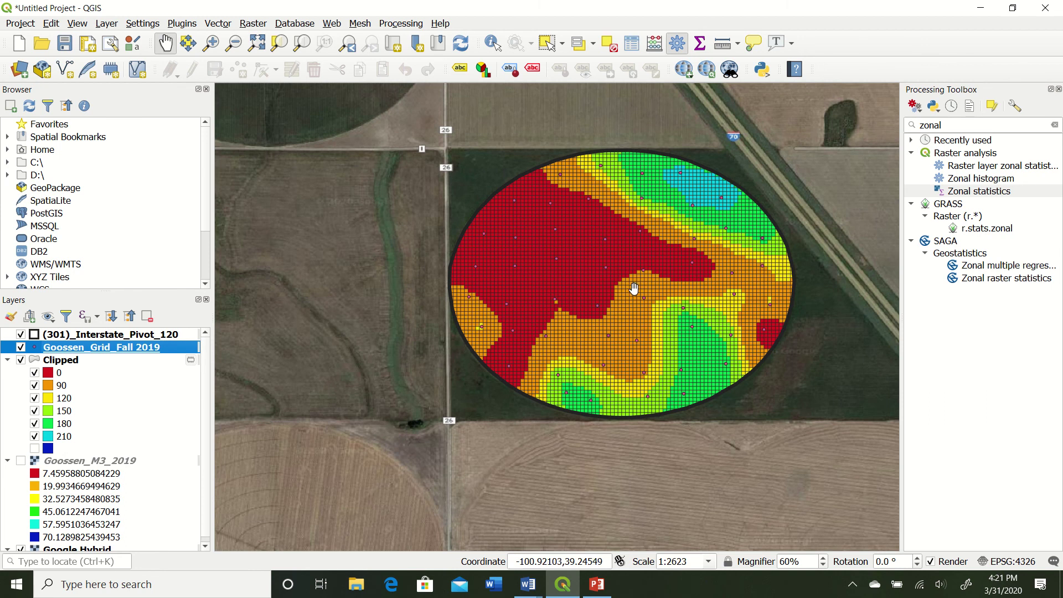
{"action": "scroll", "coordinate": [634, 288], "scroll_direction": "up", "scroll_amount": 1}
{"action": "scroll", "coordinate": [639, 292], "scroll_direction": "down", "scroll_amount": 1}
{"action": "scroll", "coordinate": [622, 254], "scroll_direction": "up", "scroll_amount": 1}
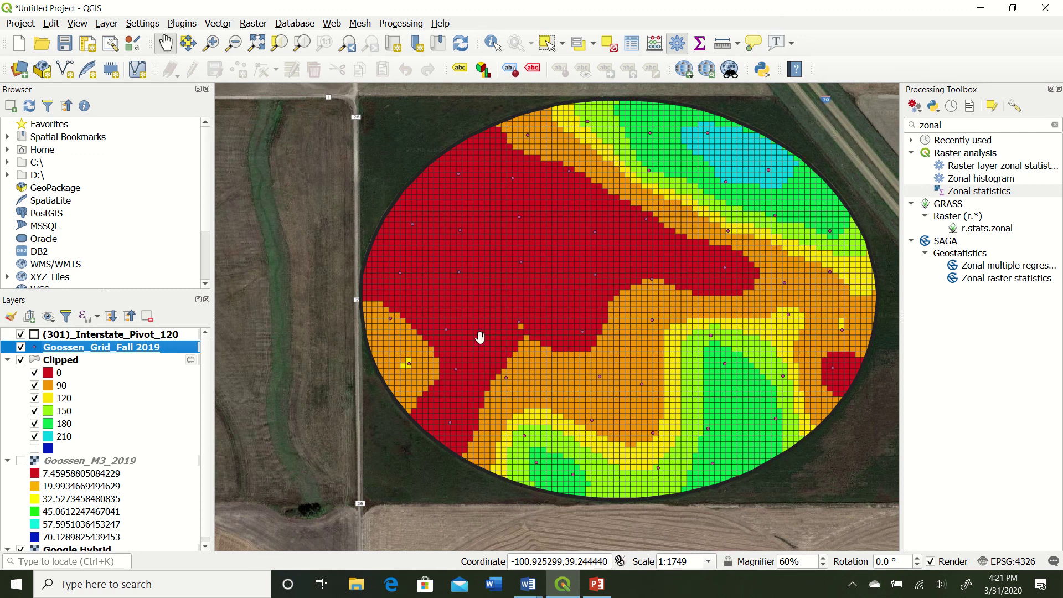
{"action": "scroll", "coordinate": [695, 236], "scroll_direction": "down", "scroll_amount": 1}
{"action": "scroll", "coordinate": [721, 221], "scroll_direction": "down", "scroll_amount": 1}
{"action": "scroll", "coordinate": [720, 222], "scroll_direction": "up", "scroll_amount": 2}
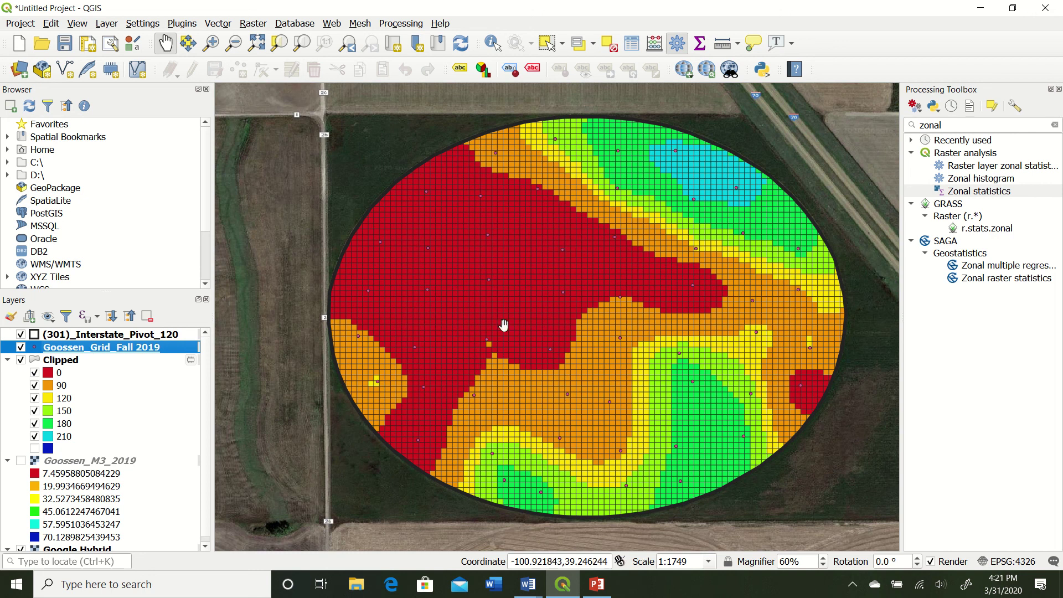
{"action": "scroll", "coordinate": [113, 444], "scroll_direction": "down", "scroll_amount": 1}
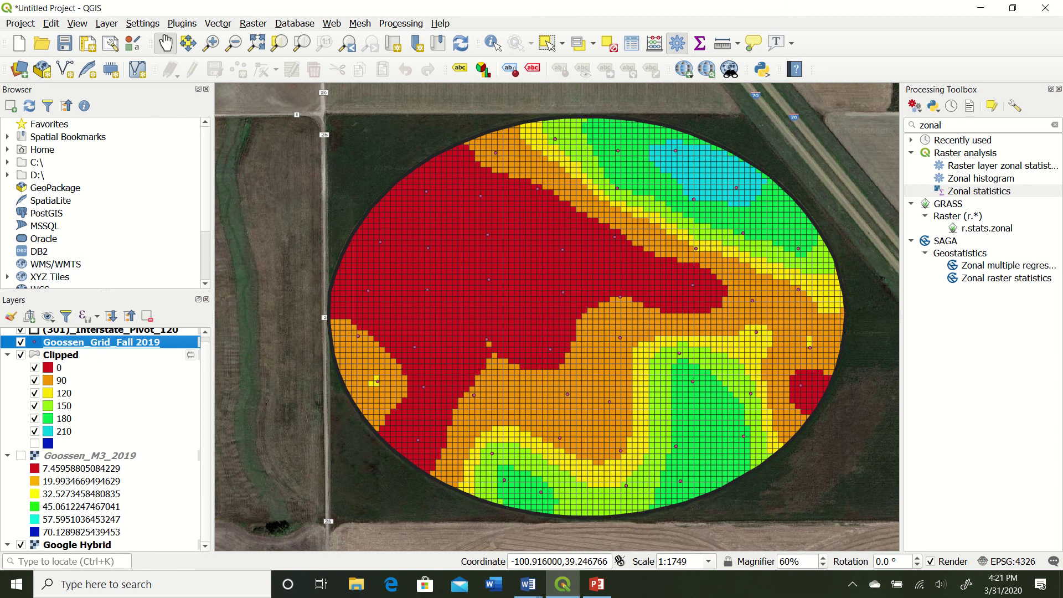
{"action": "scroll", "coordinate": [676, 254], "scroll_direction": "down", "scroll_amount": 1}
{"action": "scroll", "coordinate": [665, 263], "scroll_direction": "up", "scroll_amount": 1}
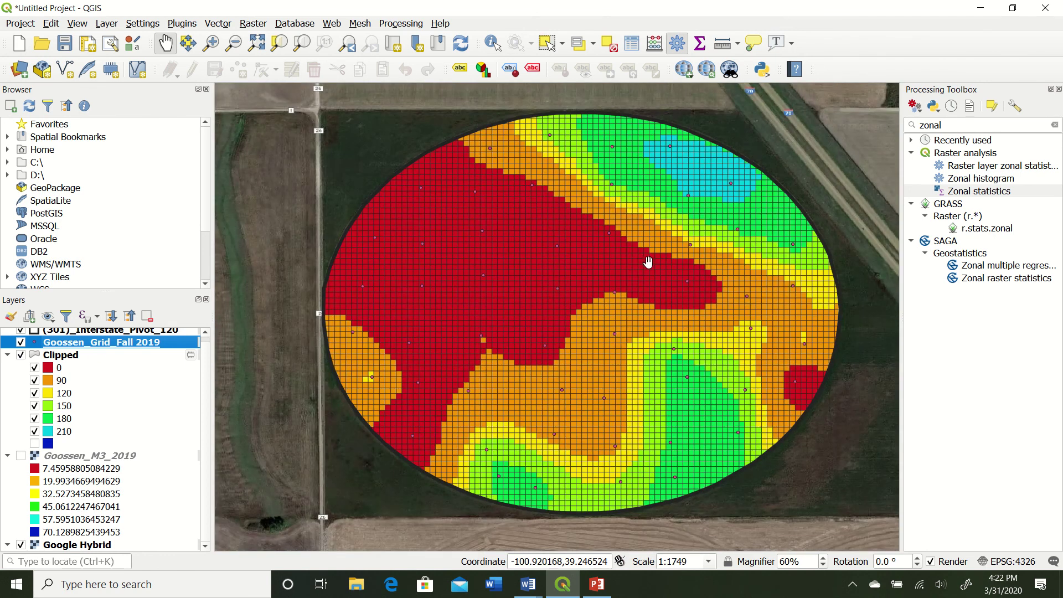